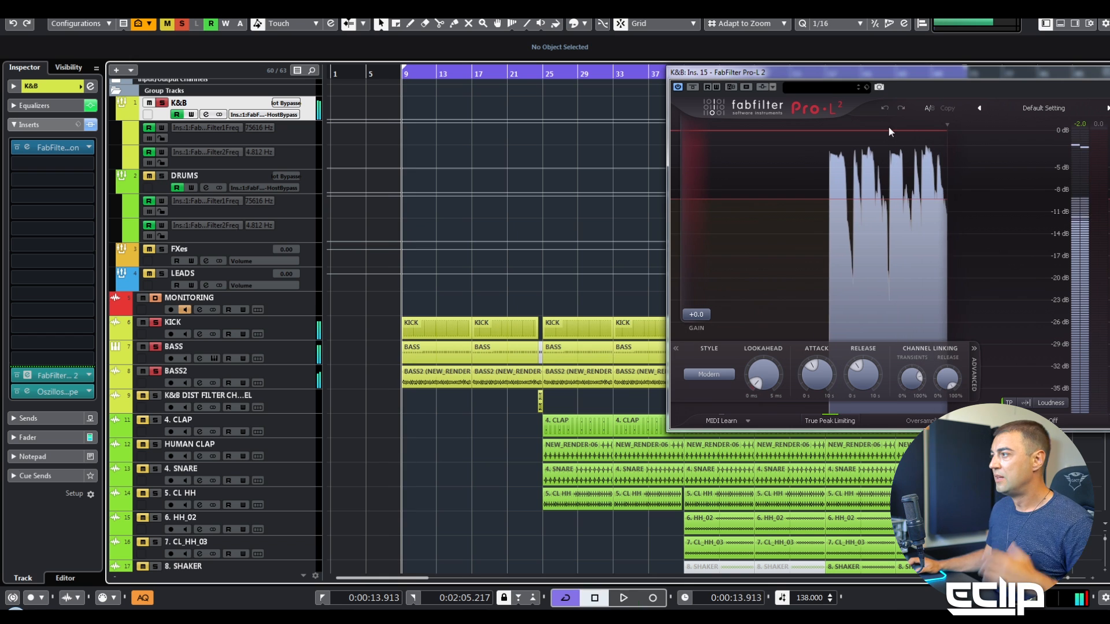
# Play the K&B group and examine its level in the FabFilter Pro-L 2 insert, closing the plug-in and stopping playback when done
pyautogui.moveTo(894, 71); pyautogui.dragTo(664, 110)
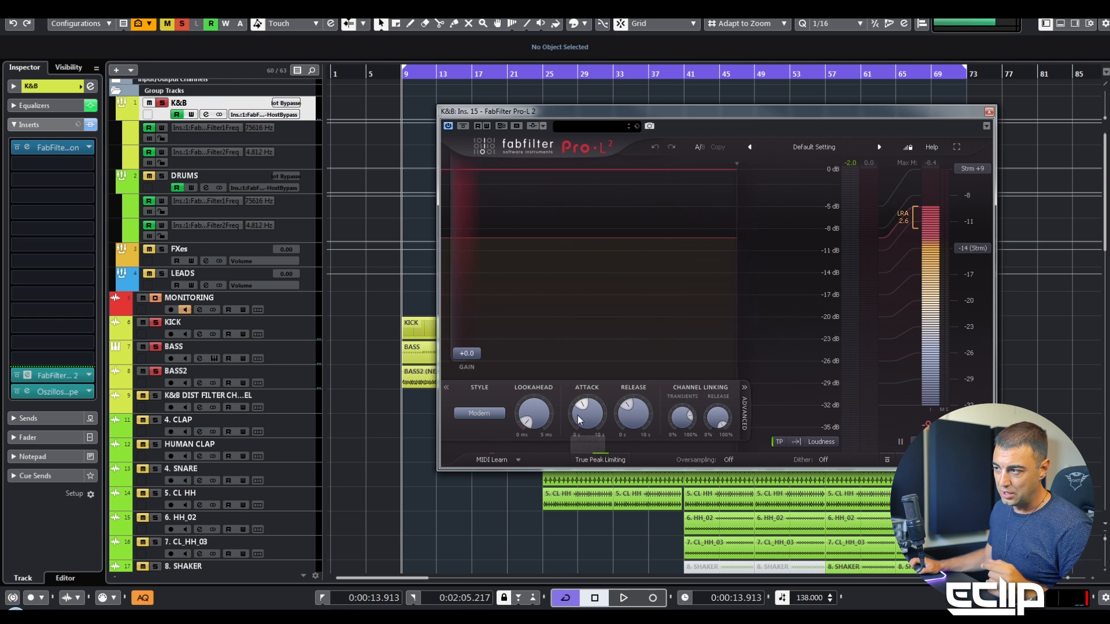
pyautogui.click(988, 111)
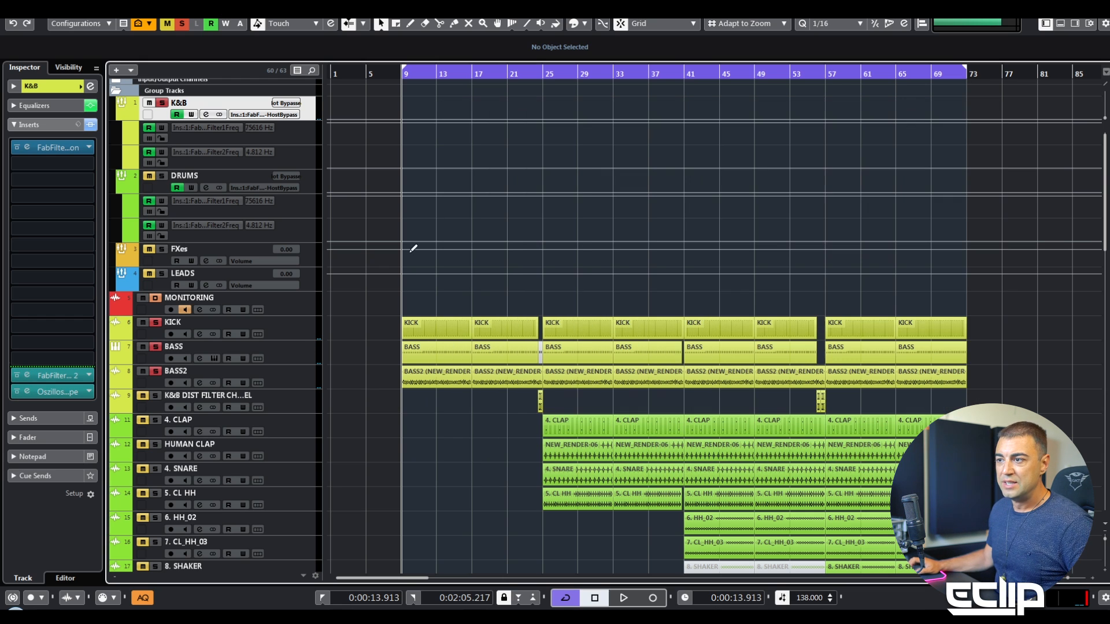
pyautogui.doubleClick(64, 377)
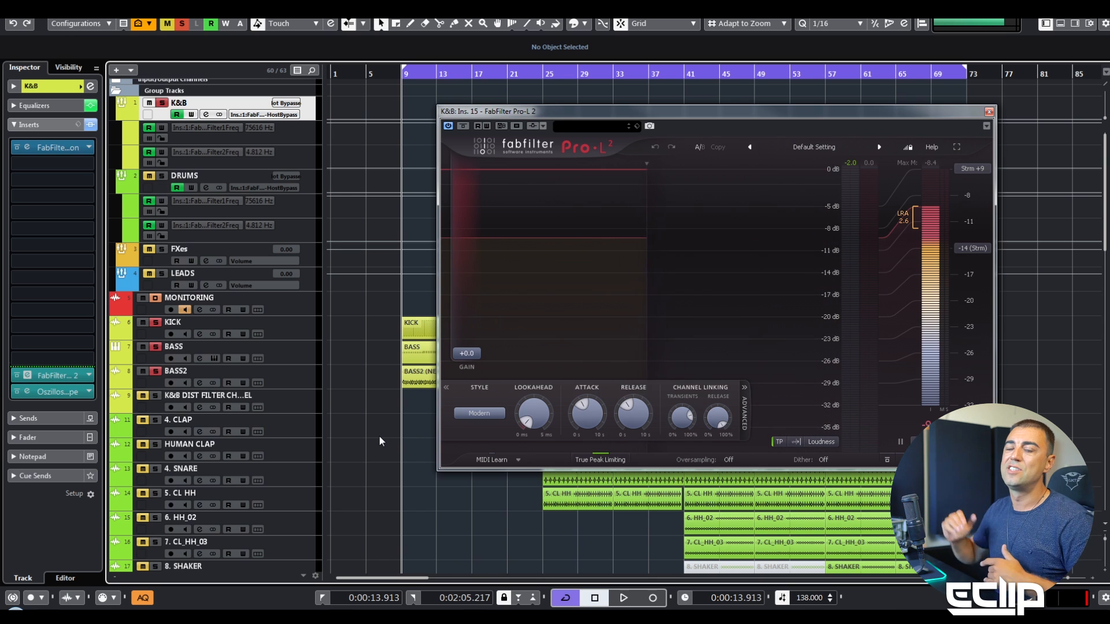
pyautogui.press('space')
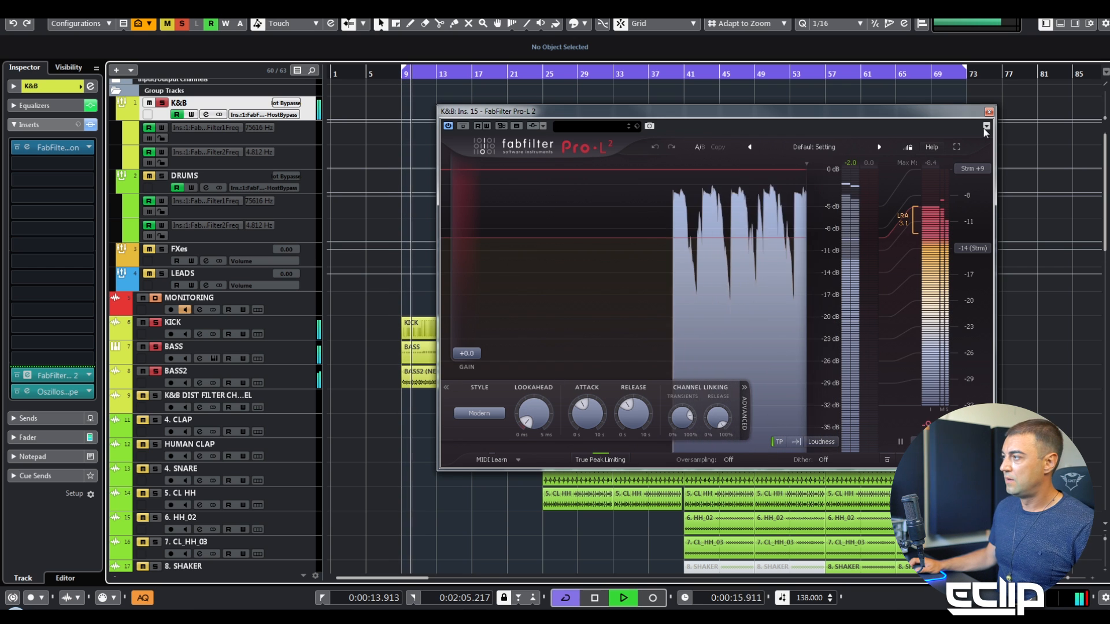
pyautogui.click(989, 112)
pyautogui.press('space')
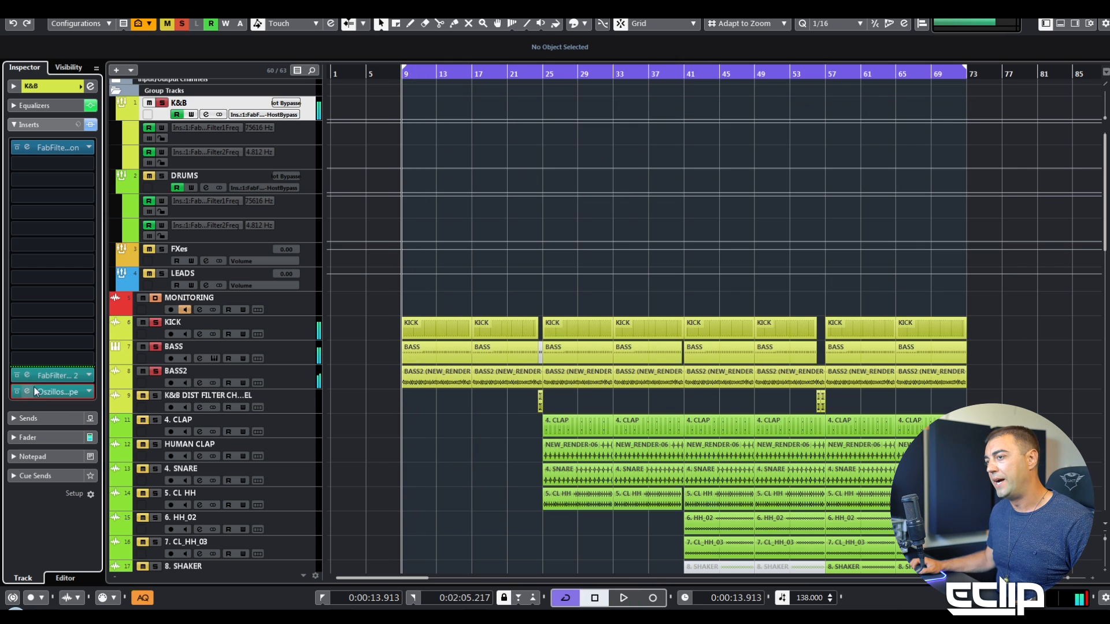
# View the kick and bass waveform in the K&B group's Oszillos Mega Scope during playback, then close the scope
pyautogui.click(27, 392)
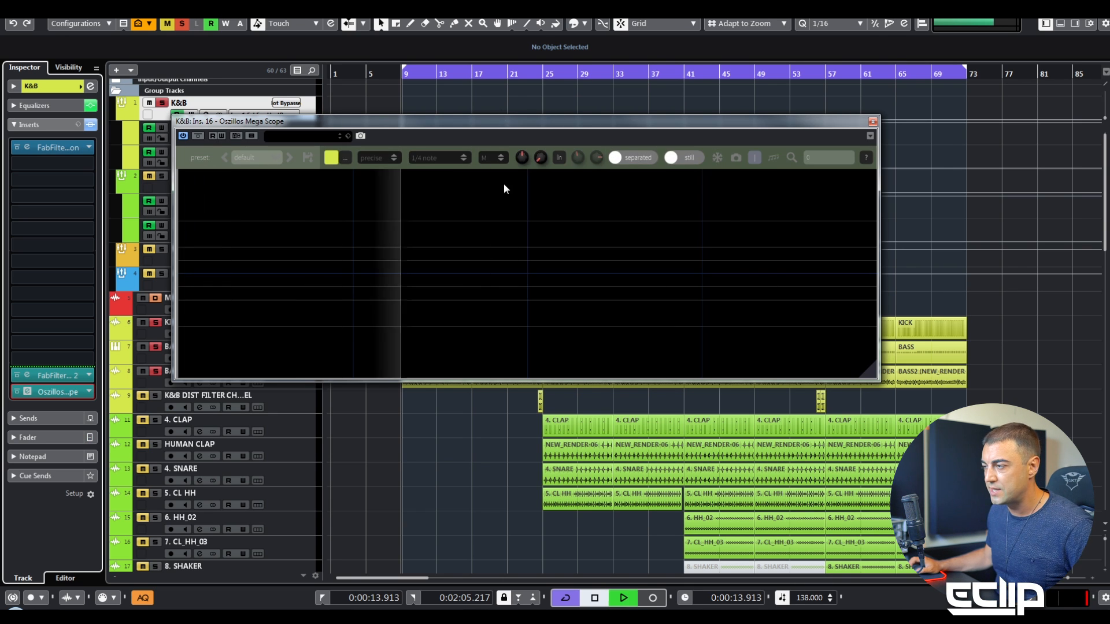
pyautogui.press('space')
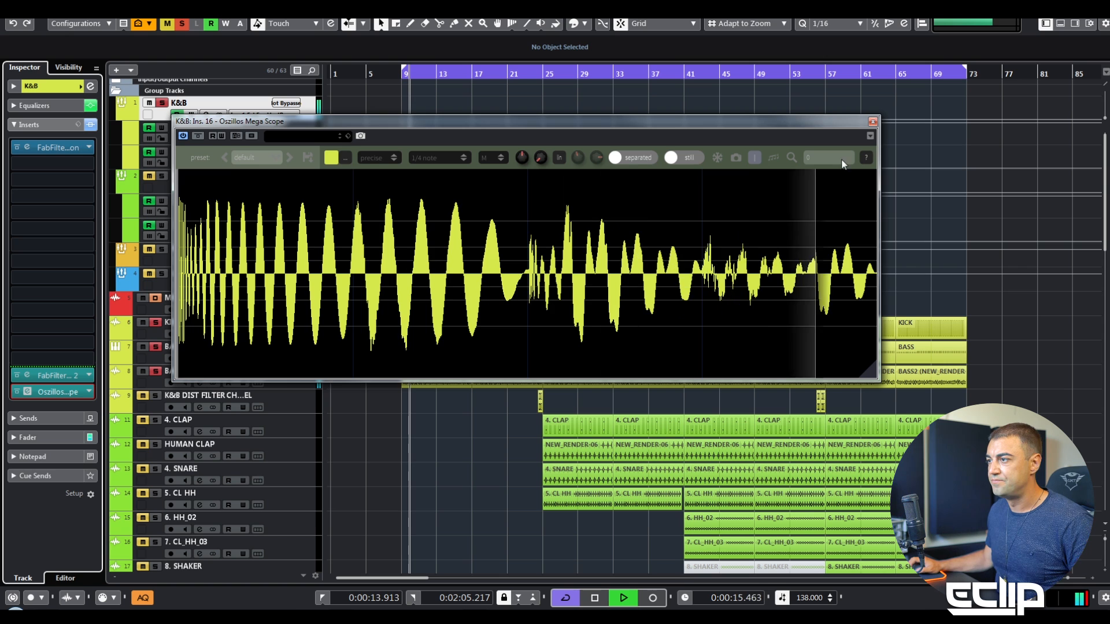
pyautogui.press('space')
pyautogui.click(874, 122)
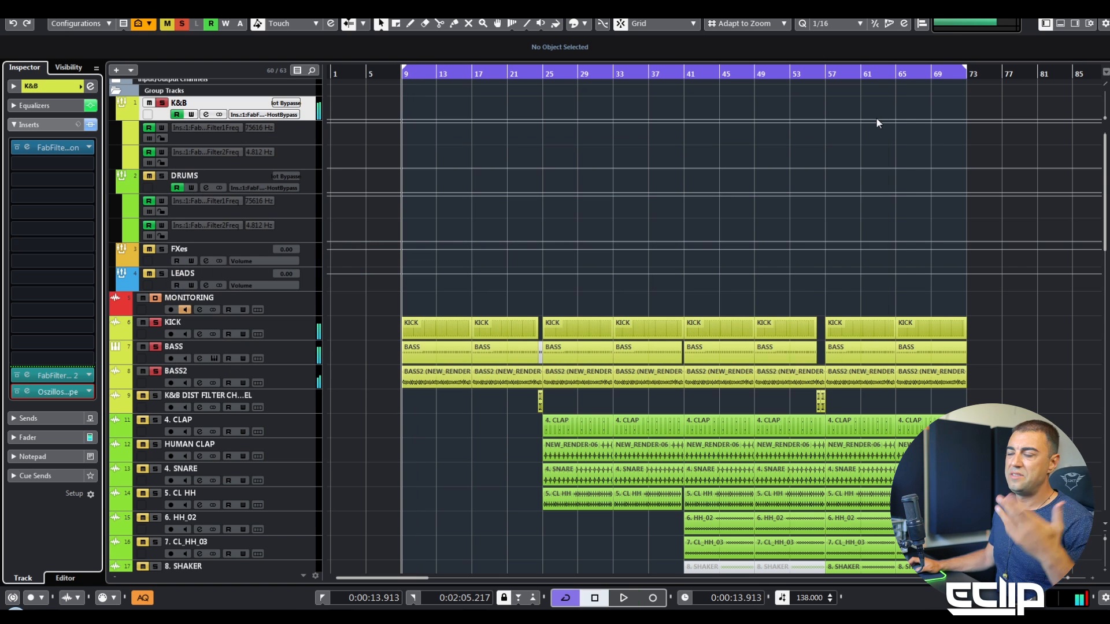
# Open FabFilter Simplon on the K&B group and inspect the Filter 1 and Filter 2 frequency settings
pyautogui.click(28, 147)
pyautogui.moveTo(224, 299); pyautogui.dragTo(452, 245)
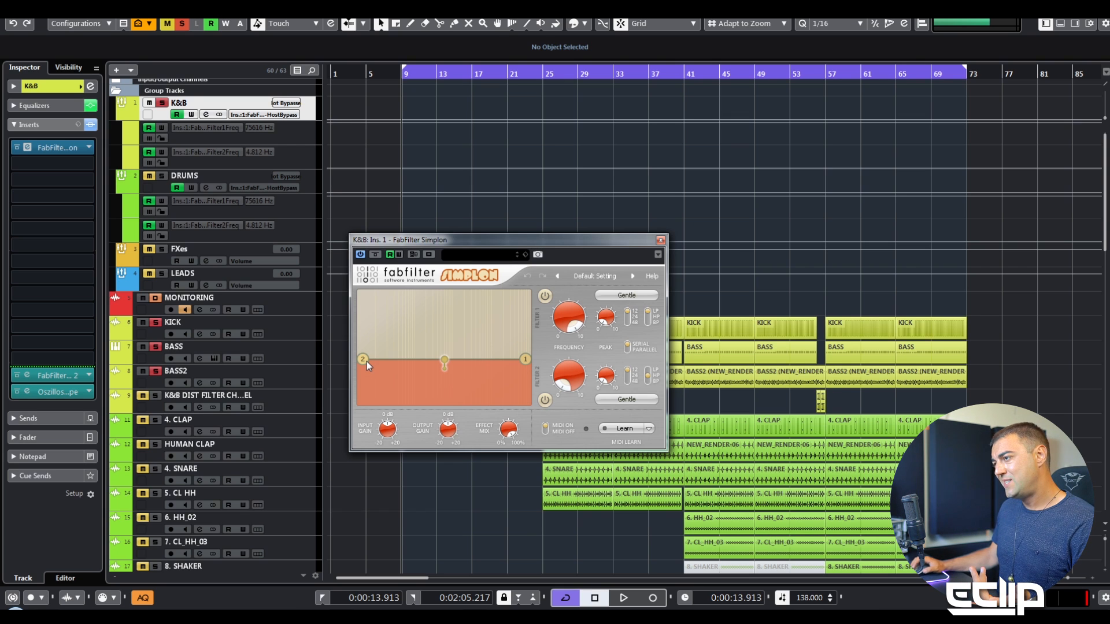
pyautogui.moveTo(487, 237); pyautogui.dragTo(618, 202)
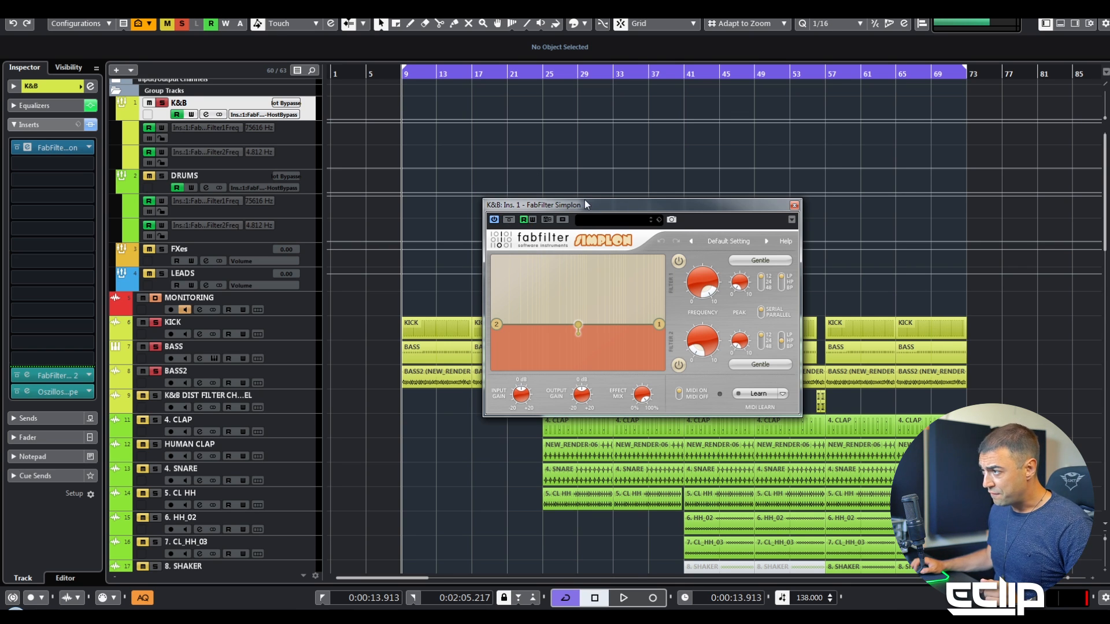
pyautogui.moveTo(585, 204); pyautogui.dragTo(677, 213)
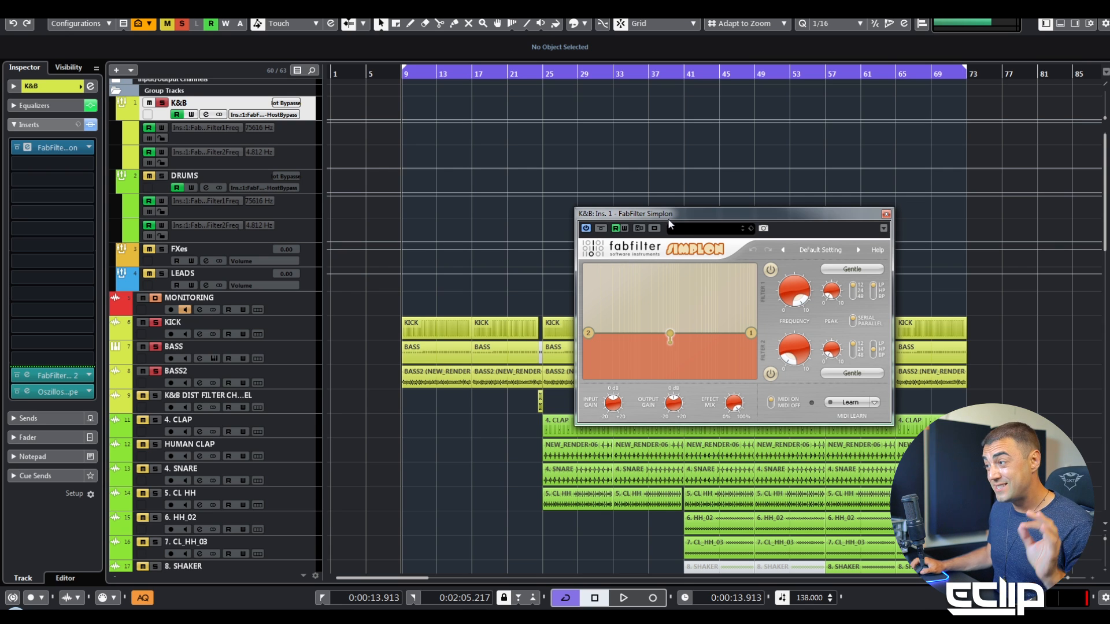
pyautogui.moveTo(588, 334)
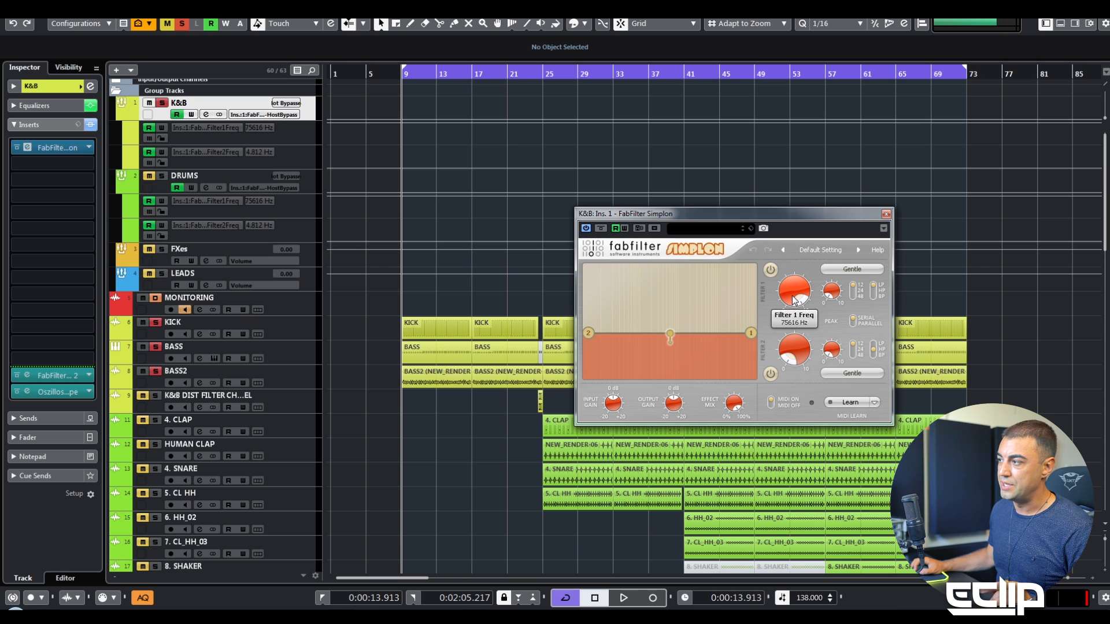
pyautogui.moveTo(794, 300)
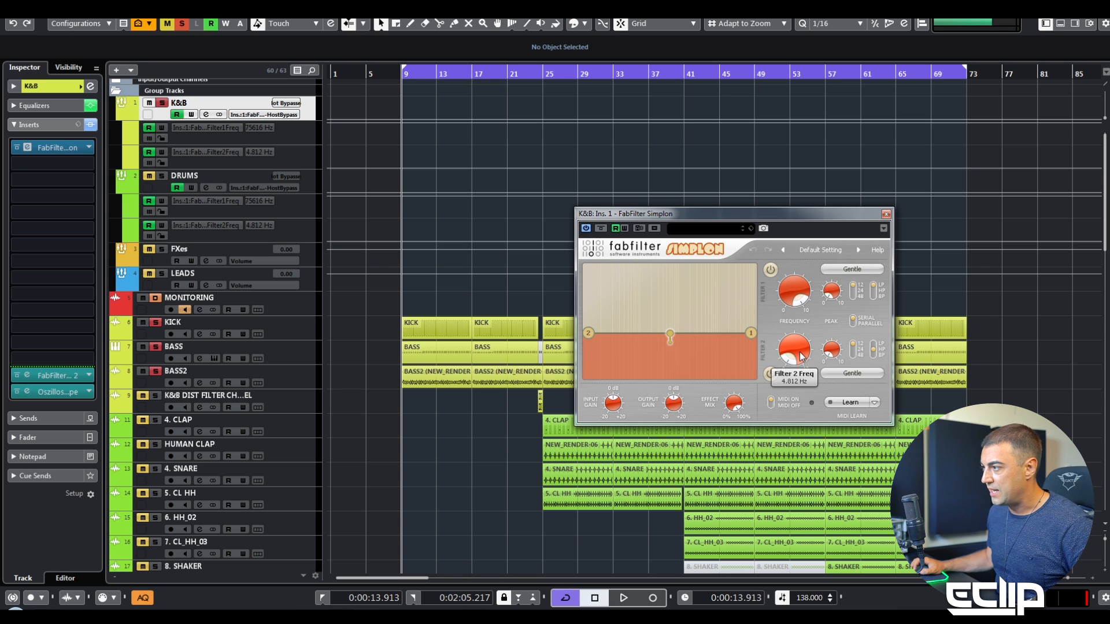
pyautogui.moveTo(798, 358)
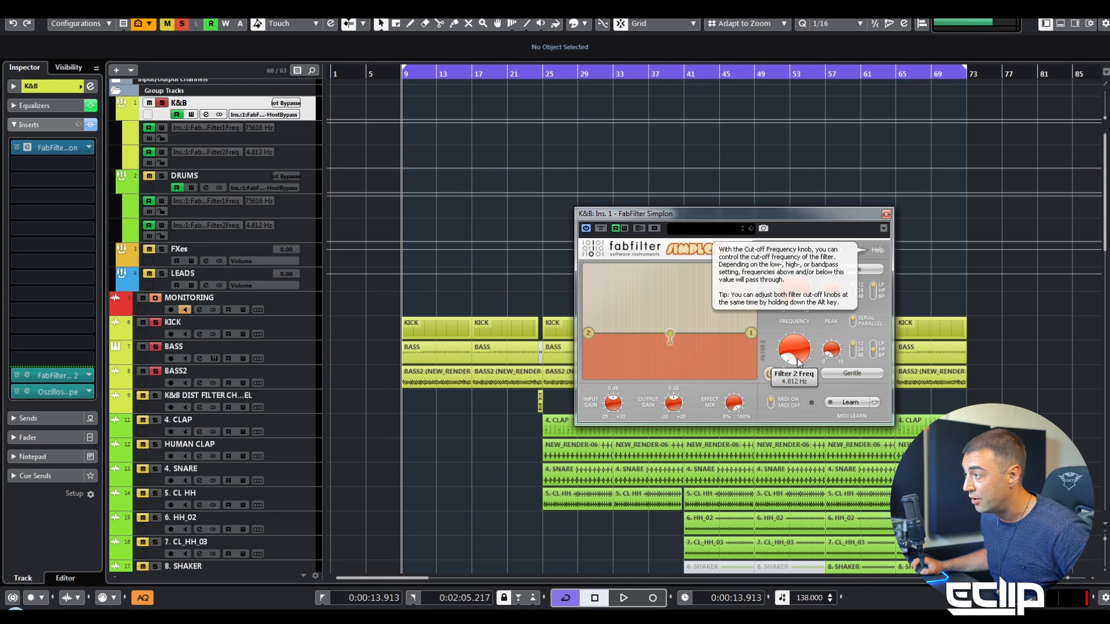
# Compare the K&B group's sound with Simplon bypassed and active during playback, then stop and close the plug-in
pyautogui.press('space')
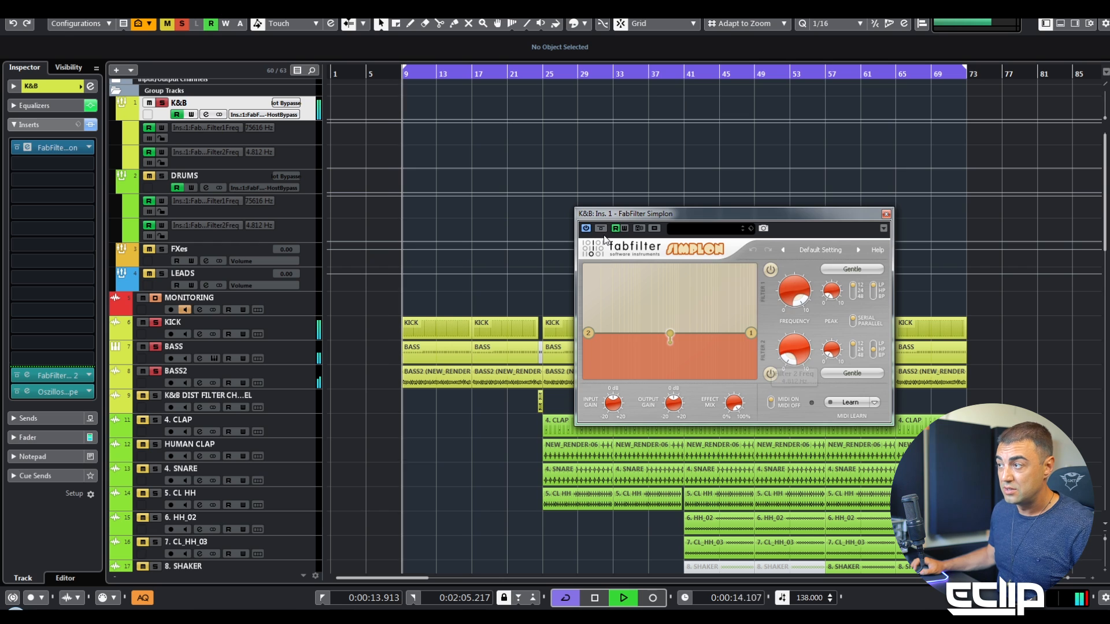
pyautogui.click(601, 228)
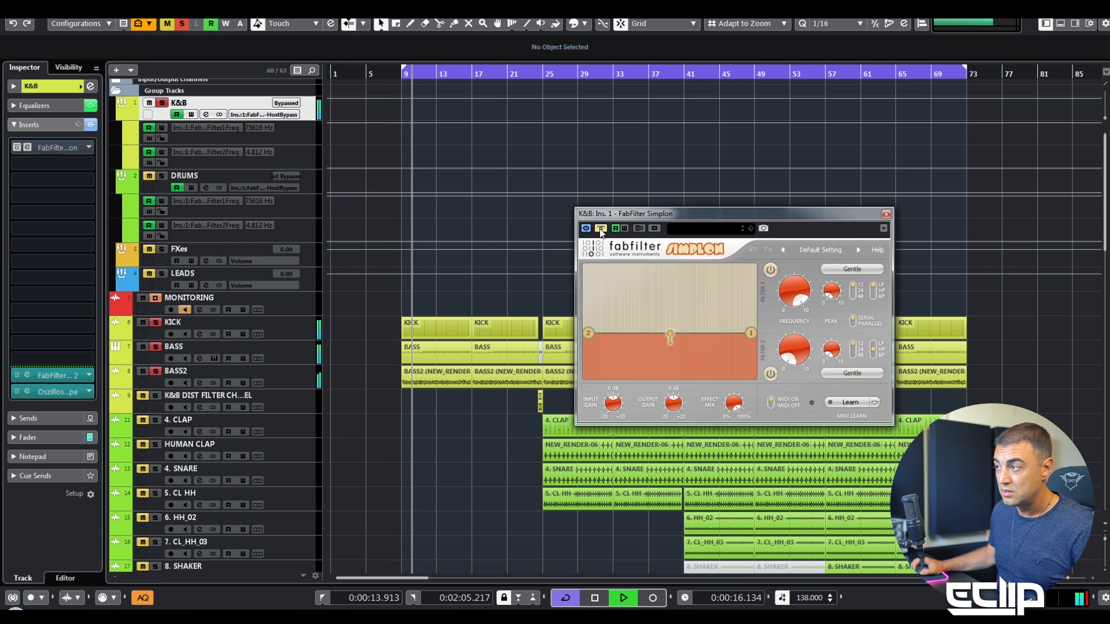
pyautogui.click(601, 229)
pyautogui.press('space')
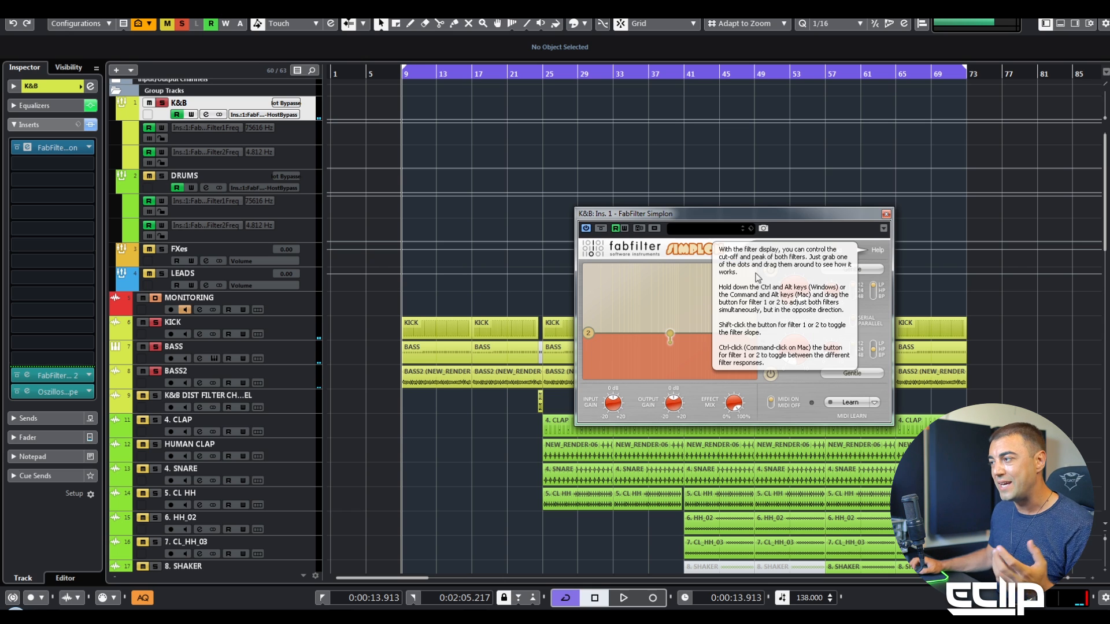
pyautogui.press('space')
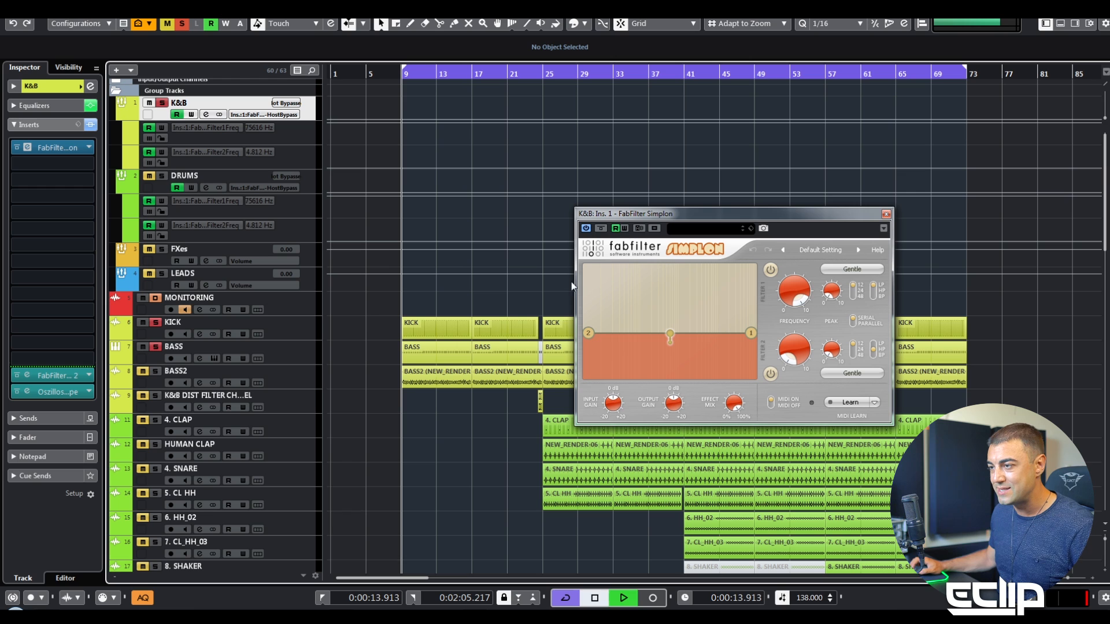
pyautogui.click(600, 228)
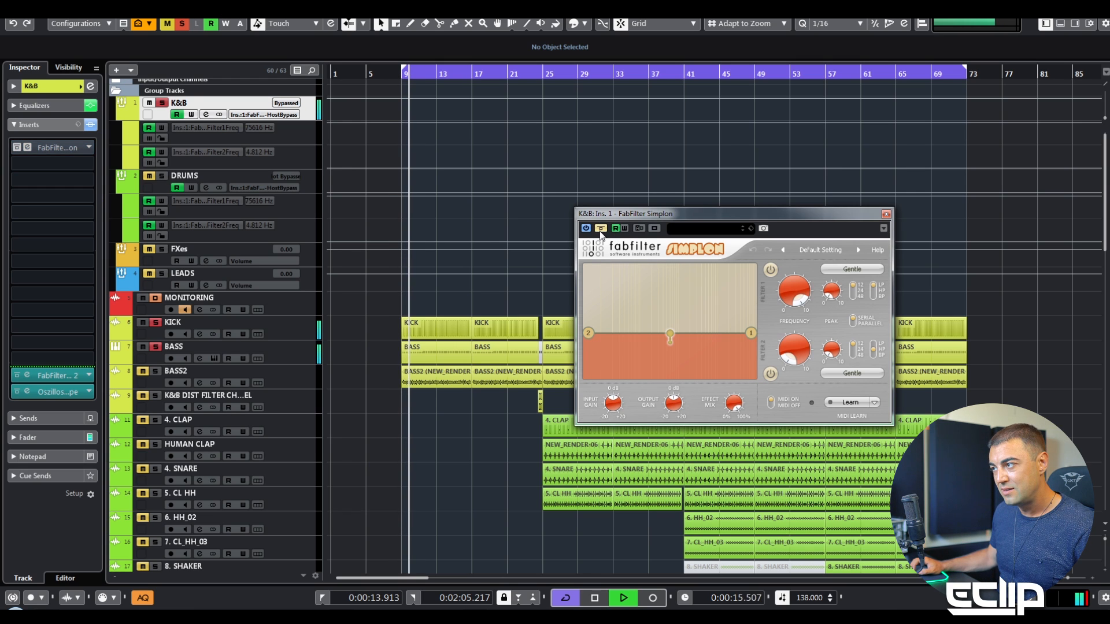
pyautogui.click(601, 229)
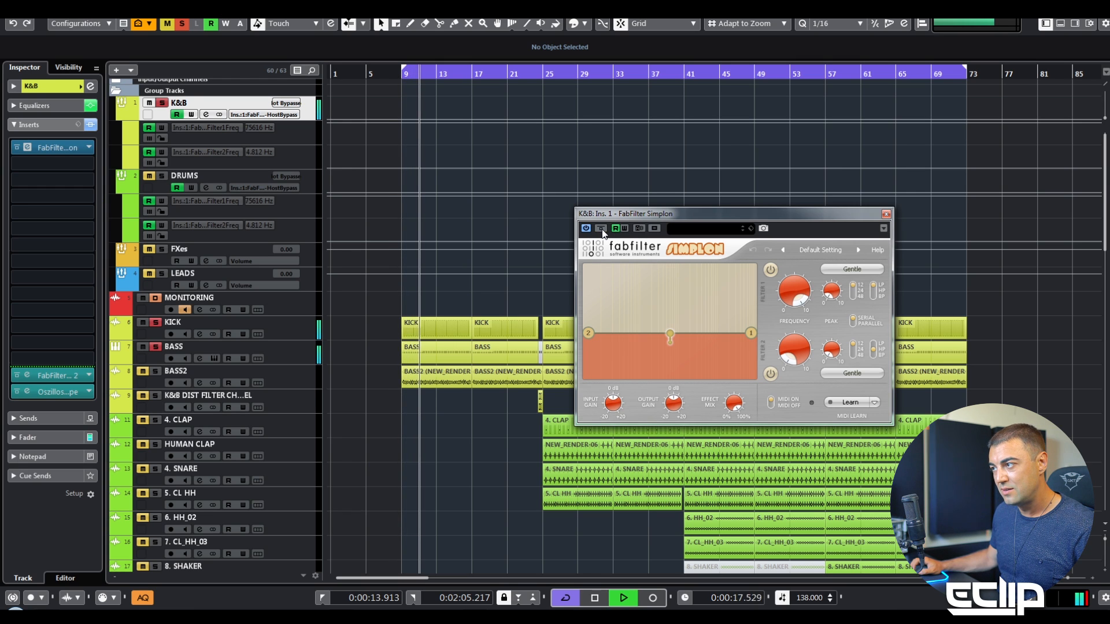
pyautogui.press('space')
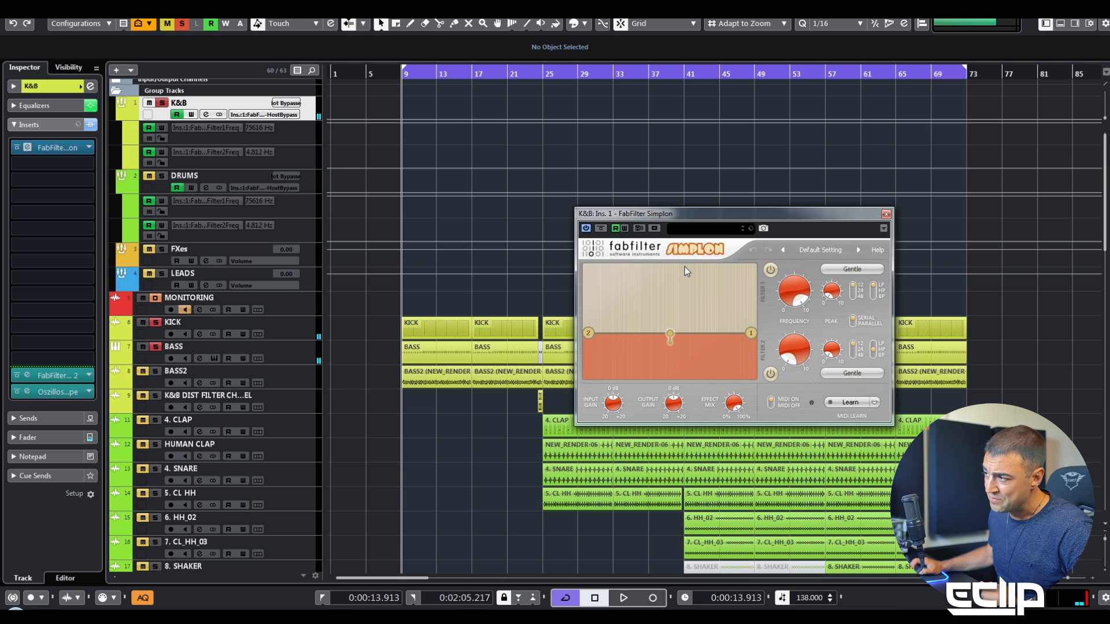
pyautogui.click(885, 214)
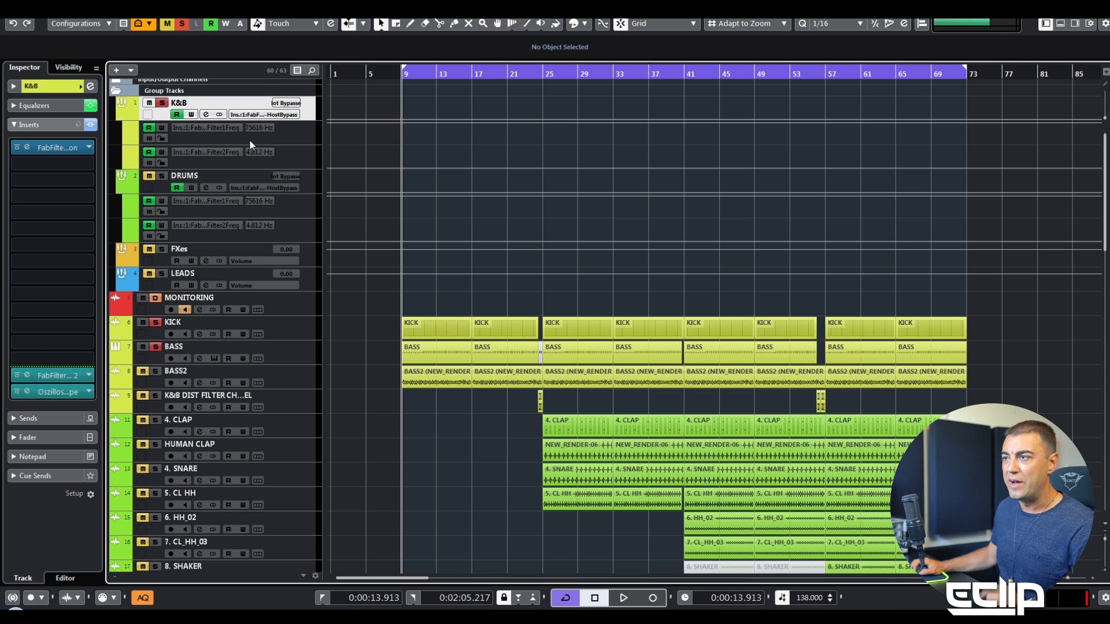
# Automate K&B's Filter 2 frequency to rise from bar 9 to about 5164 Hz at bar 17, and play it with Simplon open
pyautogui.click(276, 138)
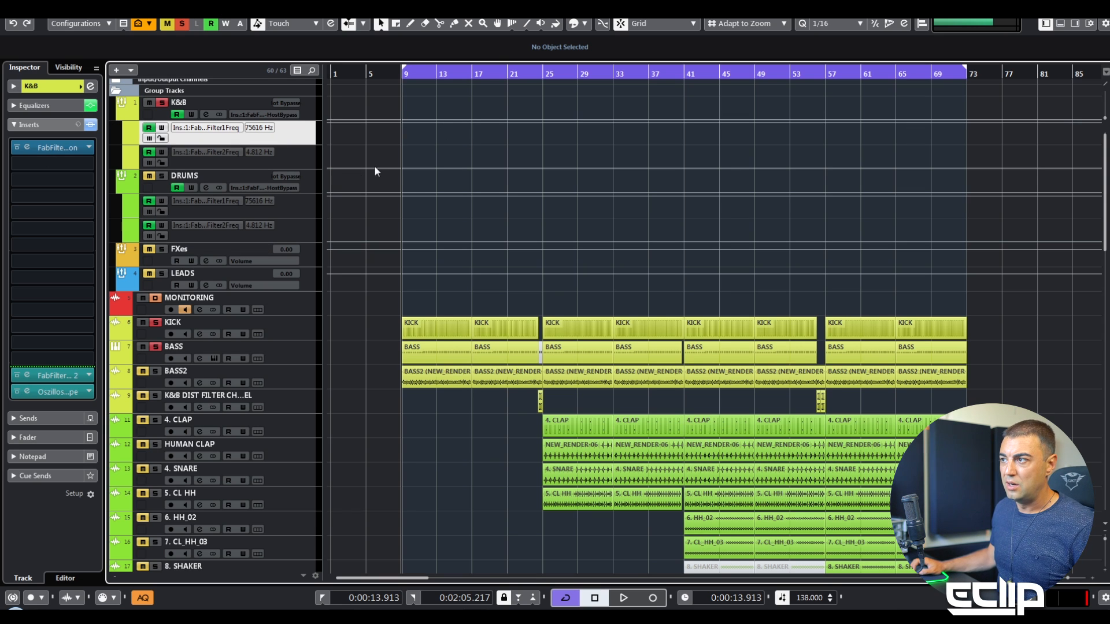
pyautogui.click(406, 167)
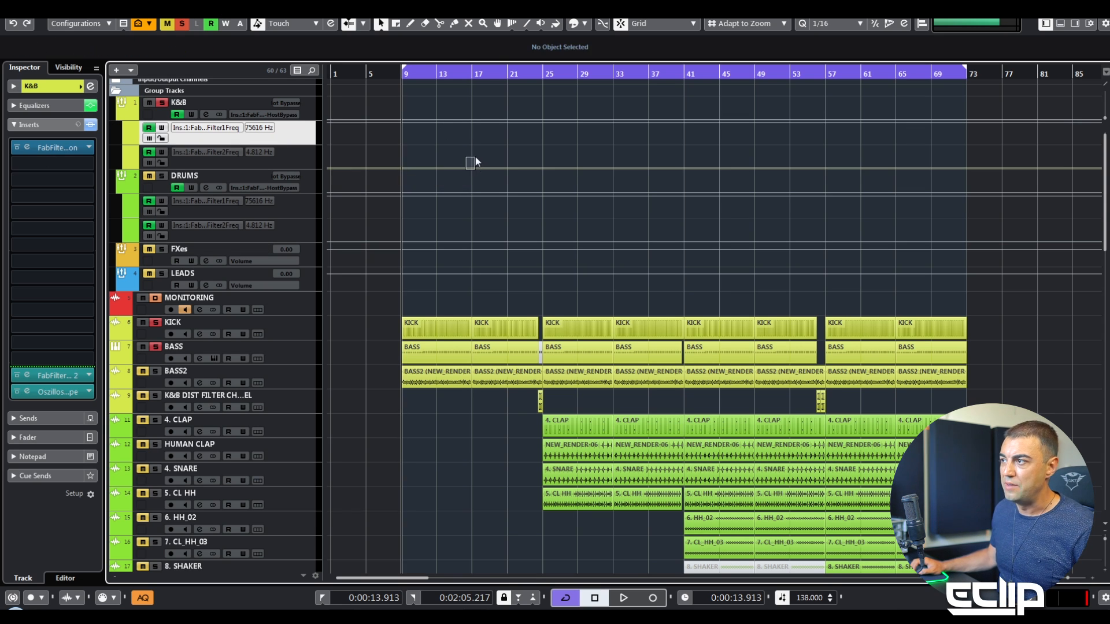
pyautogui.moveTo(471, 167); pyautogui.dragTo(471, 154)
pyautogui.press('space')
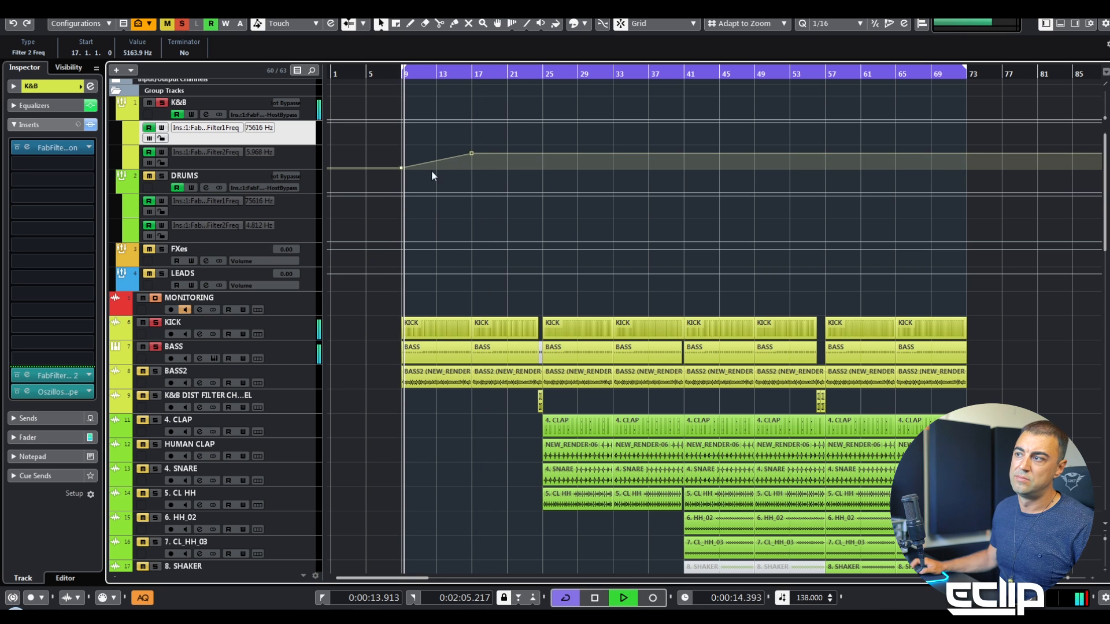
pyautogui.click(27, 149)
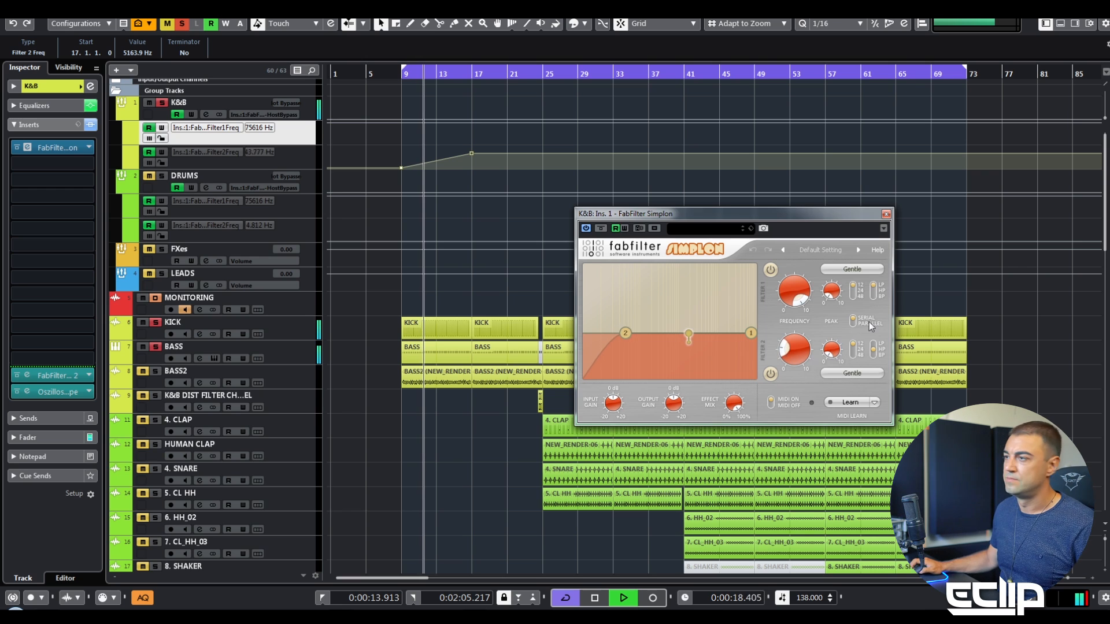
# Add a Filter 1 frequency drop before bar 17, set Filter 2's peak there to 603.20 Hz, and return both curves to their starting values
pyautogui.click(442, 122)
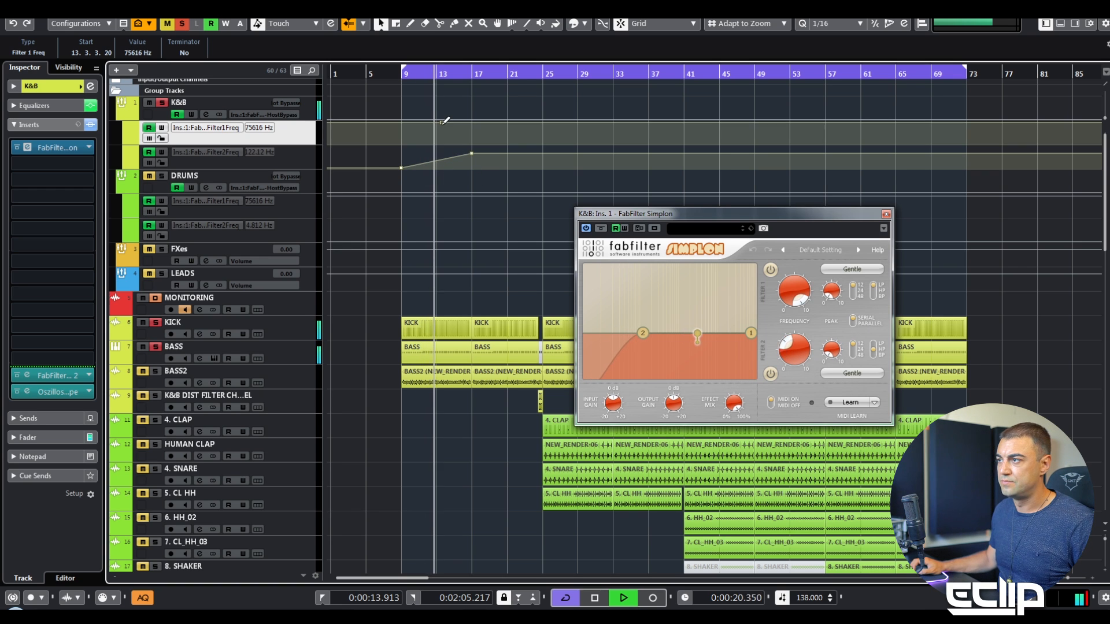
pyautogui.moveTo(472, 123); pyautogui.dragTo(472, 157)
pyautogui.click(472, 123)
pyautogui.click(480, 153)
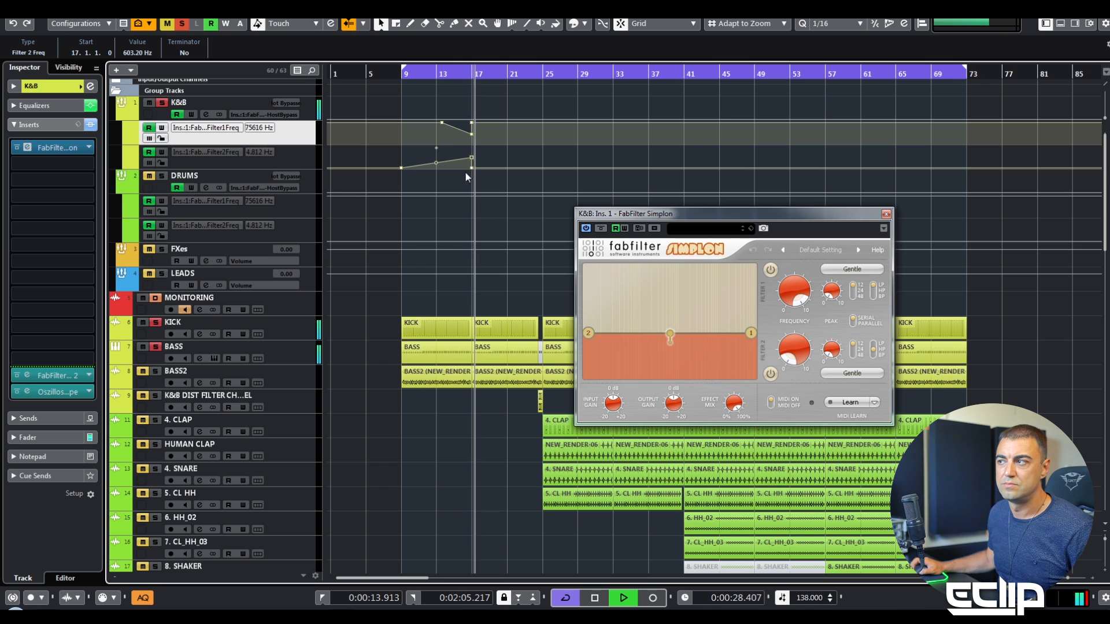
pyautogui.scroll(5, 465, 168)
pyautogui.press('space')
pyautogui.scroll(3, 748, 147)
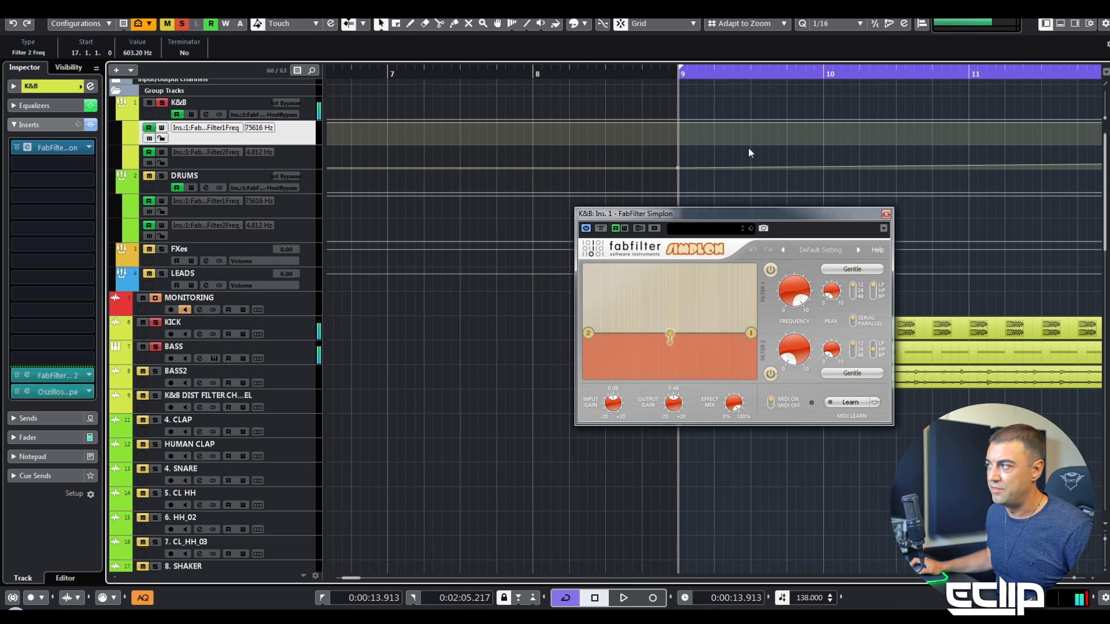
pyautogui.moveTo(924, 125); pyautogui.dragTo(688, 138)
pyautogui.scroll(5, 688, 137)
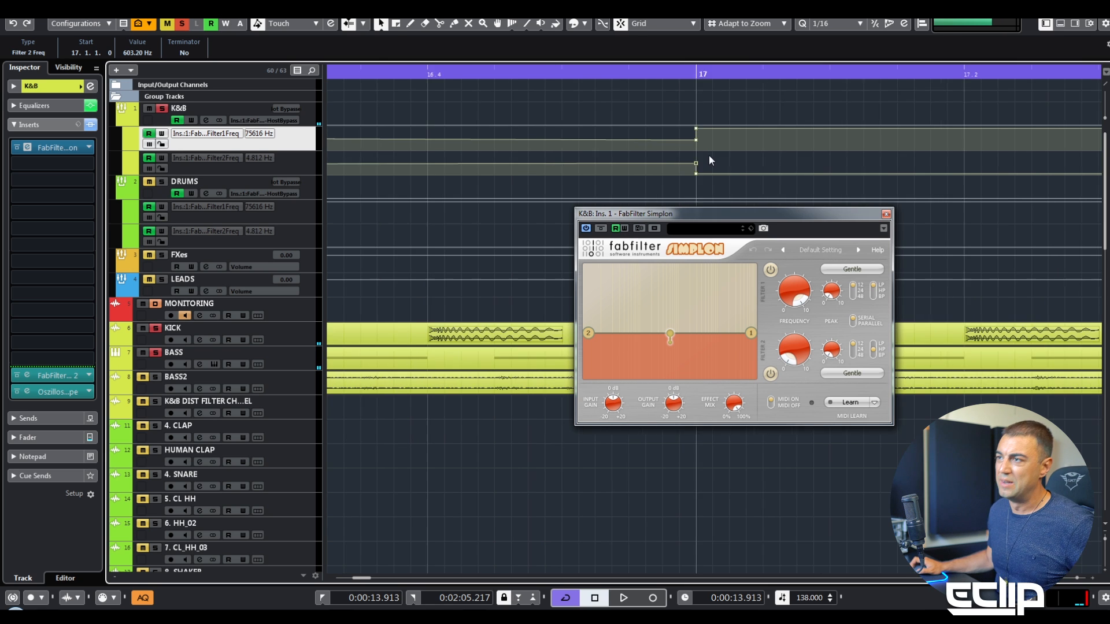
pyautogui.scroll(-10, 709, 155)
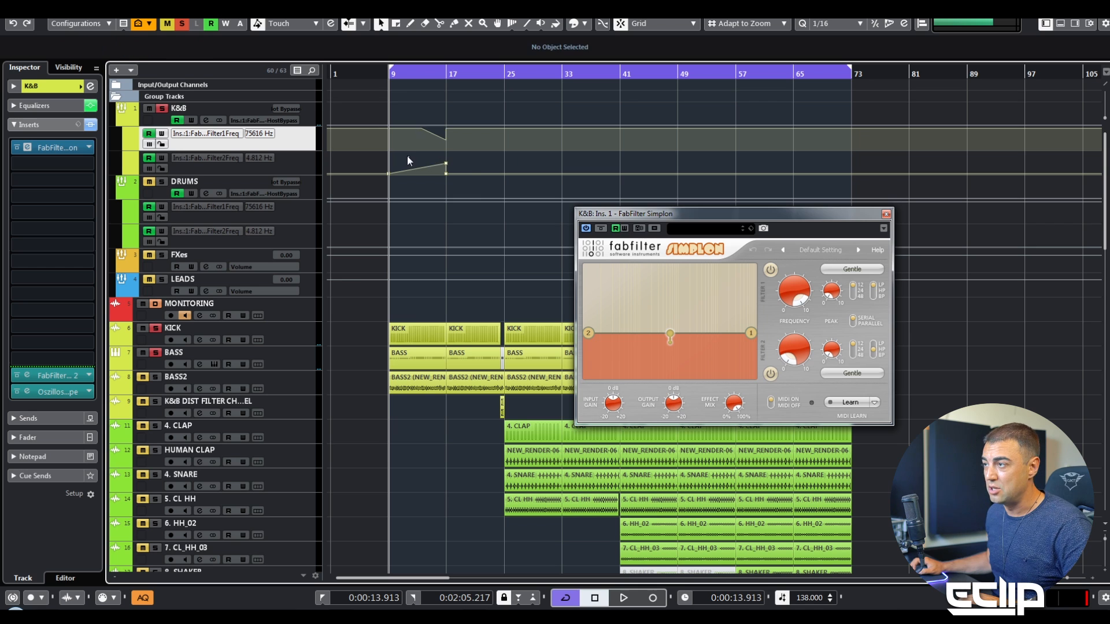
# Delete the Filter 1 and Filter 2 frequency automation points drawn up to bar 17 on the K&B group
pyautogui.moveTo(409, 158); pyautogui.dragTo(477, 191)
pyautogui.press('Delete')
pyautogui.moveTo(409, 112); pyautogui.dragTo(471, 156)
pyautogui.press('Delete')
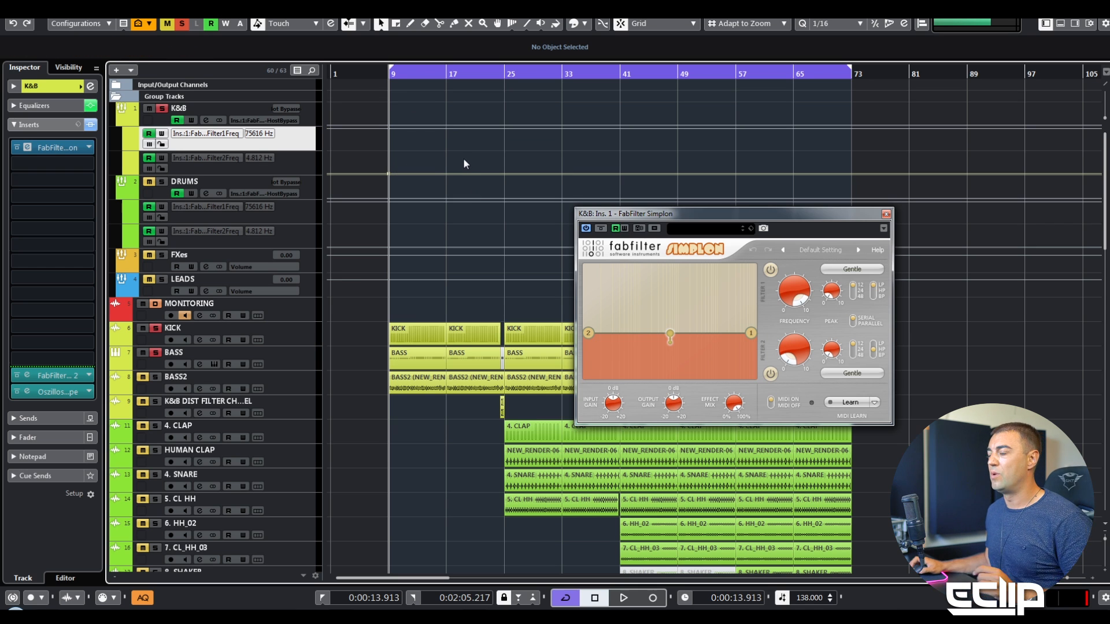
# Turn off solo on the K&B group and close its Simplon plug-in
pyautogui.click(163, 108)
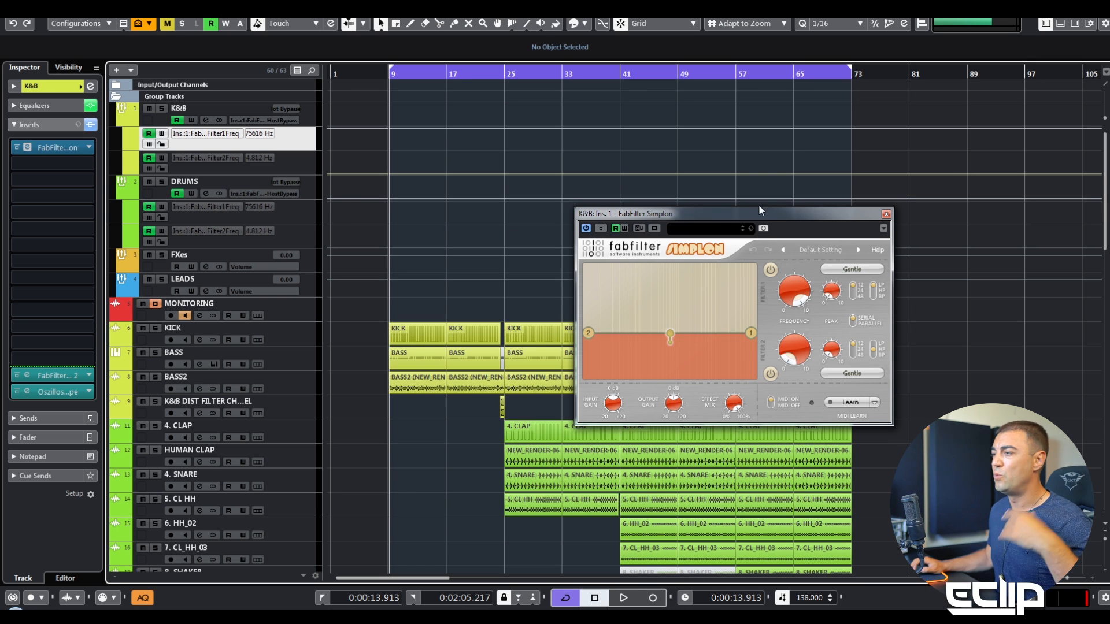
pyautogui.click(885, 214)
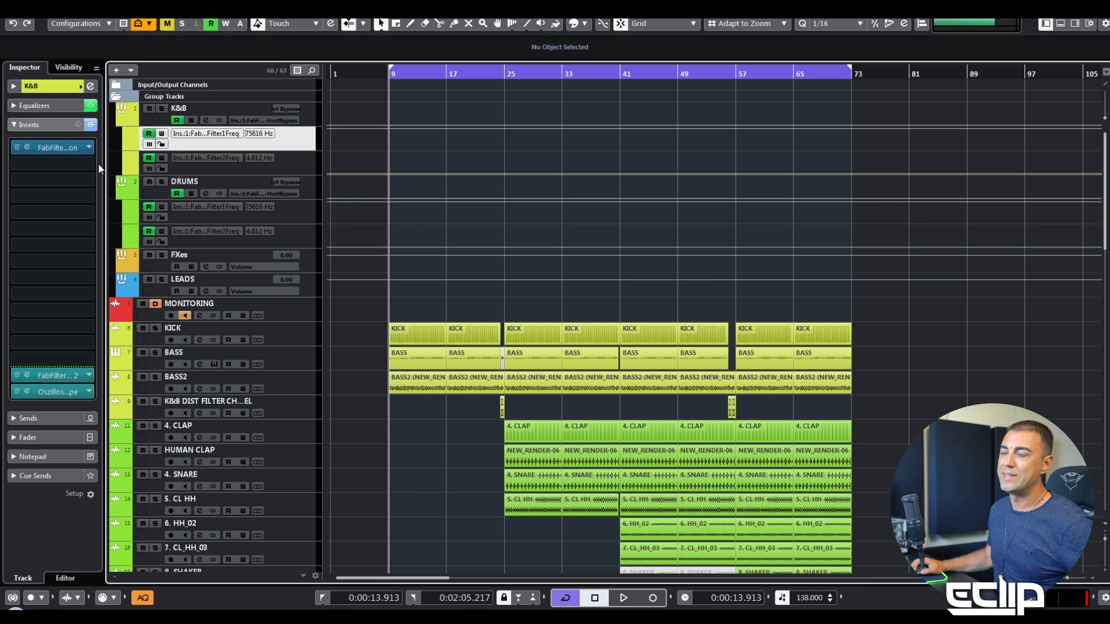
# Insert FabFilter Pro-MB in K&B's second slot, create a low-frequency band and shift it lower and slightly up in level during playback
pyautogui.click(61, 164)
pyautogui.write('fab')
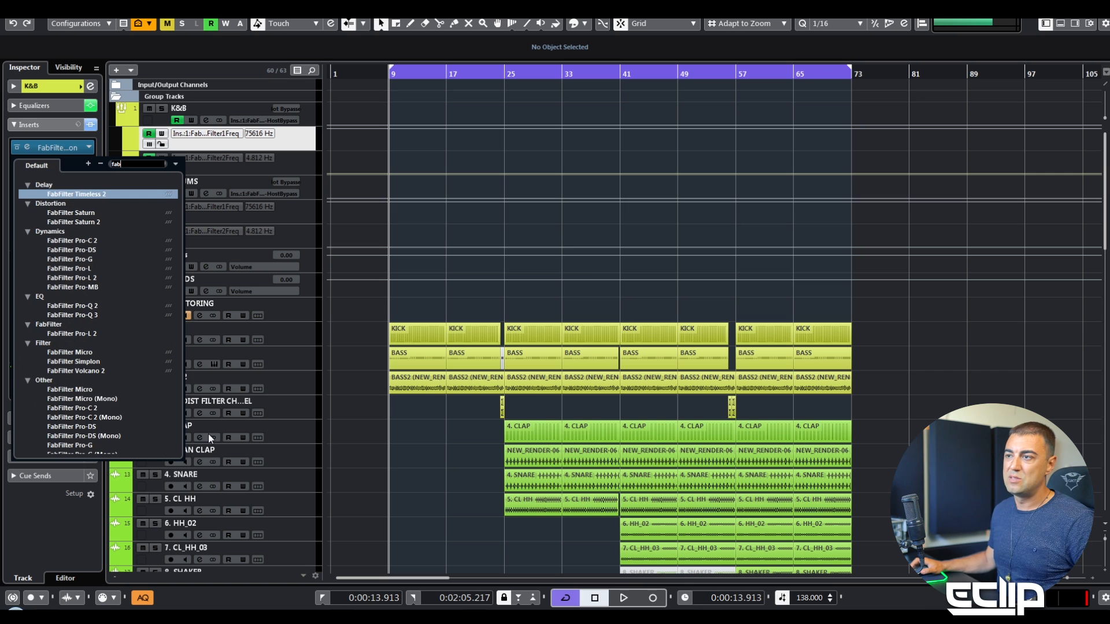
pyautogui.click(90, 288)
pyautogui.click(467, 191)
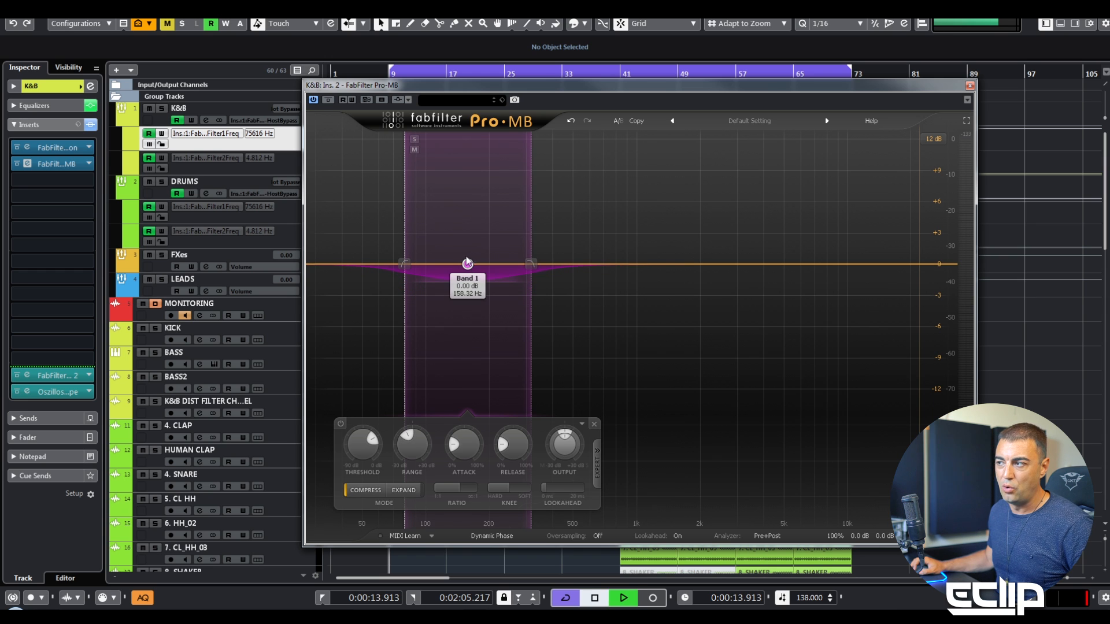
pyautogui.press('space')
pyautogui.moveTo(468, 264); pyautogui.dragTo(427, 259)
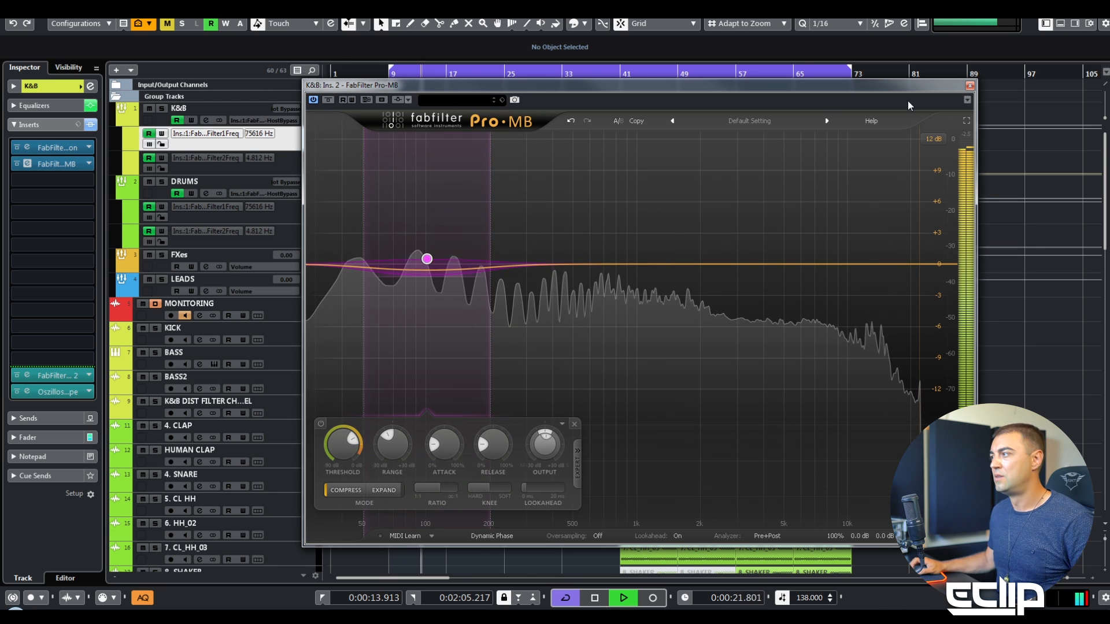
# Stop playback, close Pro-MB and remove it from the K&B group's inserts
pyautogui.press('space')
pyautogui.click(970, 86)
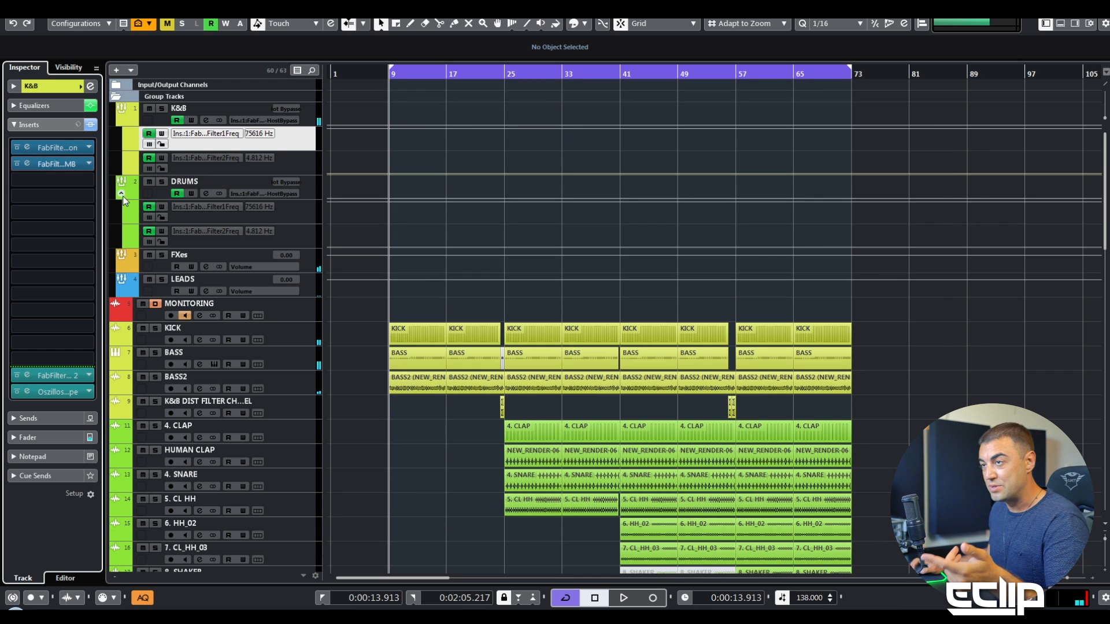
pyautogui.moveTo(63, 164); pyautogui.dragTo(341, 192)
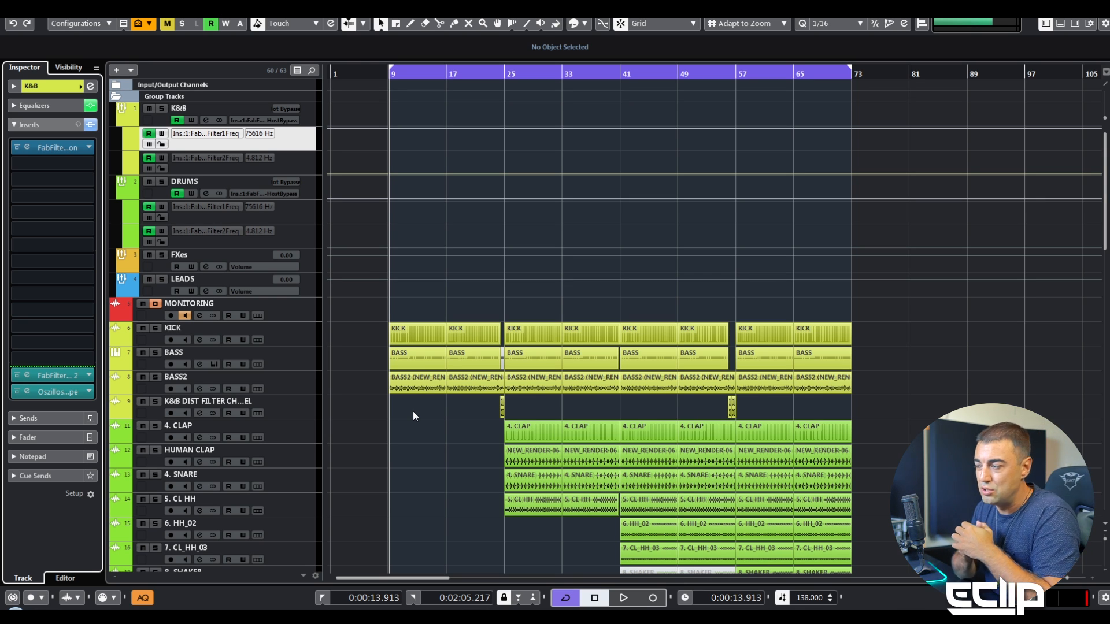
# View the channel settings and inserts of the BASS and KICK tracks in turn
pyautogui.click(302, 359)
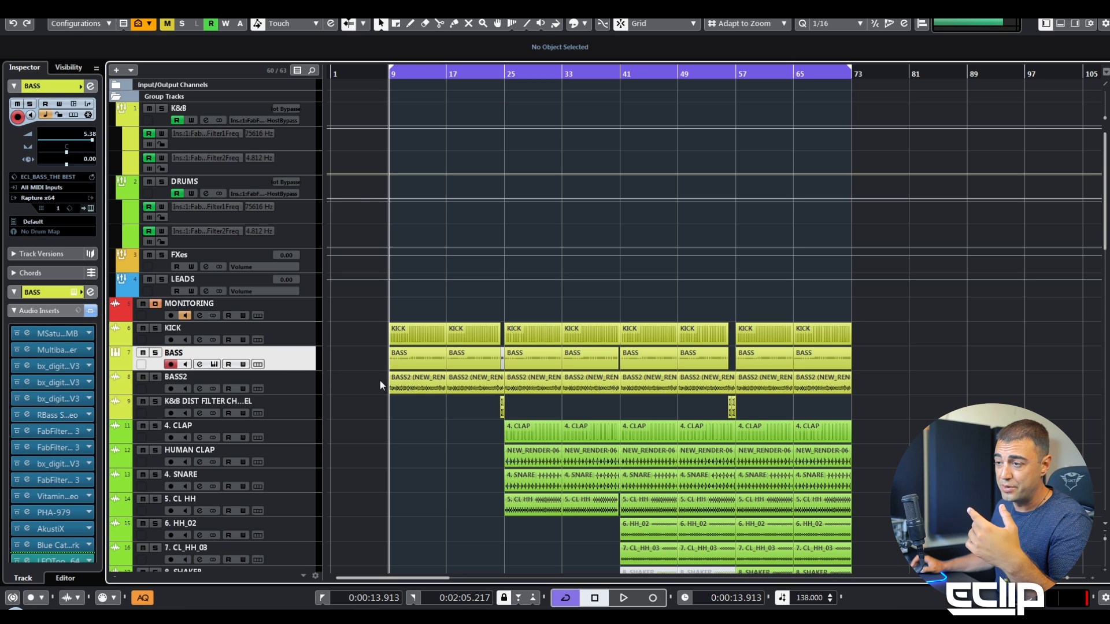
pyautogui.click(296, 345)
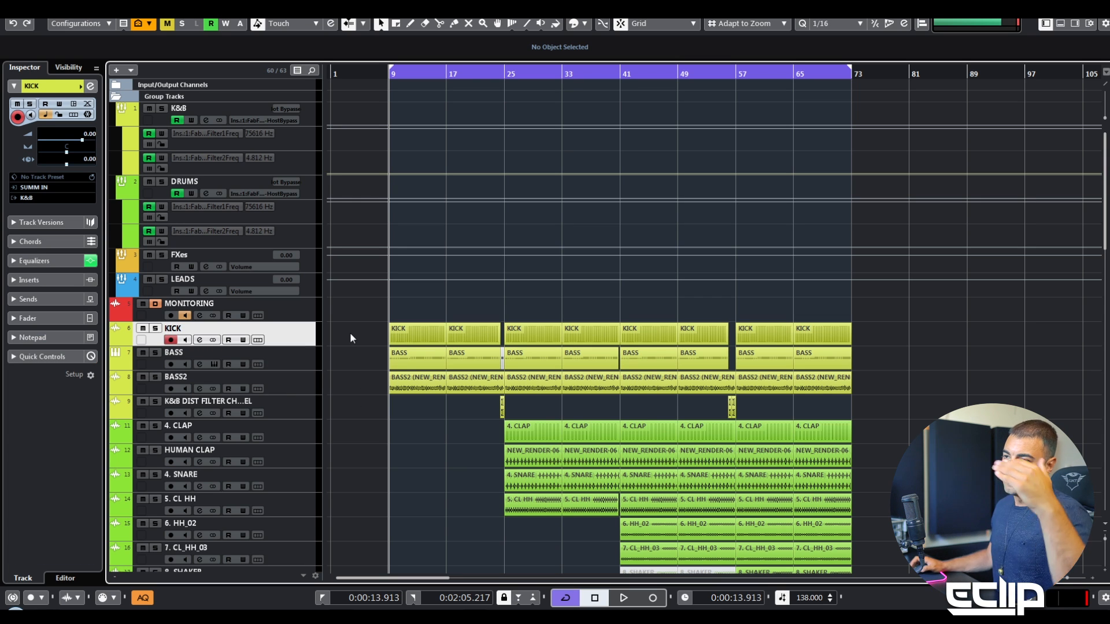
# Adjust EQ band 3 on the K&B group to about 4873 Hz and -0.2 dB during playback, and close its channel settings
pyautogui.click(204, 116)
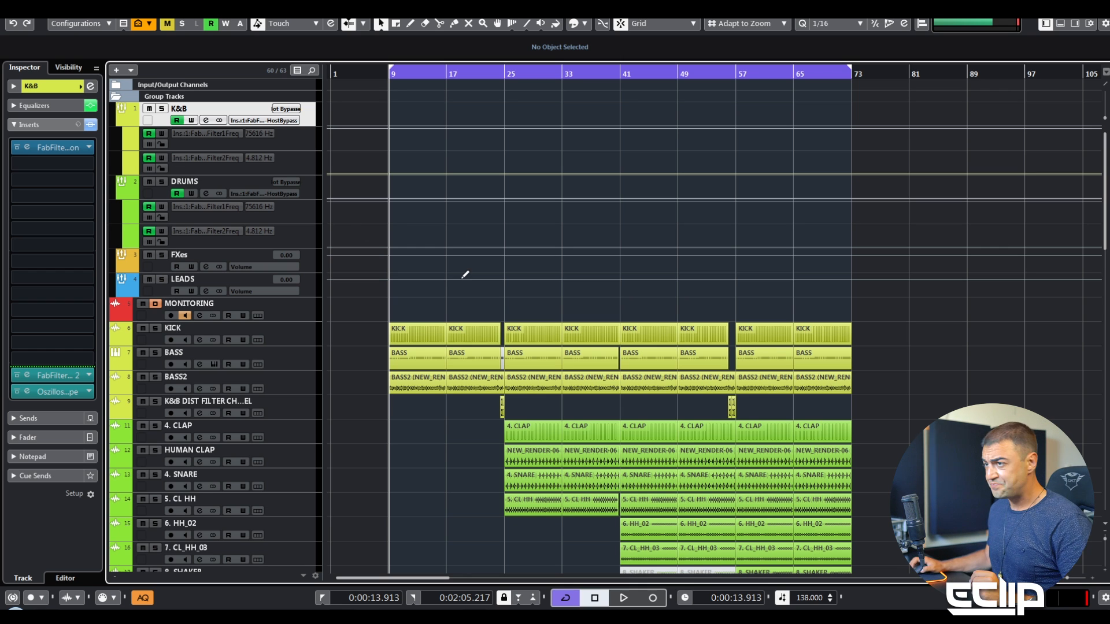
pyautogui.click(90, 86)
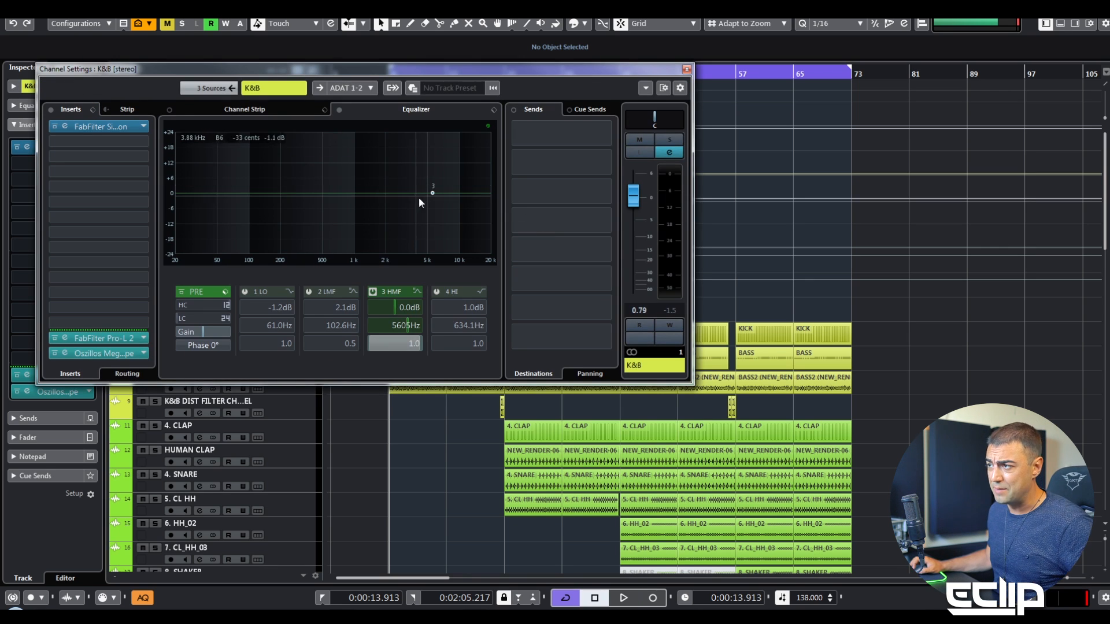
pyautogui.press('space')
pyautogui.moveTo(433, 192)
pyautogui.mouseDown()
pyautogui.moveTo(417, 176)
pyautogui.moveTo(421, 155)
pyautogui.moveTo(400, 177)
pyautogui.moveTo(338, 173)
pyautogui.moveTo(426, 197)
pyautogui.mouseUp()
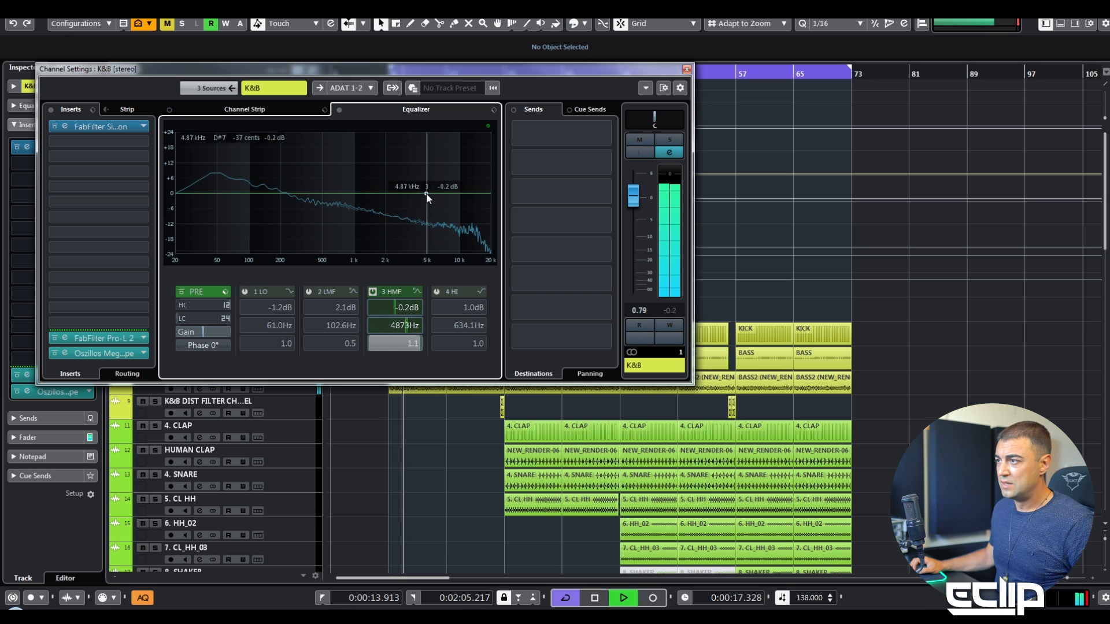
pyautogui.press('space')
pyautogui.click(686, 70)
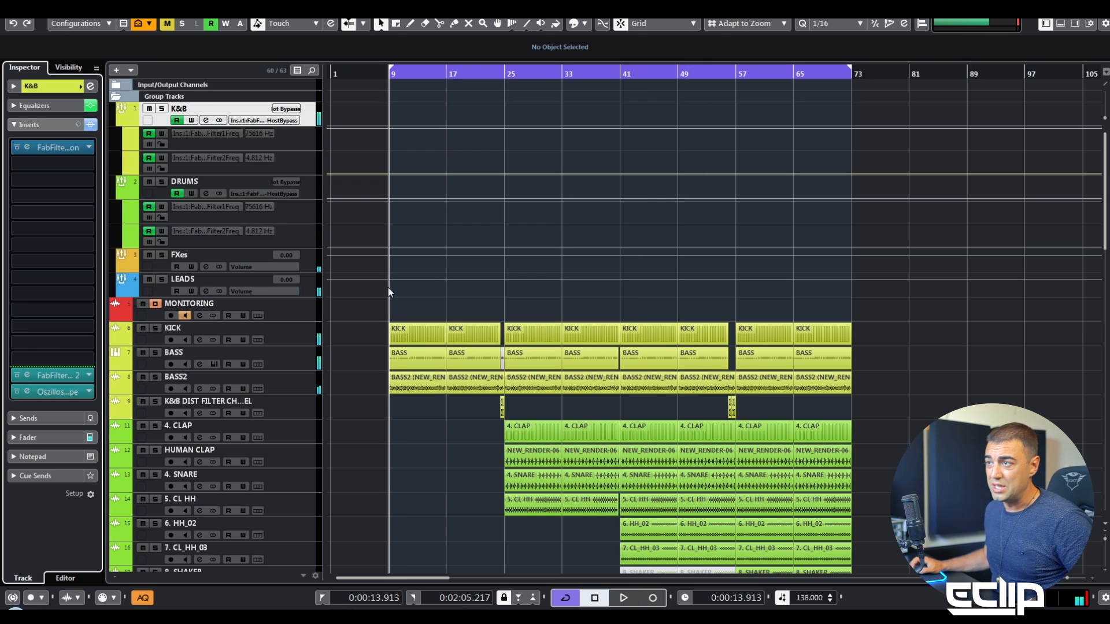
# Solo the DRUMS group and place the playback position at bar 25
pyautogui.click(264, 184)
pyautogui.press('s')
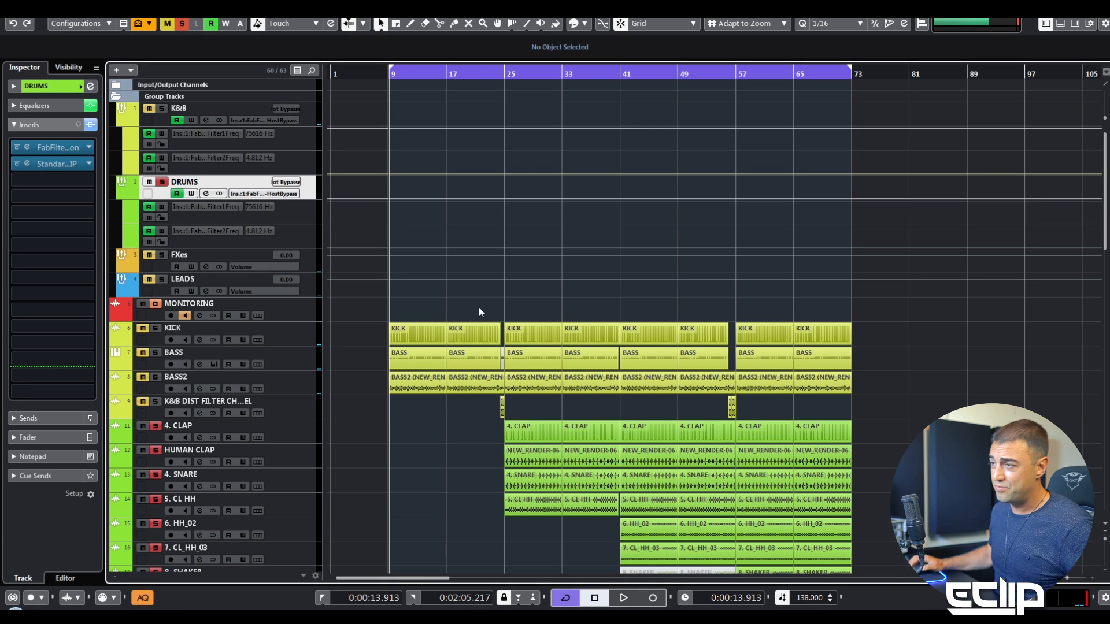
pyautogui.click(504, 70)
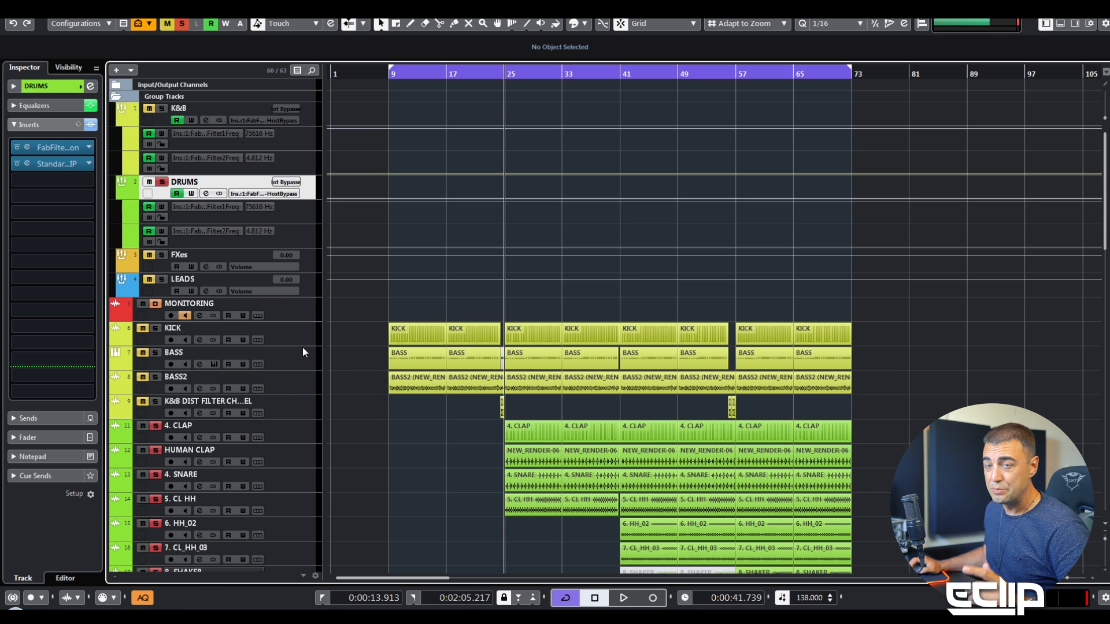
pyautogui.click(286, 333)
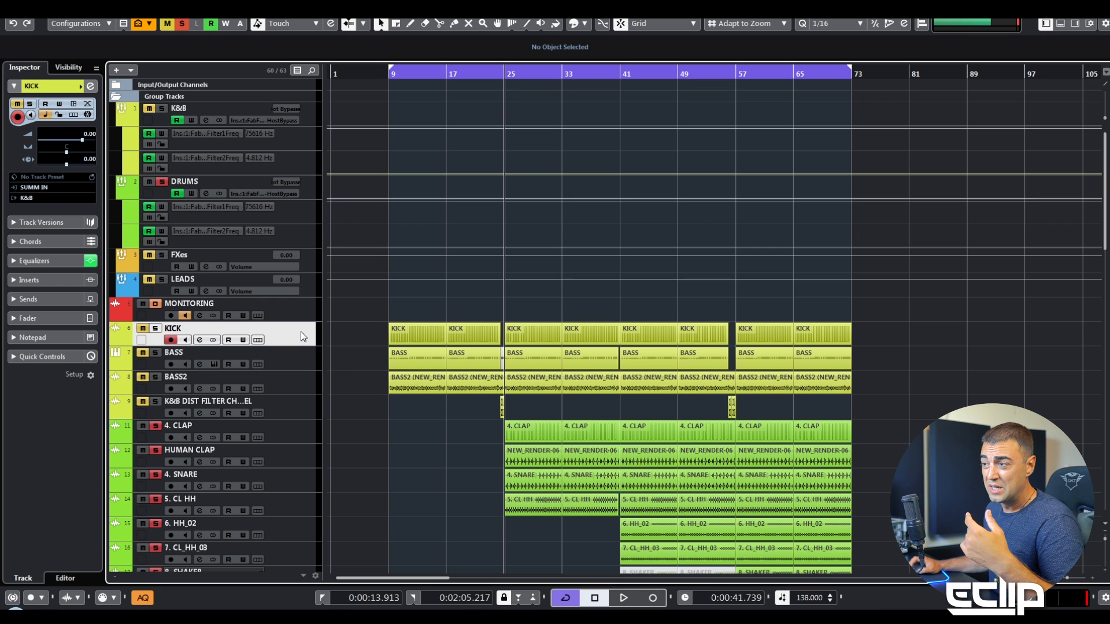
pyautogui.click(429, 337)
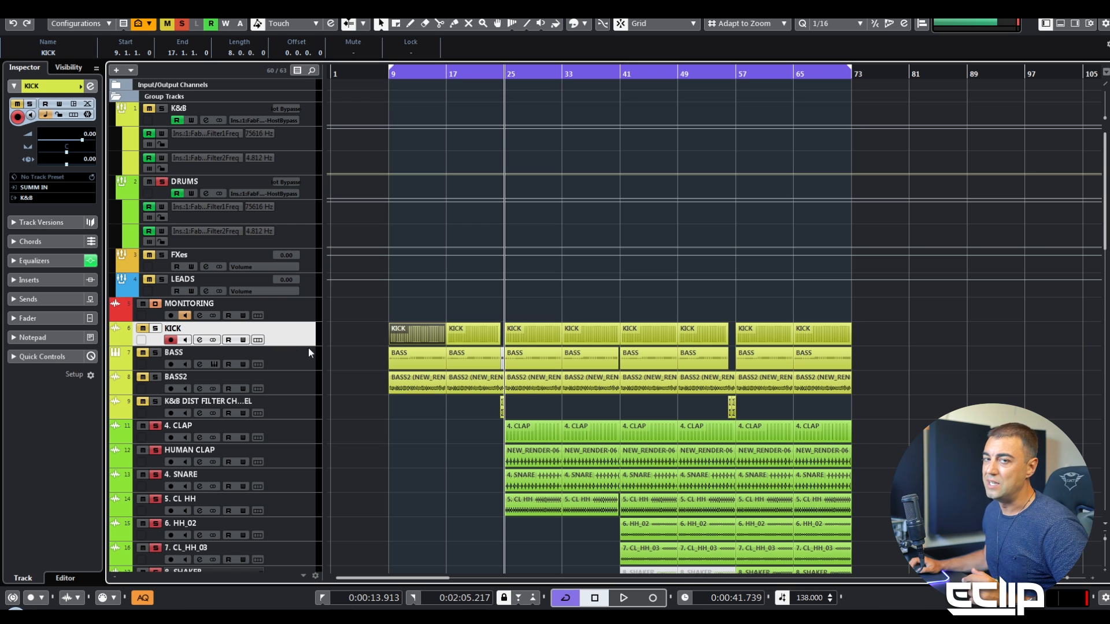
pyautogui.click(343, 358)
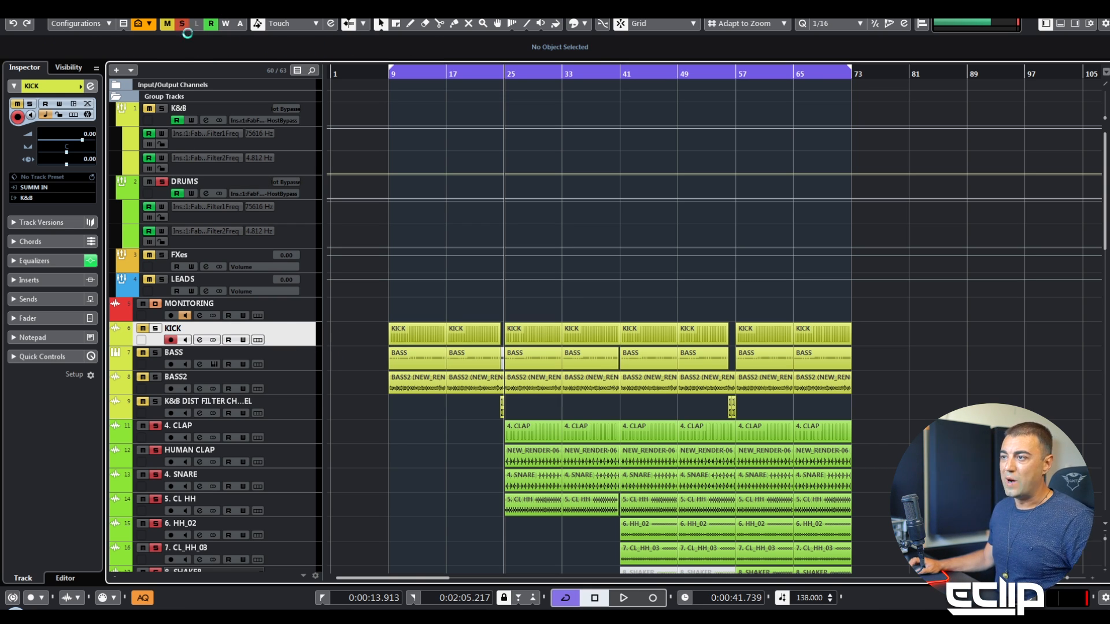
# Clear all active solos and solo the DRUMS group again
pyautogui.click(182, 24)
pyautogui.click(211, 179)
pyautogui.press('s')
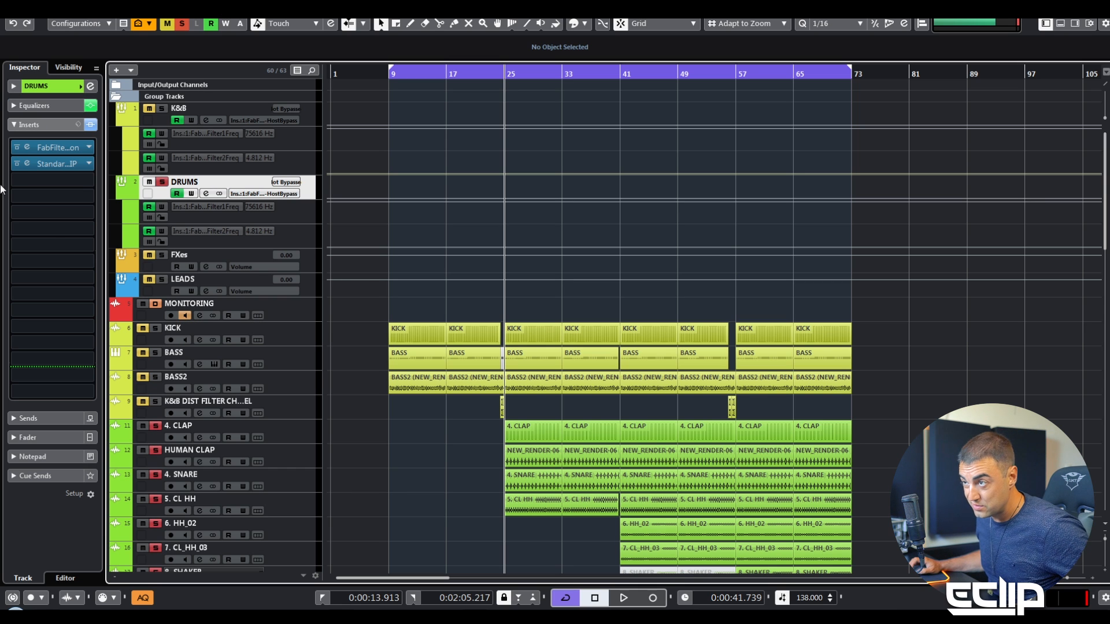
# Open StandardCLIP on the DRUMS group and compare the drums with it bypassed and active, playing from bar 25
pyautogui.click(28, 164)
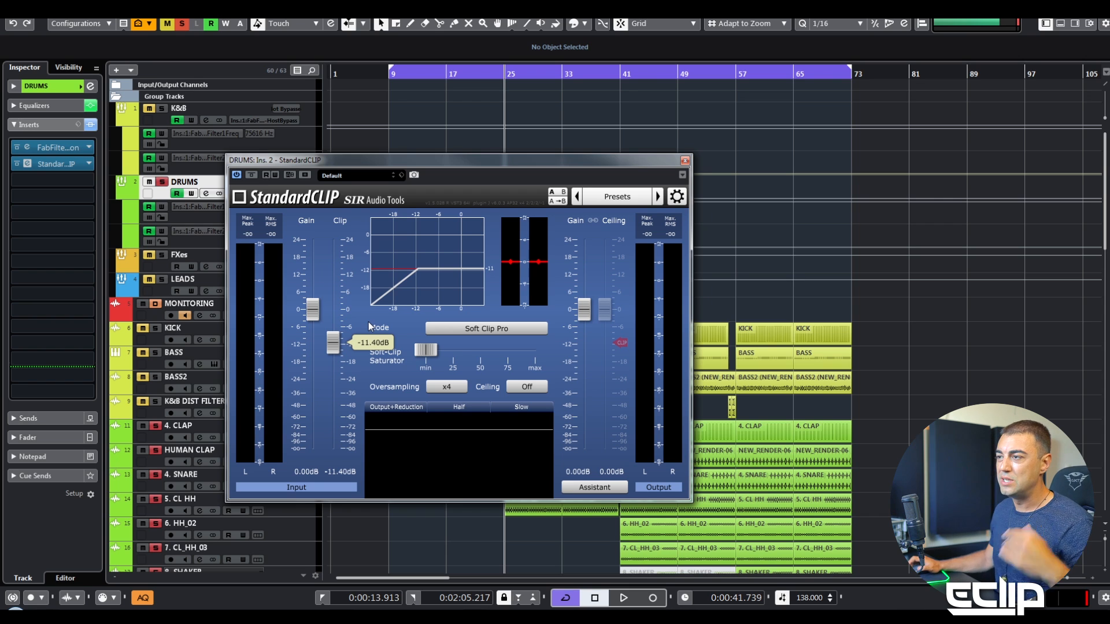
pyautogui.moveTo(394, 164); pyautogui.dragTo(493, 181)
pyautogui.press('space')
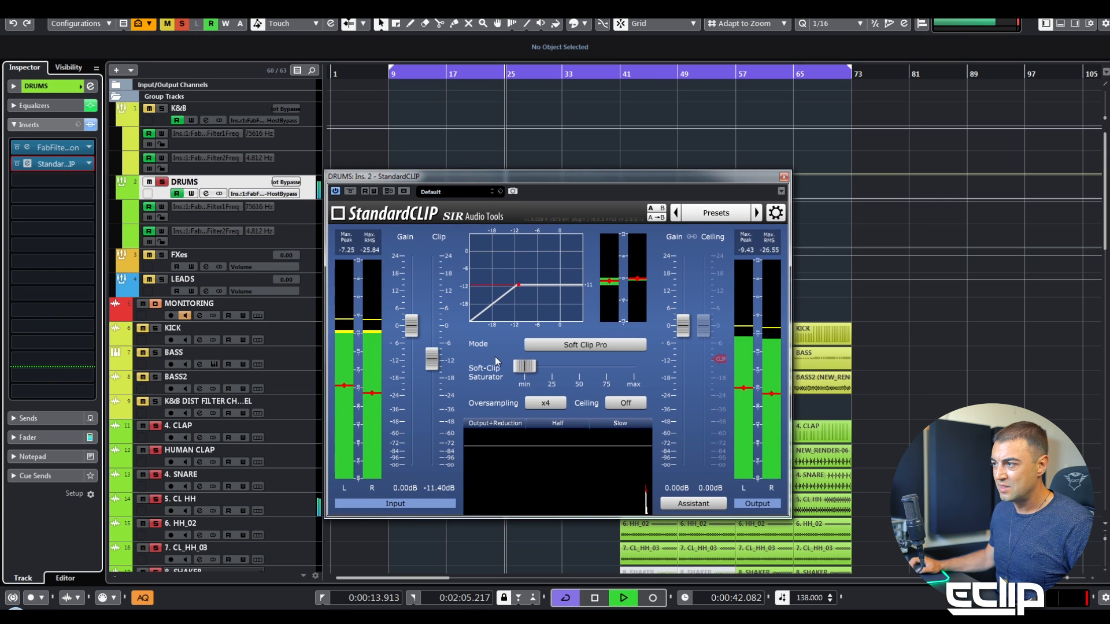
pyautogui.click(348, 192)
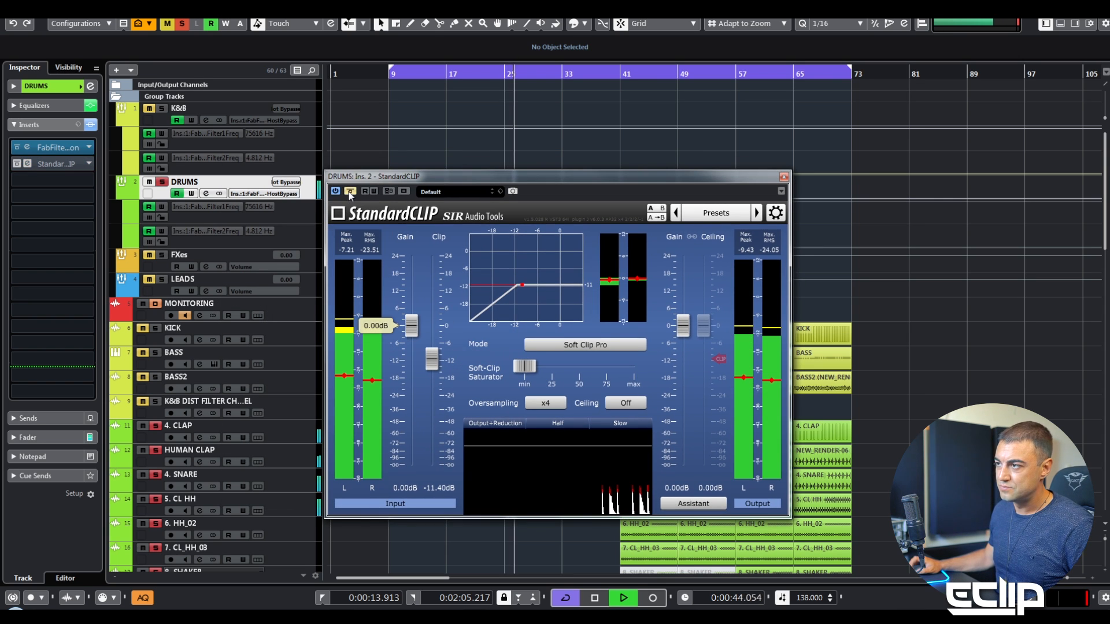
pyautogui.click(349, 191)
# Compare StandardCLIP bypassed and active from about bar 45, play from about bar 59, then stop and close the plug-in
pyautogui.click(647, 74)
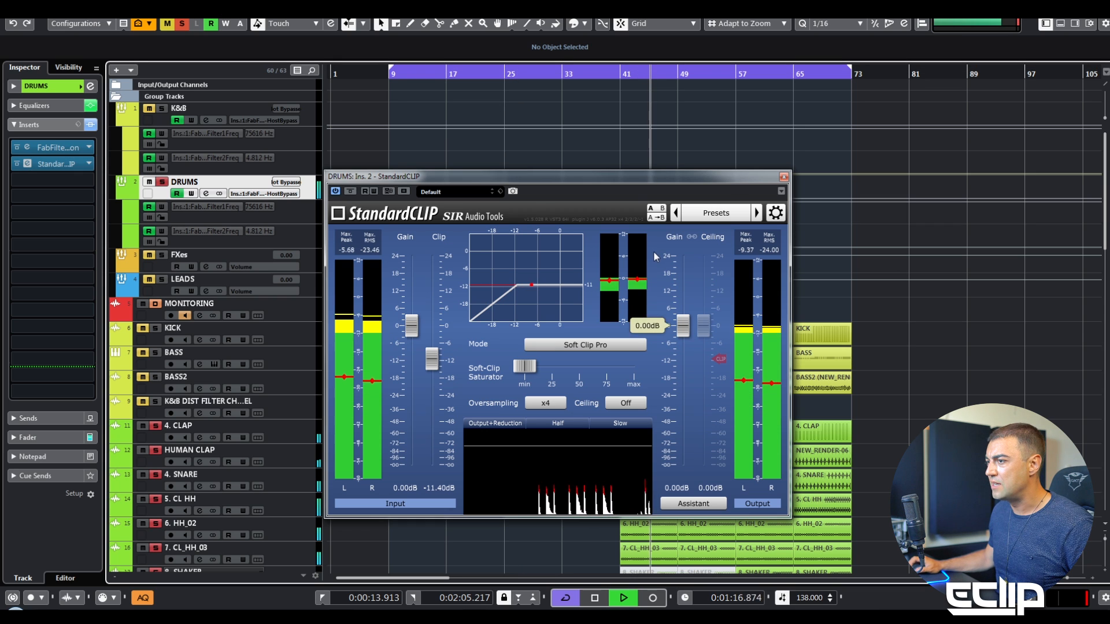
pyautogui.click(350, 191)
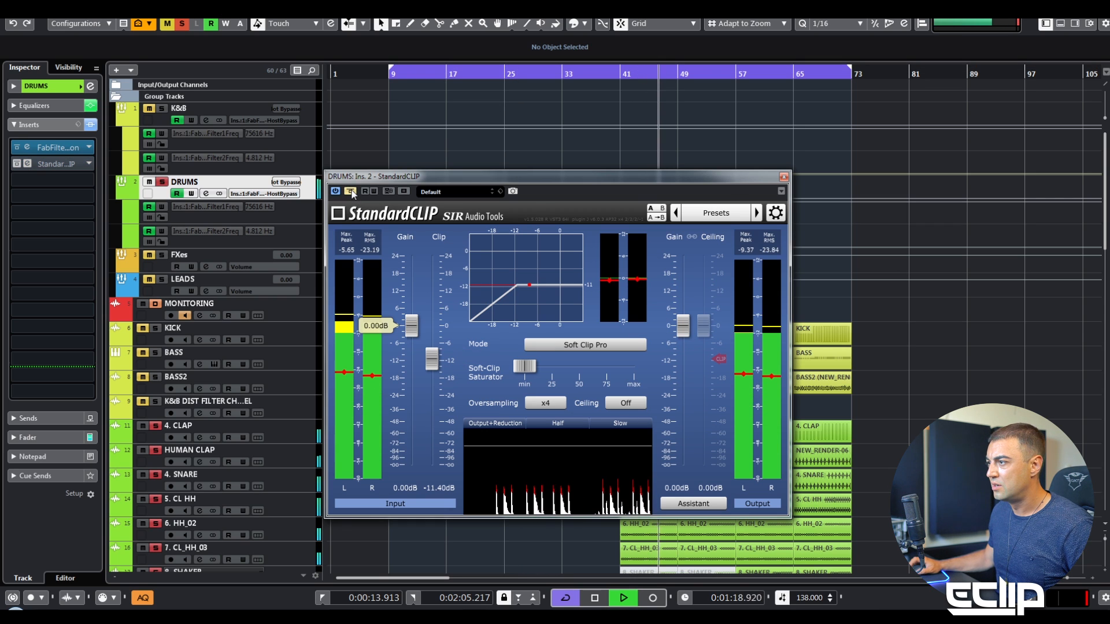
pyautogui.click(349, 192)
pyautogui.click(749, 73)
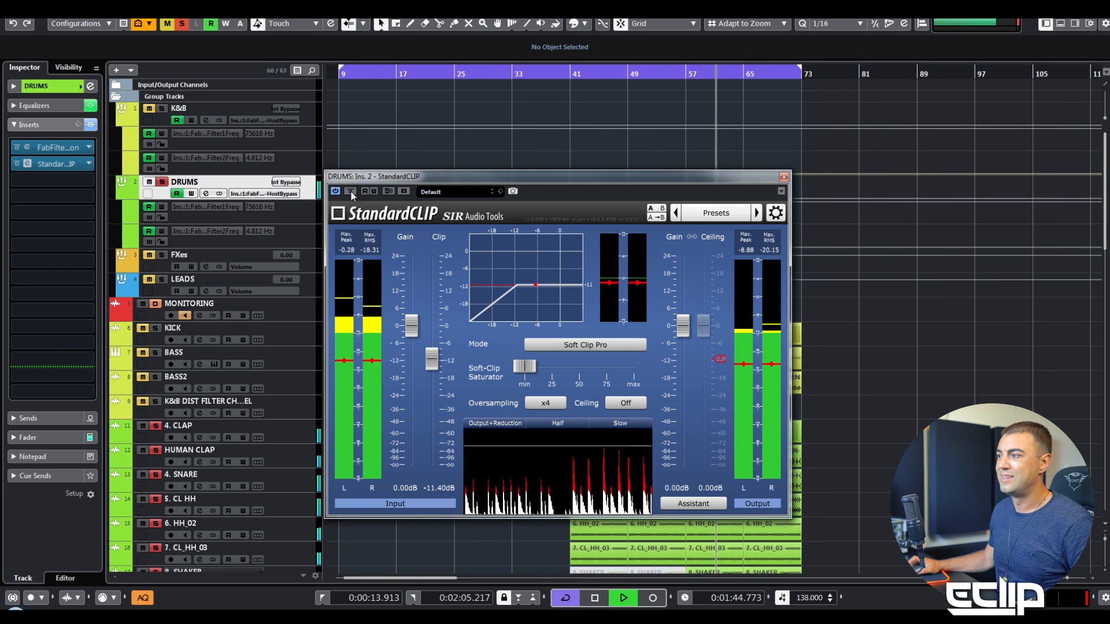
pyautogui.press('space')
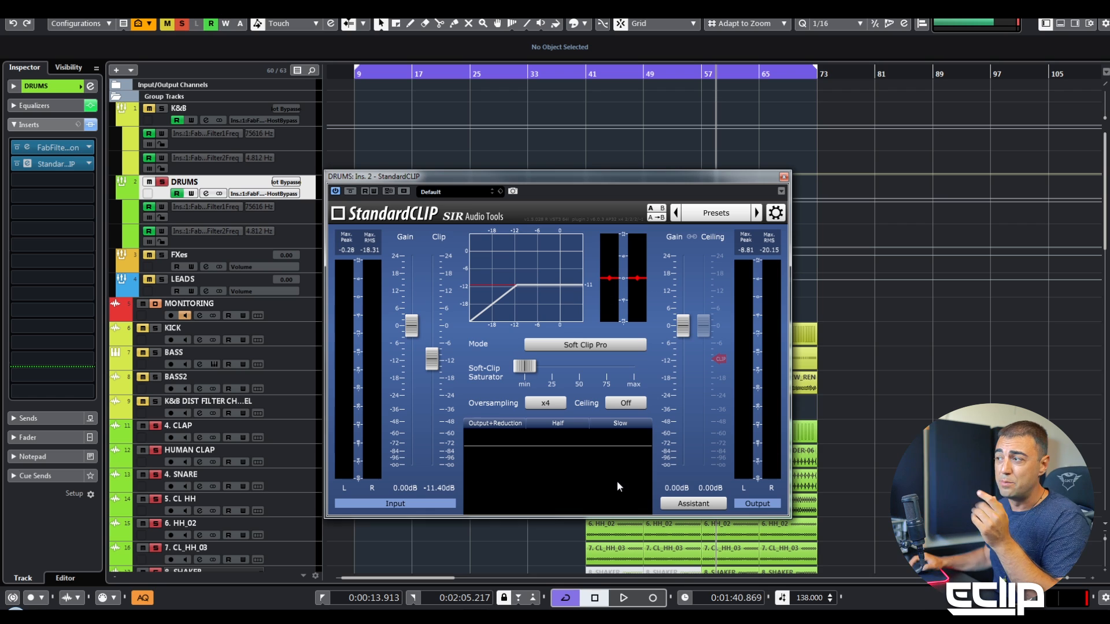
pyautogui.click(783, 176)
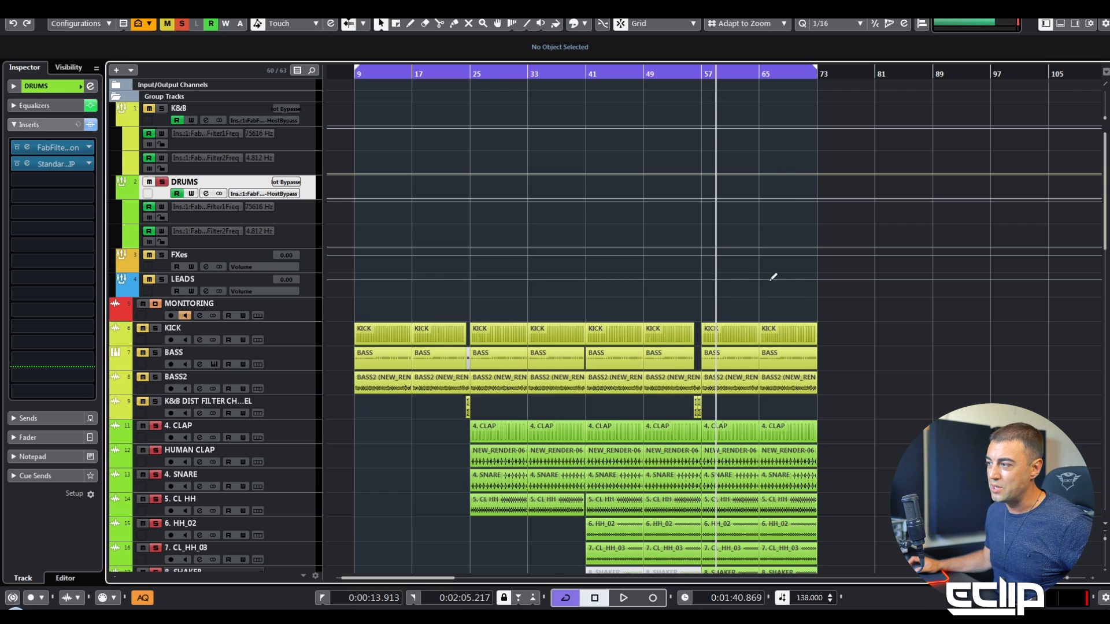
# Examine the individual drum tracks and their clips between about bars 56 and 72
pyautogui.scroll(-5, 731, 363)
pyautogui.scroll(5, 775, 259)
pyautogui.scroll(5, 457, 265)
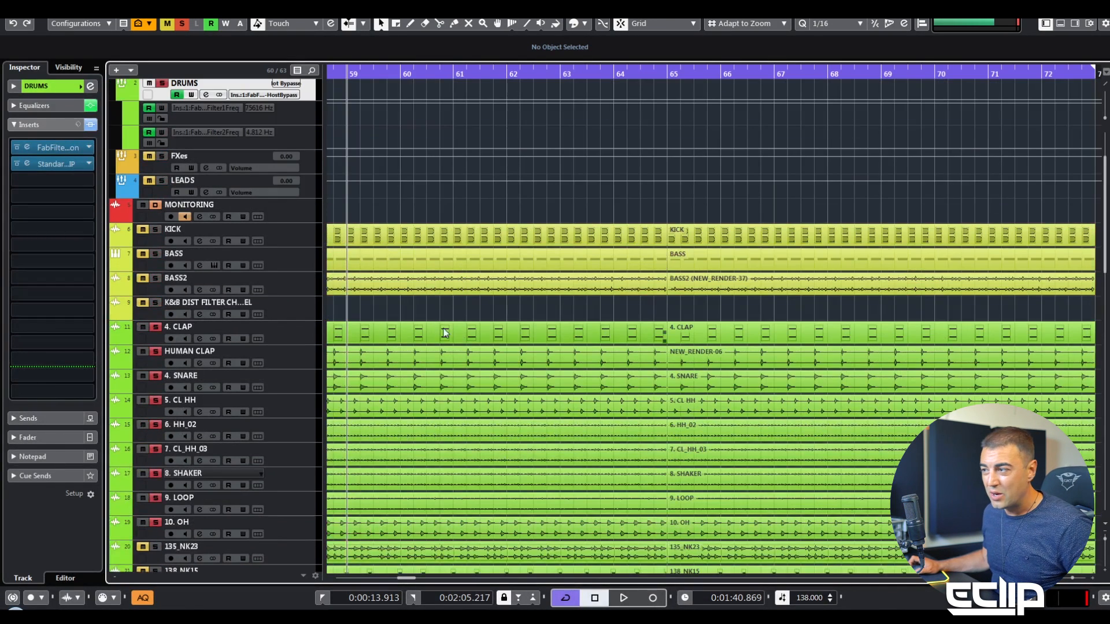
pyautogui.scroll(-2, 467, 447)
pyautogui.hscroll(-3, 497, 405)
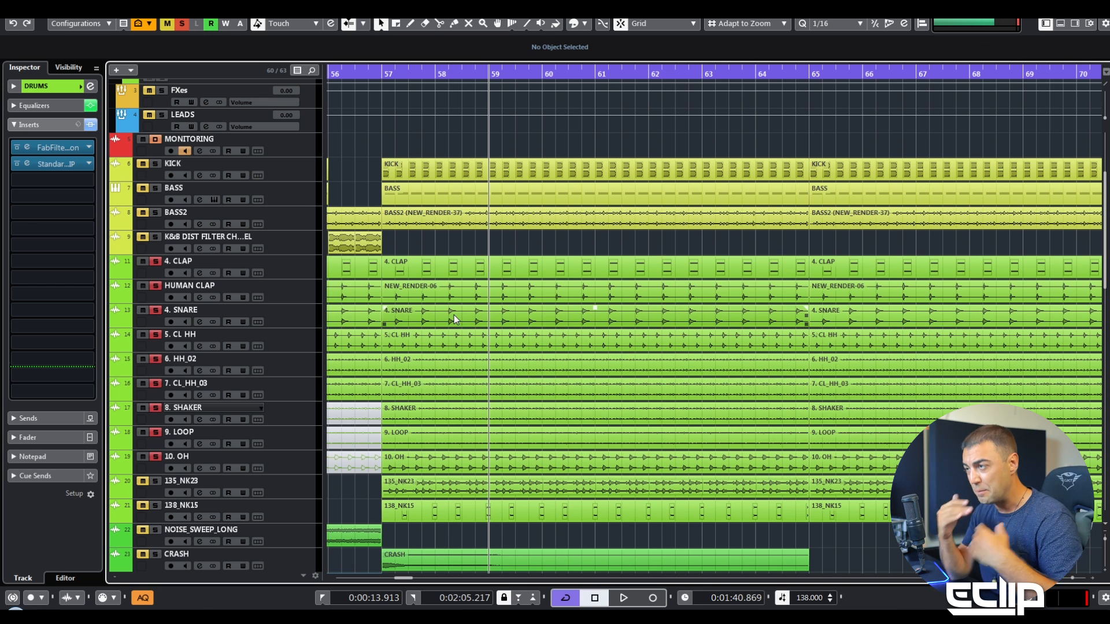
pyautogui.scroll(-2, 545, 282)
pyautogui.scroll(-3, 545, 283)
pyautogui.scroll(5, 259, 236)
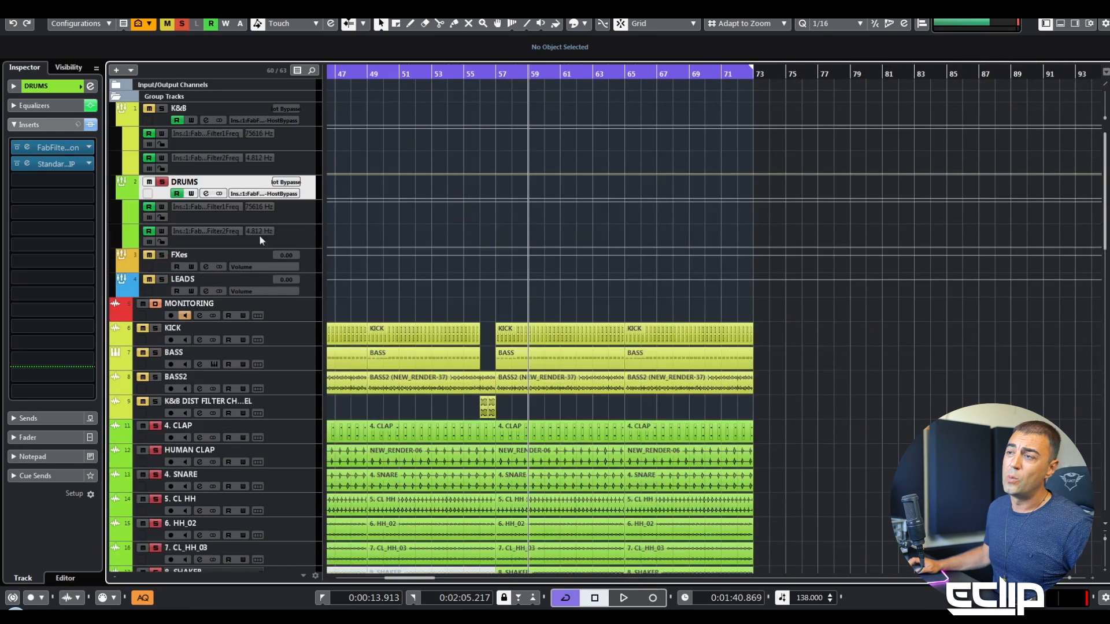
# Insert FabFilter Saturn after StandardCLIP on the DRUMS group and set its distortion style to Broken Tube
pyautogui.doubleClick(27, 164)
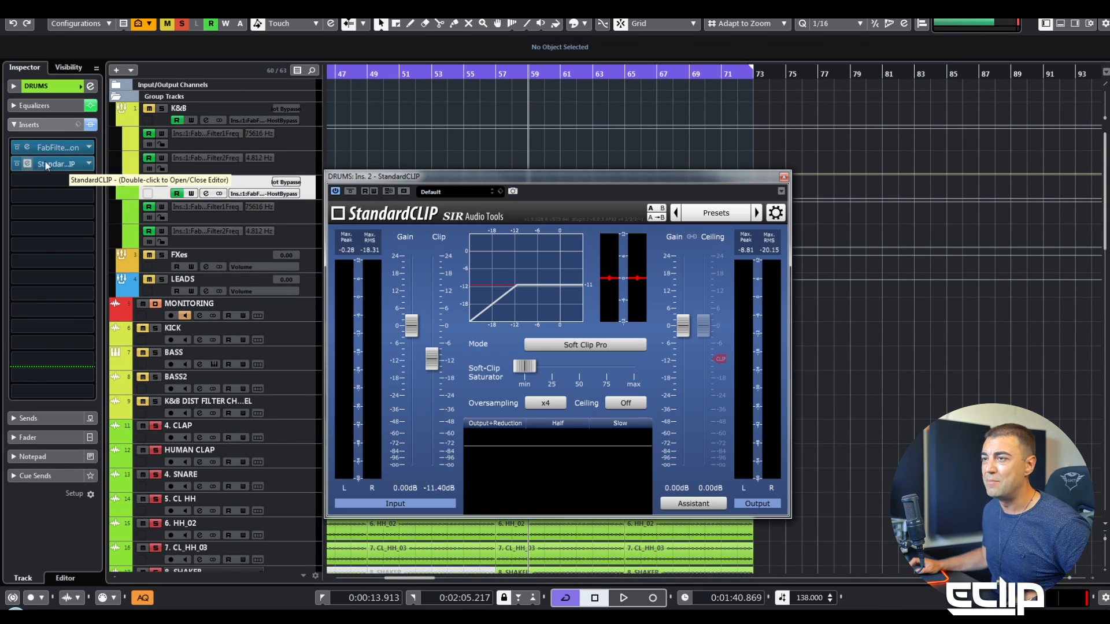
pyautogui.doubleClick(33, 164)
pyautogui.click(40, 179)
pyautogui.write('s')
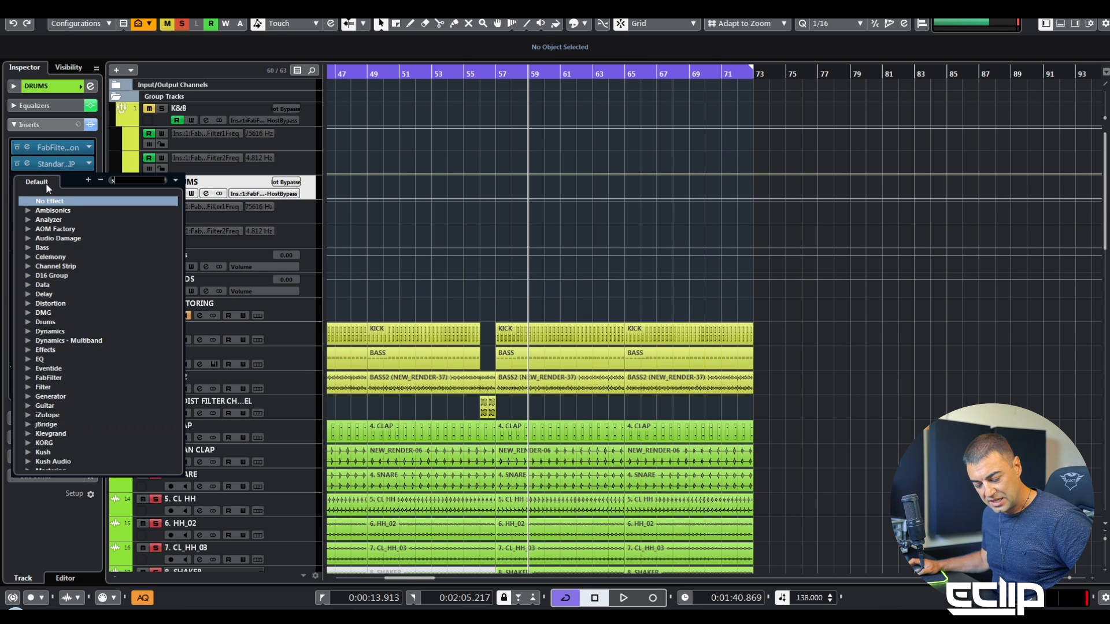
pyautogui.write('at')
pyautogui.click(96, 220)
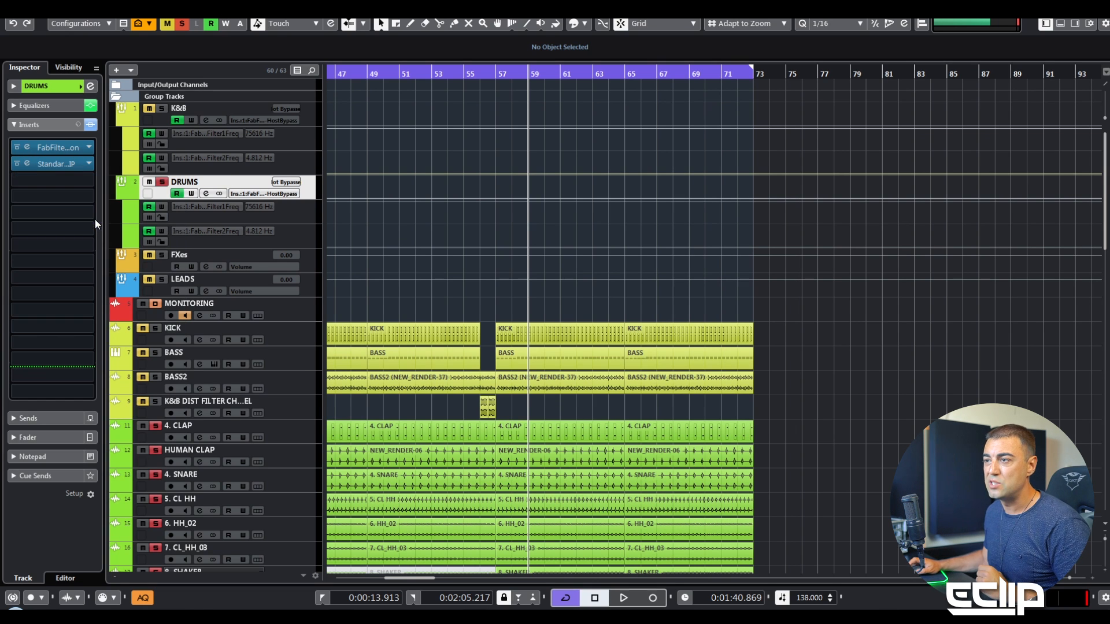
pyautogui.click(660, 236)
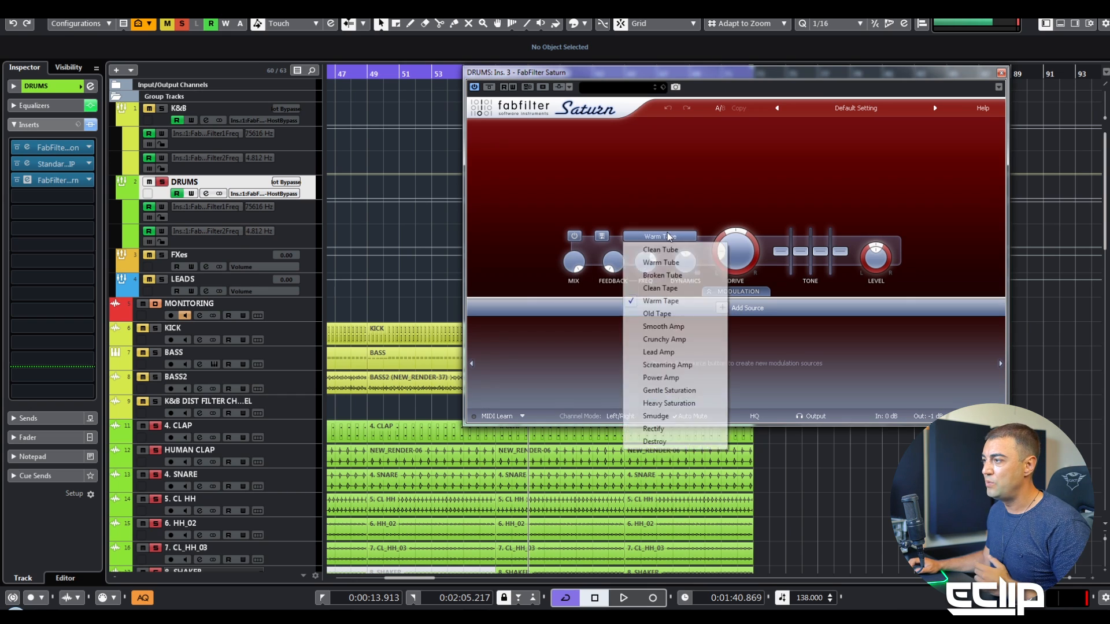
pyautogui.click(661, 276)
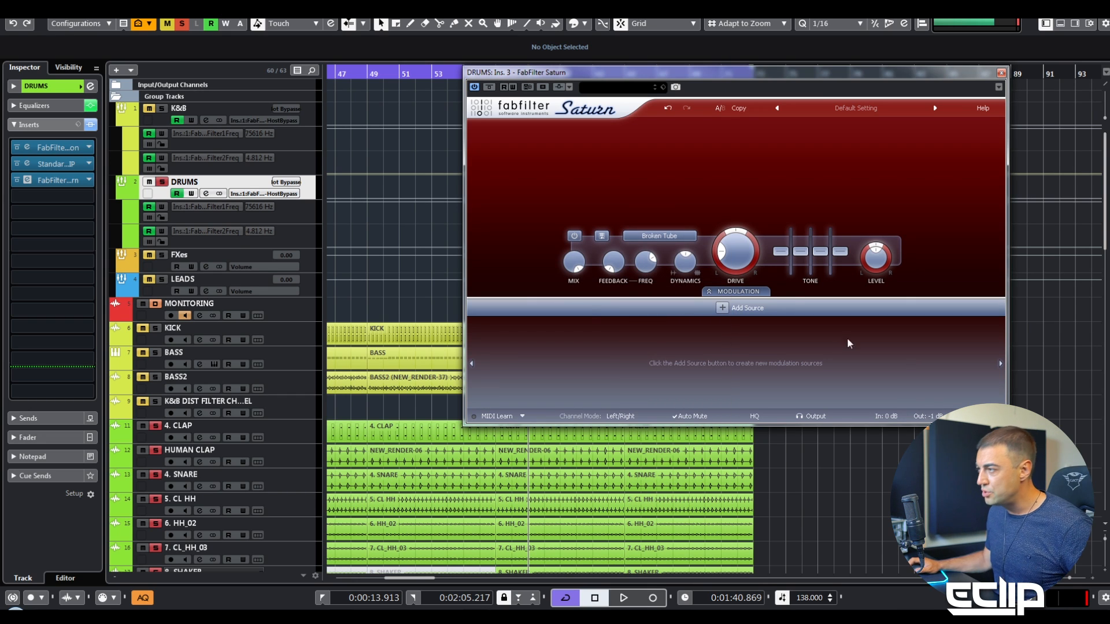
# Audition the drums through FabFilter Saturn, then remove Saturn from the DRUMS group and unsolo the group
pyautogui.press('space')
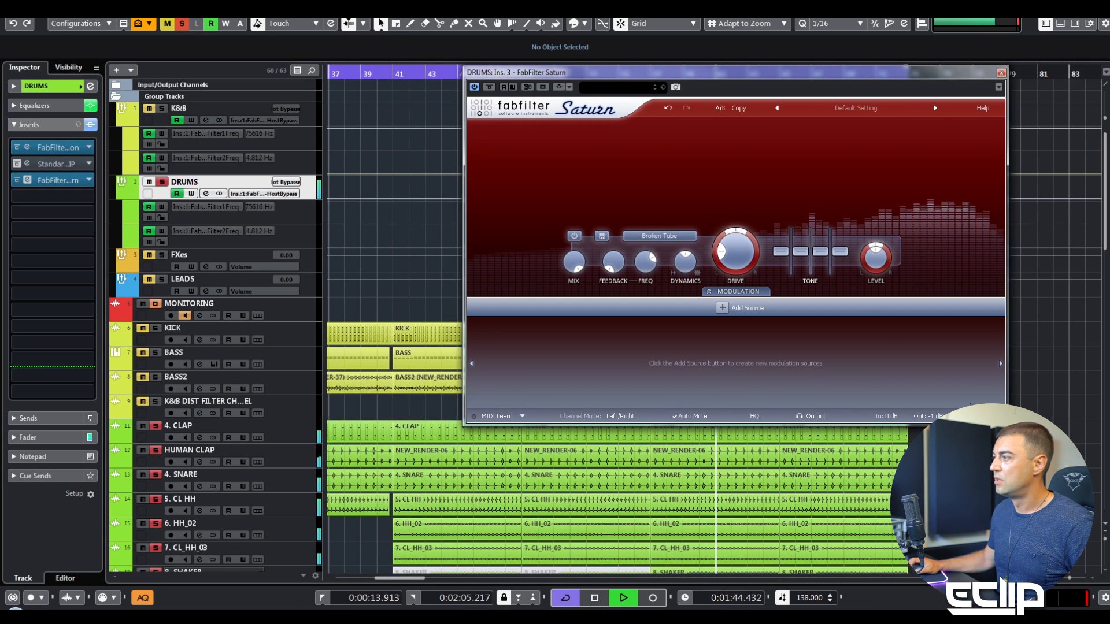
pyautogui.press('space')
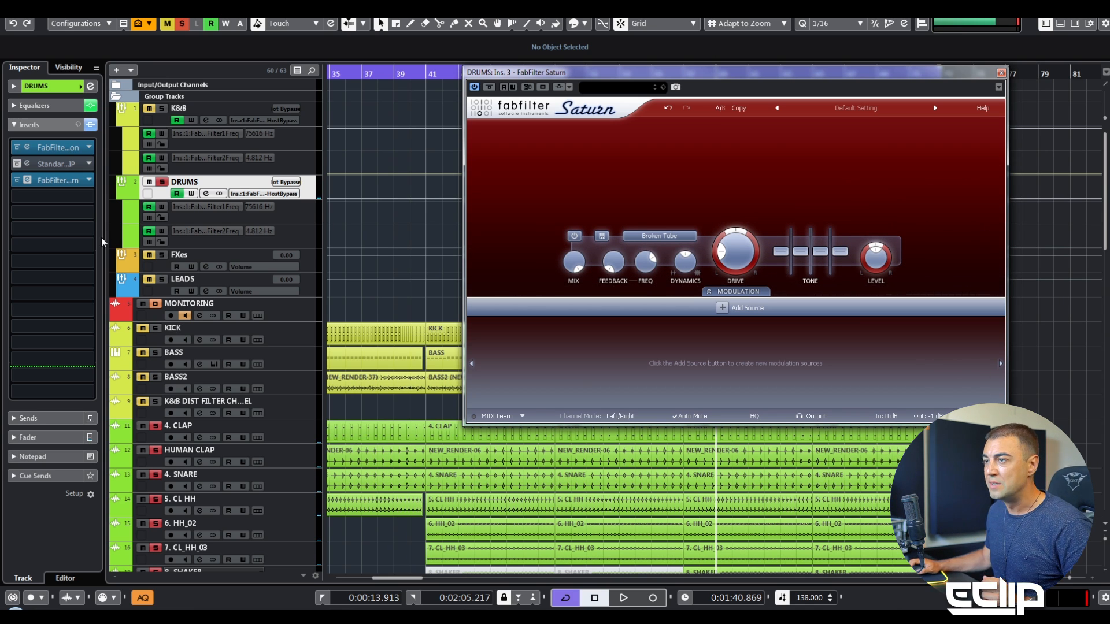
pyautogui.moveTo(80, 180); pyautogui.dragTo(409, 229)
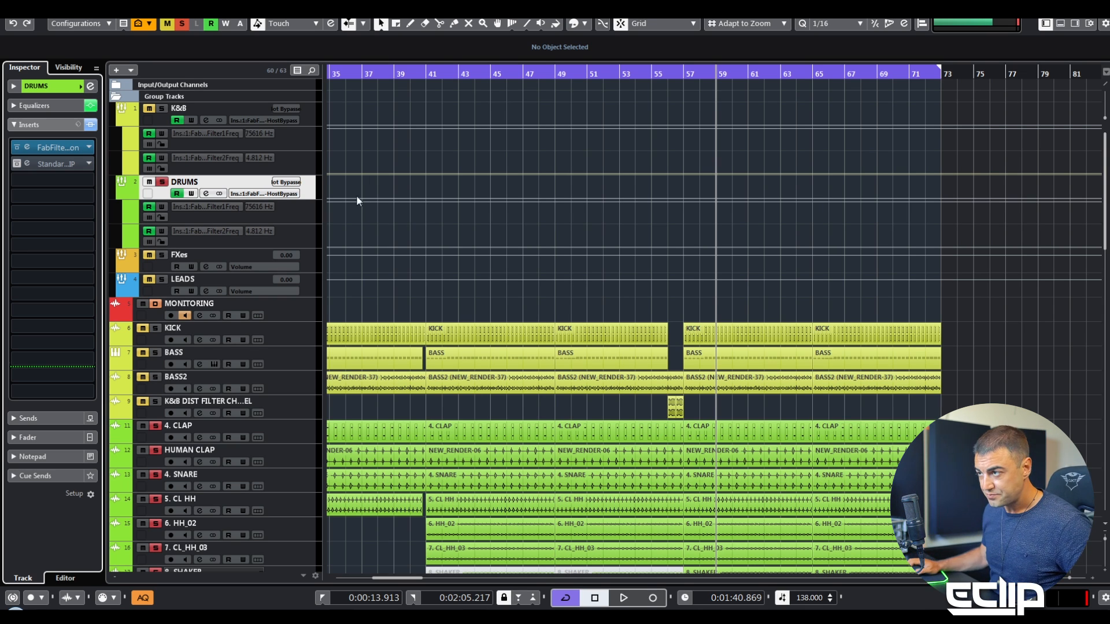
pyautogui.press('s')
# Insert FabFilter Pro-Q 3 in the first insert slot of the FXes group
pyautogui.click(182, 255)
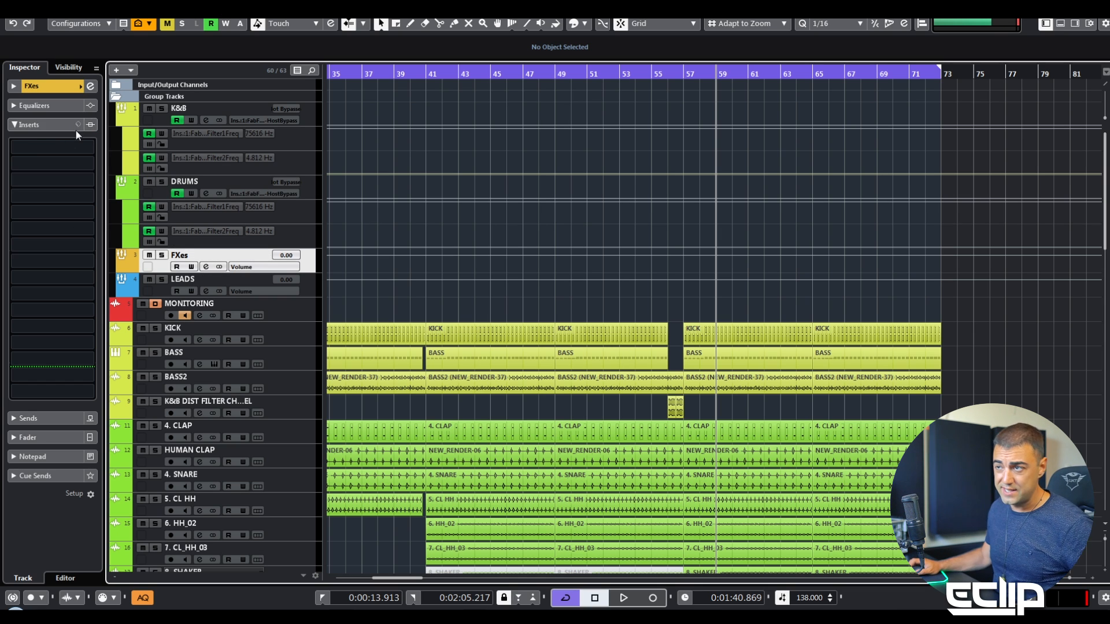
pyautogui.click(70, 151)
pyautogui.write('fab')
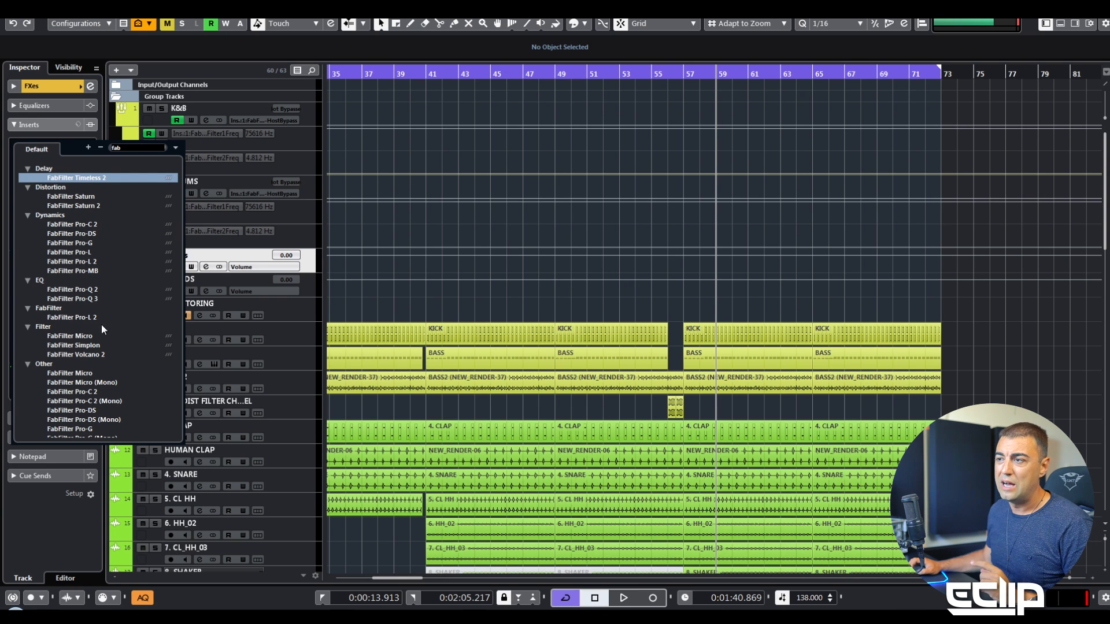
pyautogui.scroll(-2, 140, 297)
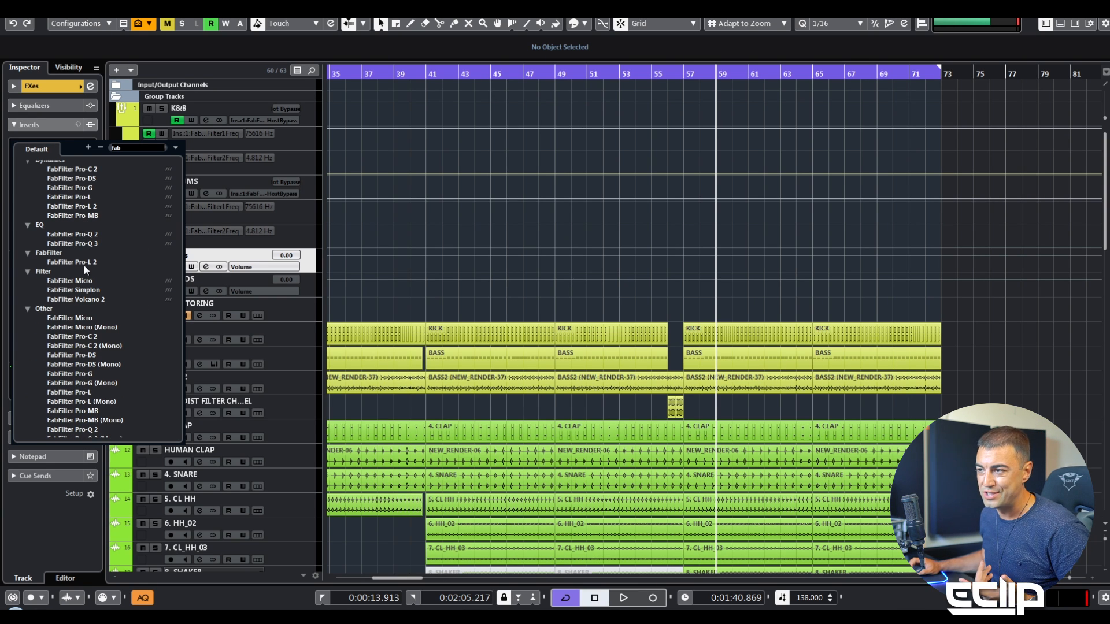
pyautogui.click(92, 245)
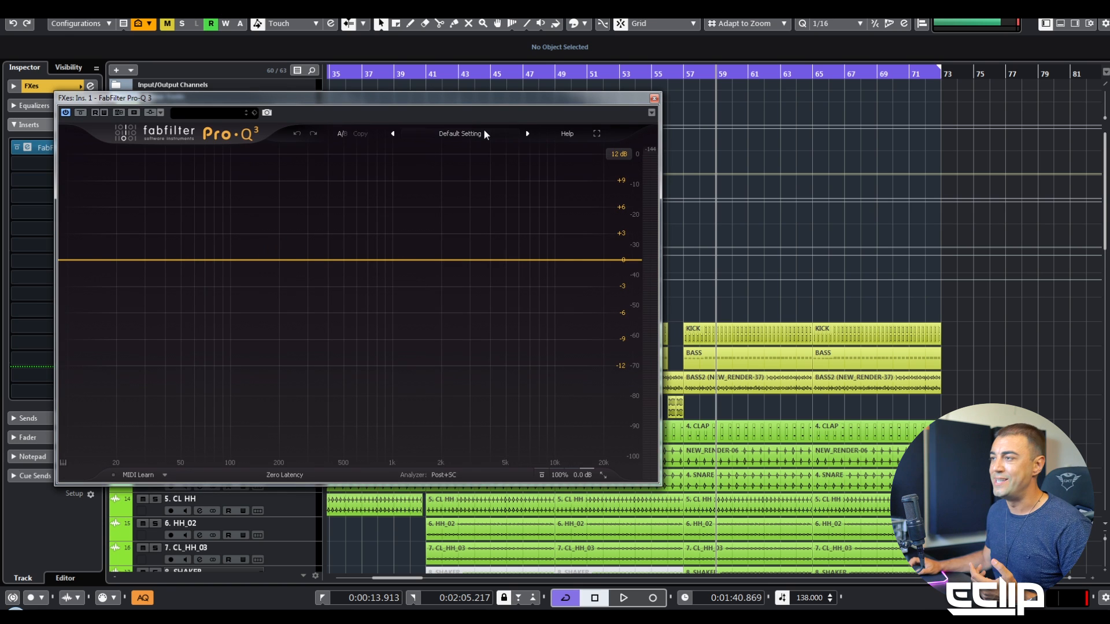
# Load the Cut Low Side preset in Pro-Q 3, raise the low cut to about 180 Hz, and play it back
pyautogui.click(484, 134)
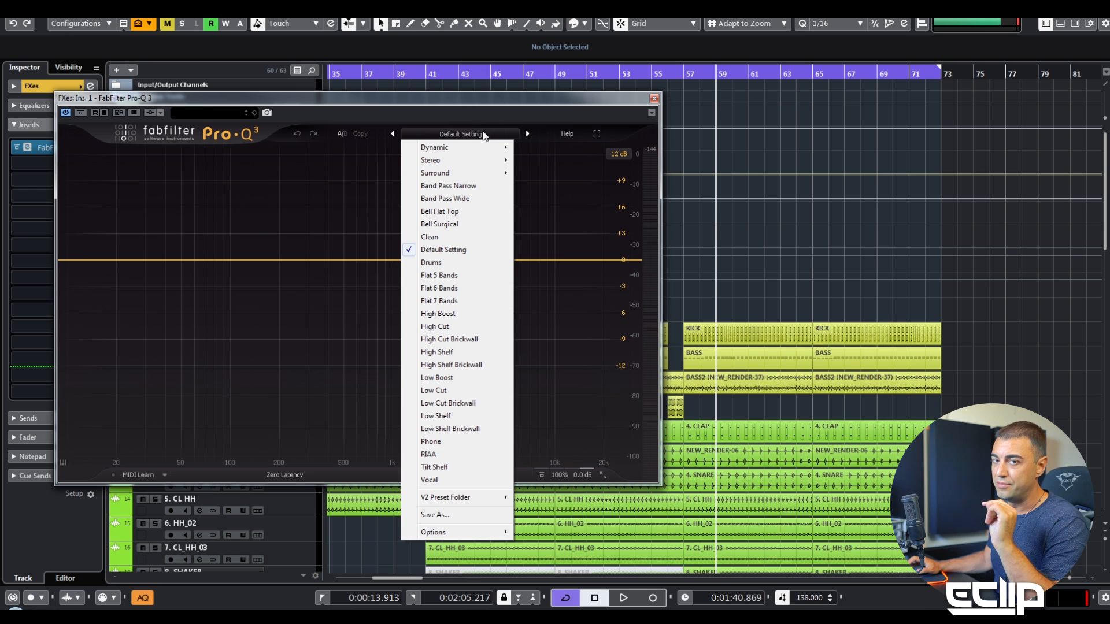
pyautogui.moveTo(463, 160)
pyautogui.click(546, 172)
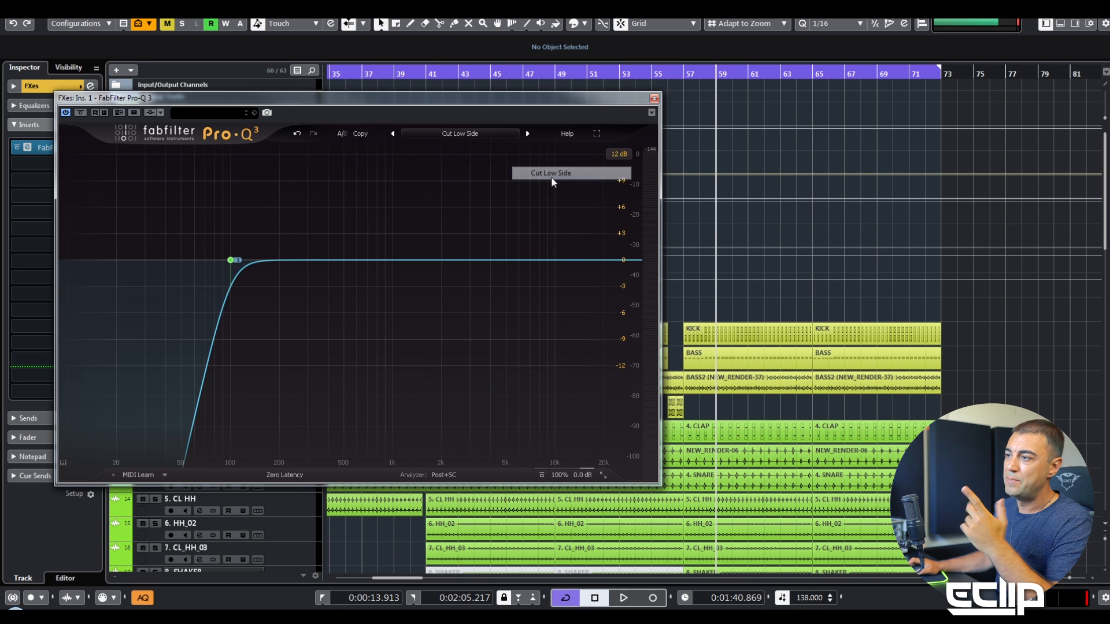
pyautogui.moveTo(231, 264)
pyautogui.moveTo(231, 263); pyautogui.dragTo(271, 264)
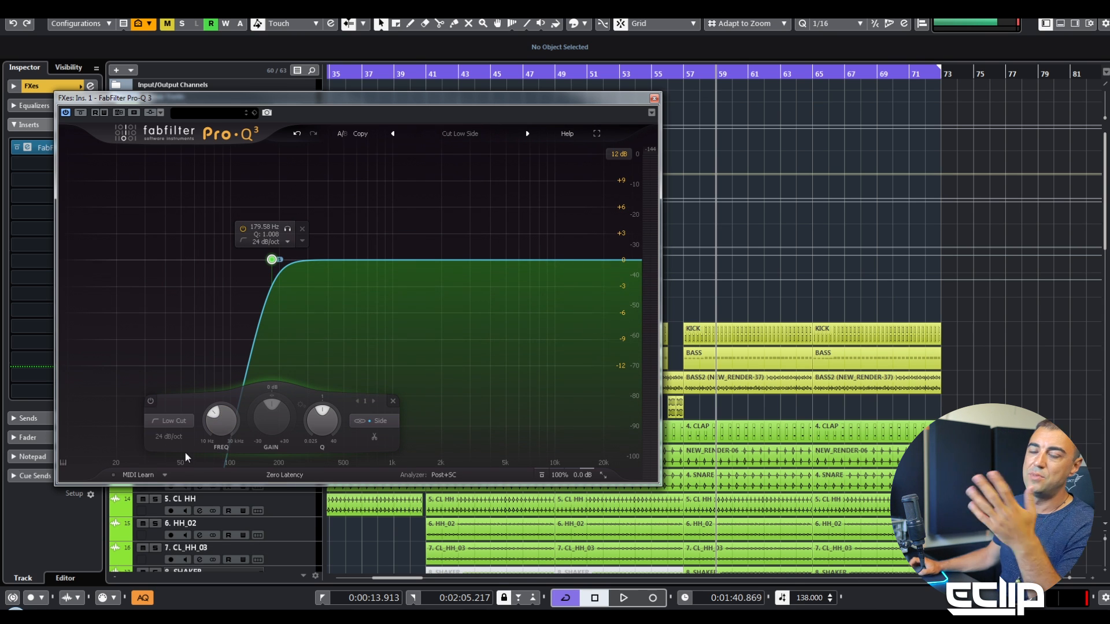
pyautogui.press('space')
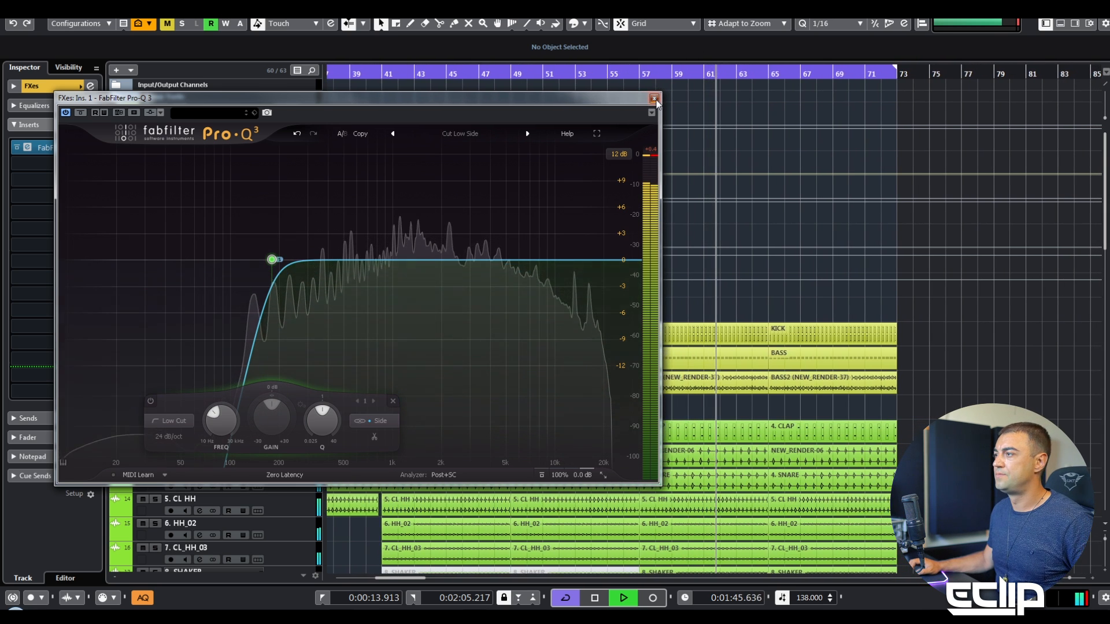
# Close Pro-Q 3, stop playback, and remove the plug-in from the FXes group
pyautogui.click(654, 99)
pyautogui.press('g')
pyautogui.press('g')
pyautogui.scroll(-4, 616, 316)
pyautogui.scroll(3, 786, 213)
pyautogui.press('space')
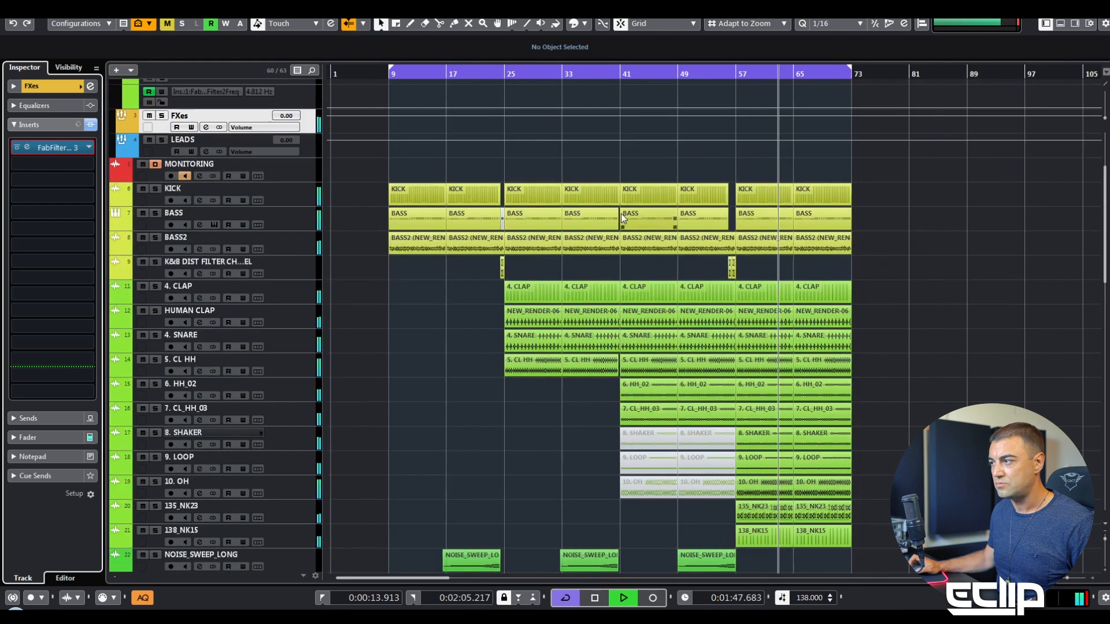
pyautogui.moveTo(64, 148); pyautogui.dragTo(422, 257)
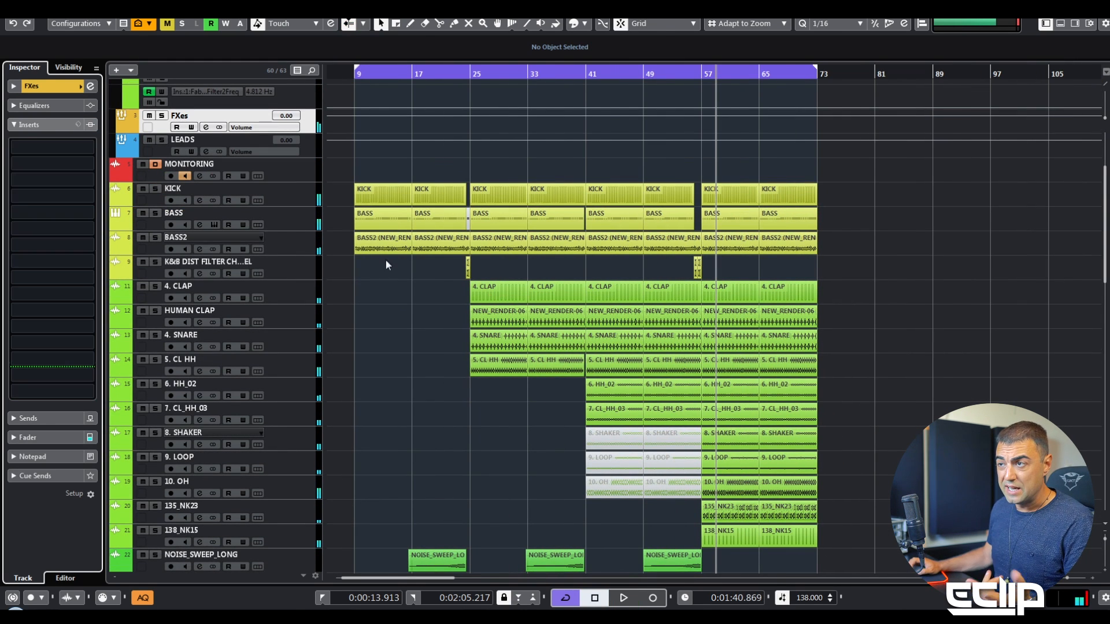
# Insert FabFilter Pro-C 2 on the FXes group and make its attack faster
pyautogui.click(32, 147)
pyautogui.click(404, 396)
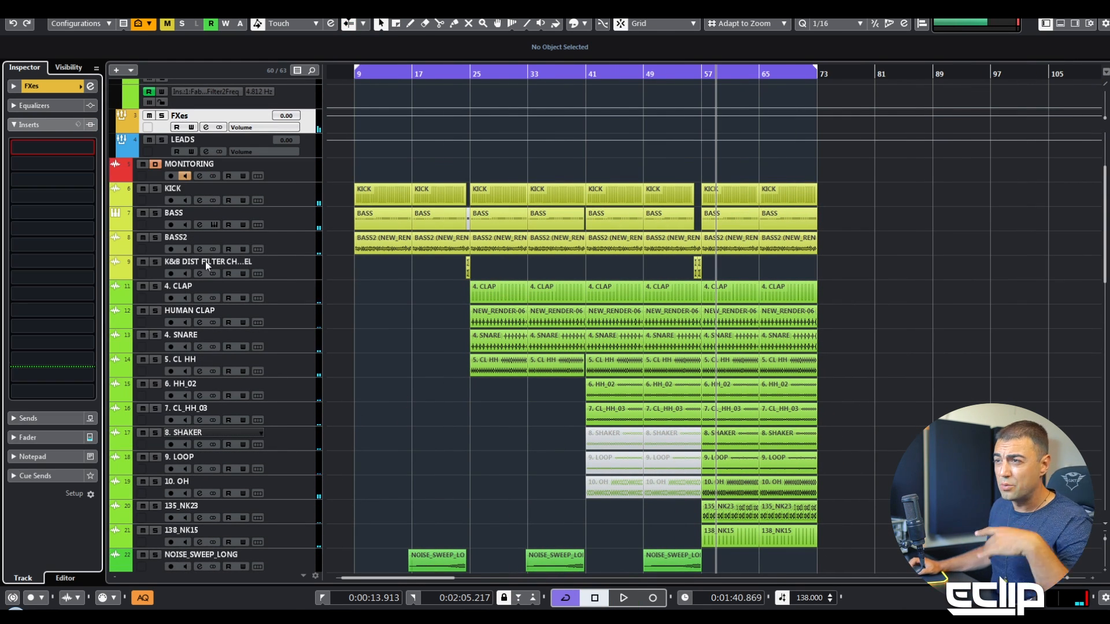
pyautogui.click(57, 146)
pyautogui.write('fab')
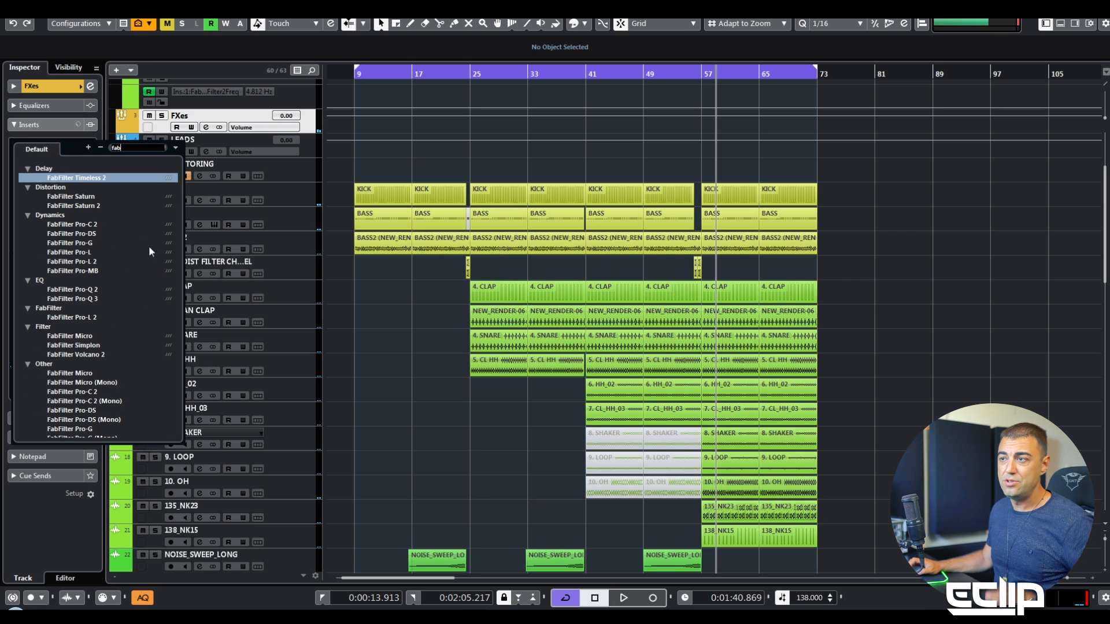
pyautogui.click(88, 225)
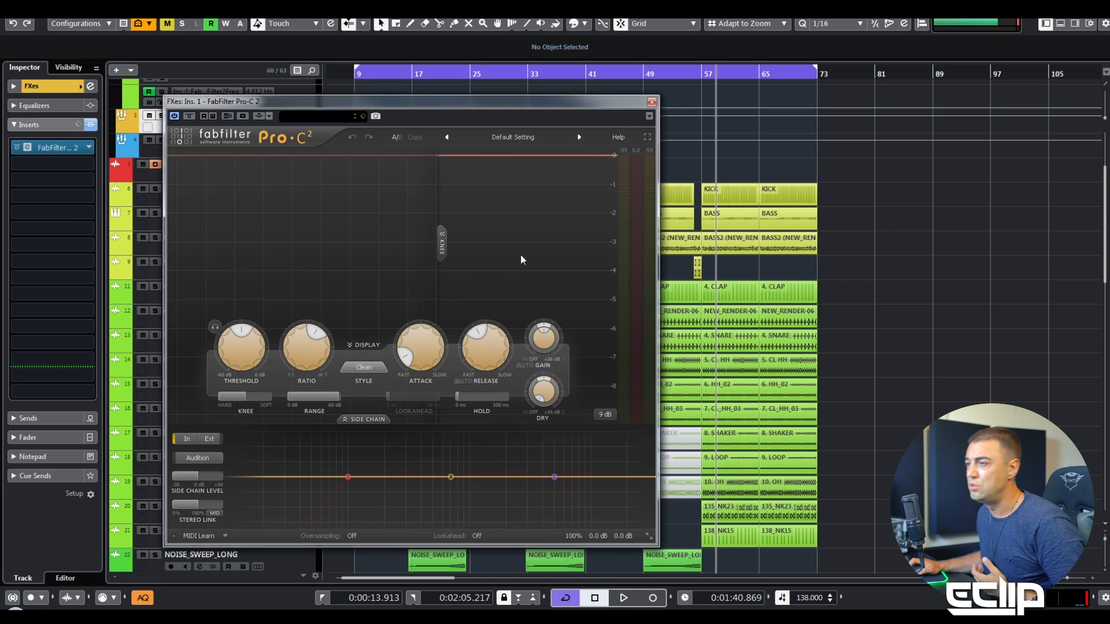
pyautogui.moveTo(433, 342); pyautogui.dragTo(428, 349)
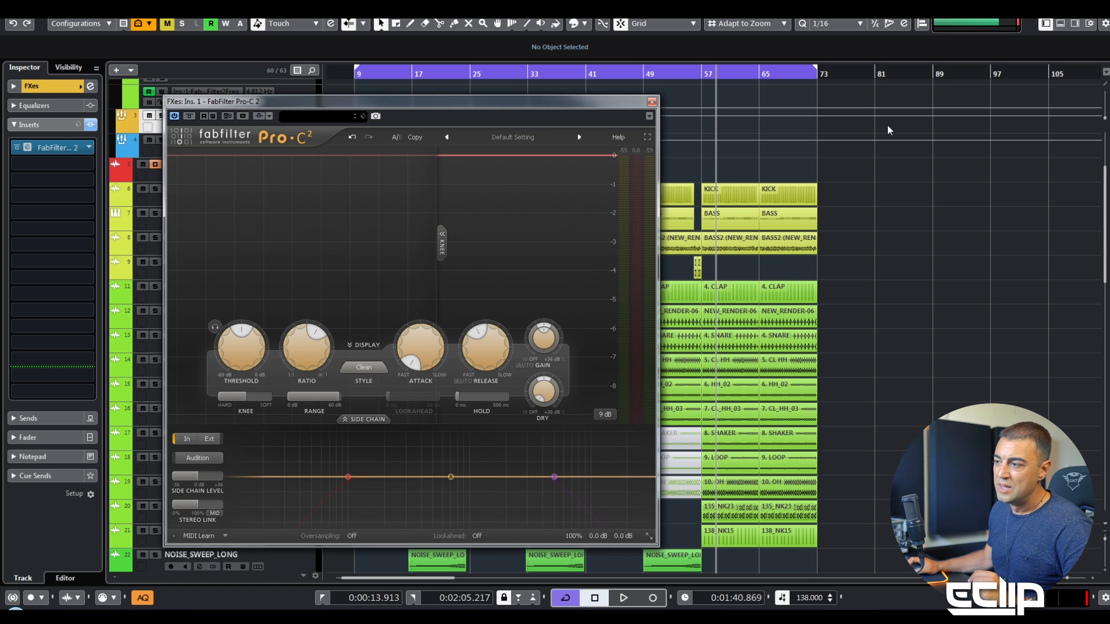
pyautogui.moveTo(345, 478)
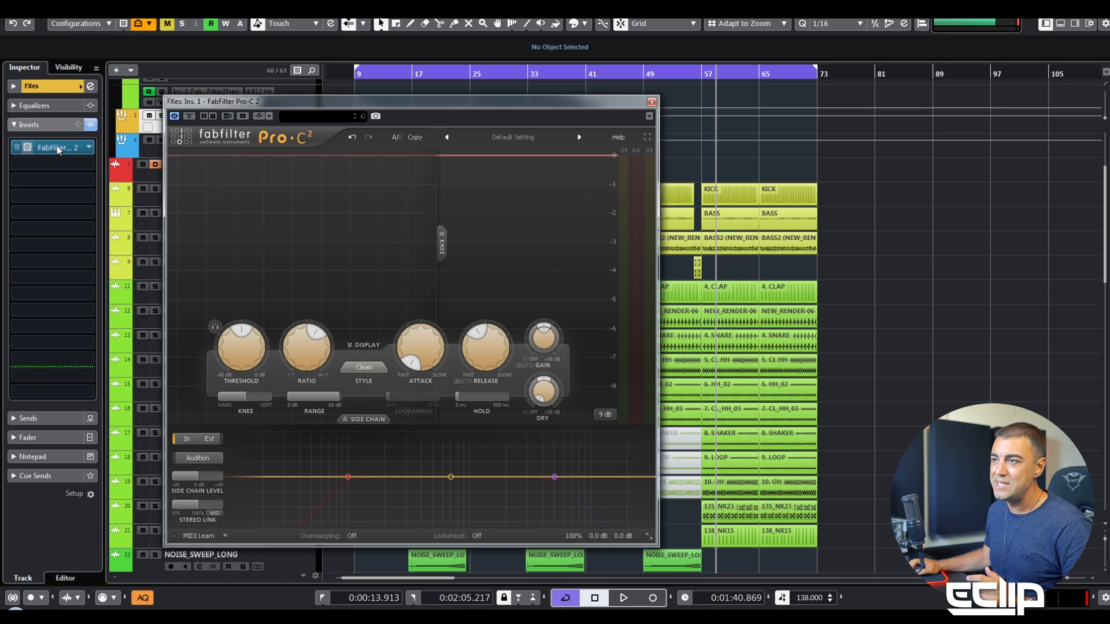
# Replace Pro-C 2 with The Glue 64 on the FXes group
pyautogui.moveTo(56, 148); pyautogui.dragTo(407, 55)
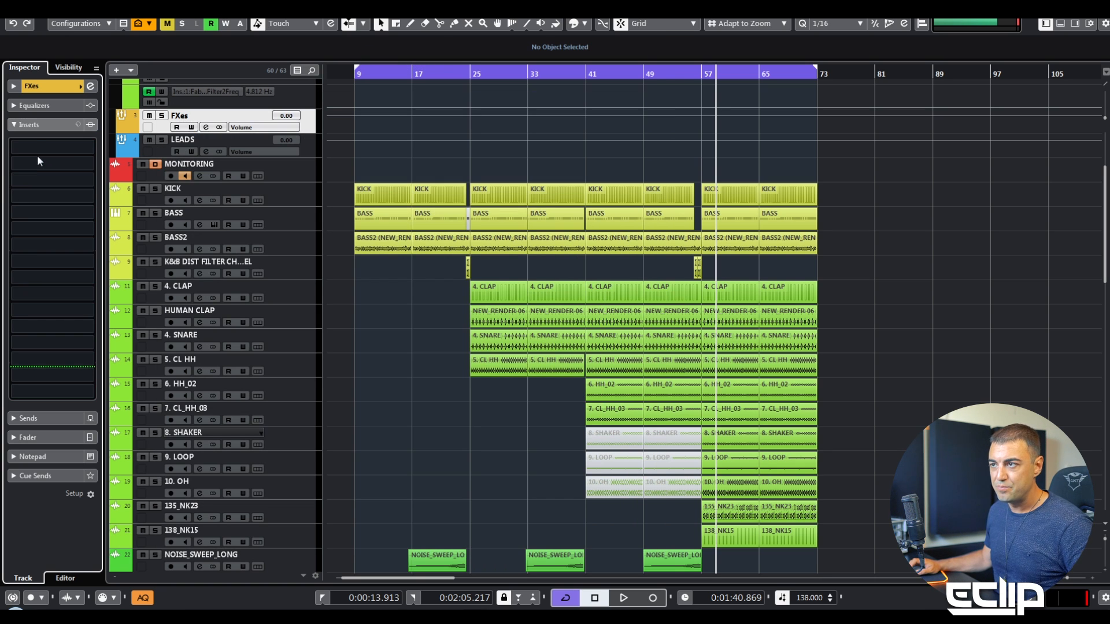
pyautogui.click(49, 148)
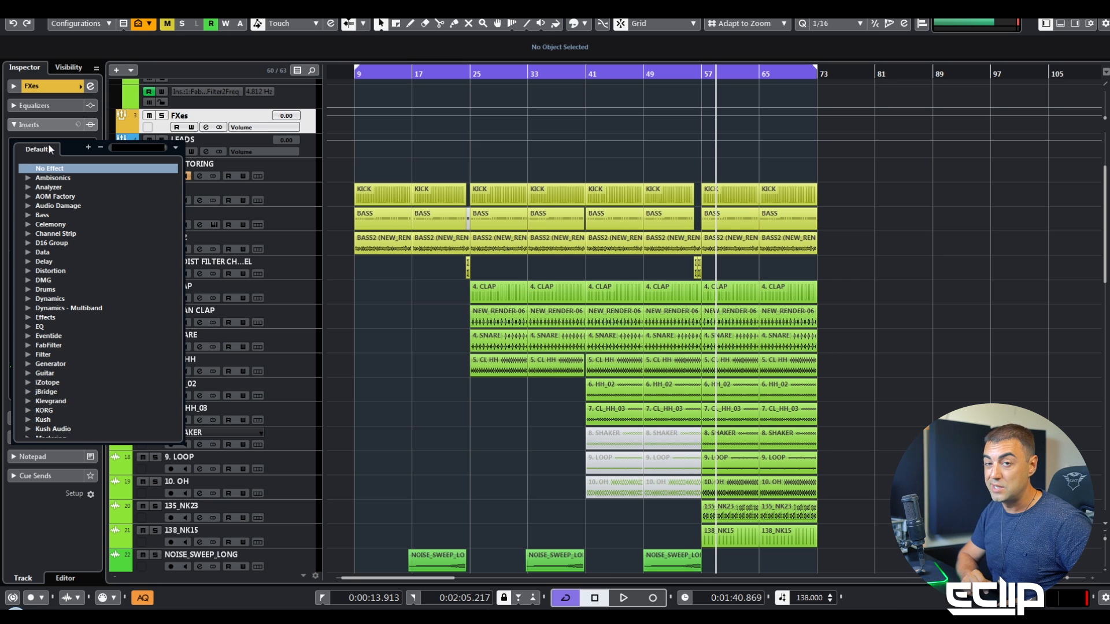
pyautogui.write('glu')
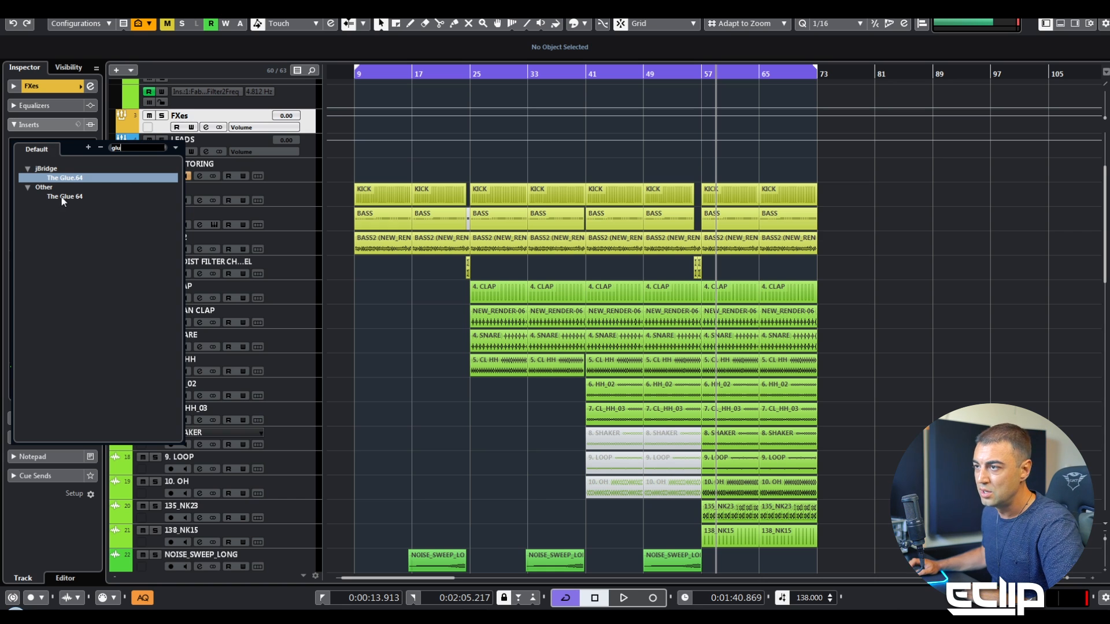
pyautogui.click(64, 198)
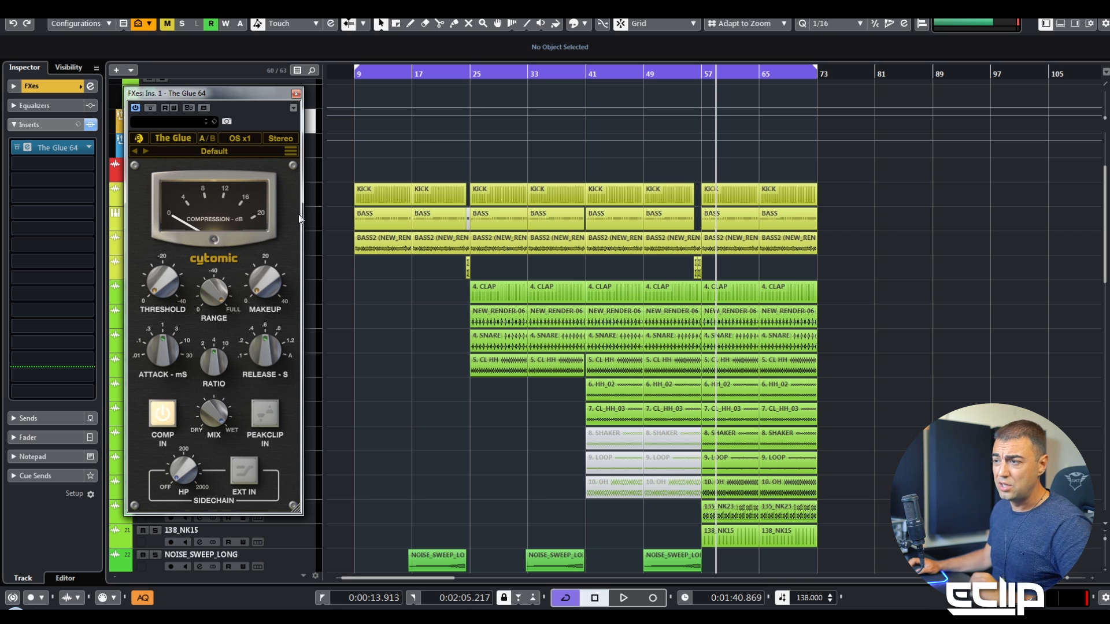
# Move The Glue's window off the track list, then remove the plug-in from the FXes group
pyautogui.moveTo(223, 96); pyautogui.dragTo(410, 130)
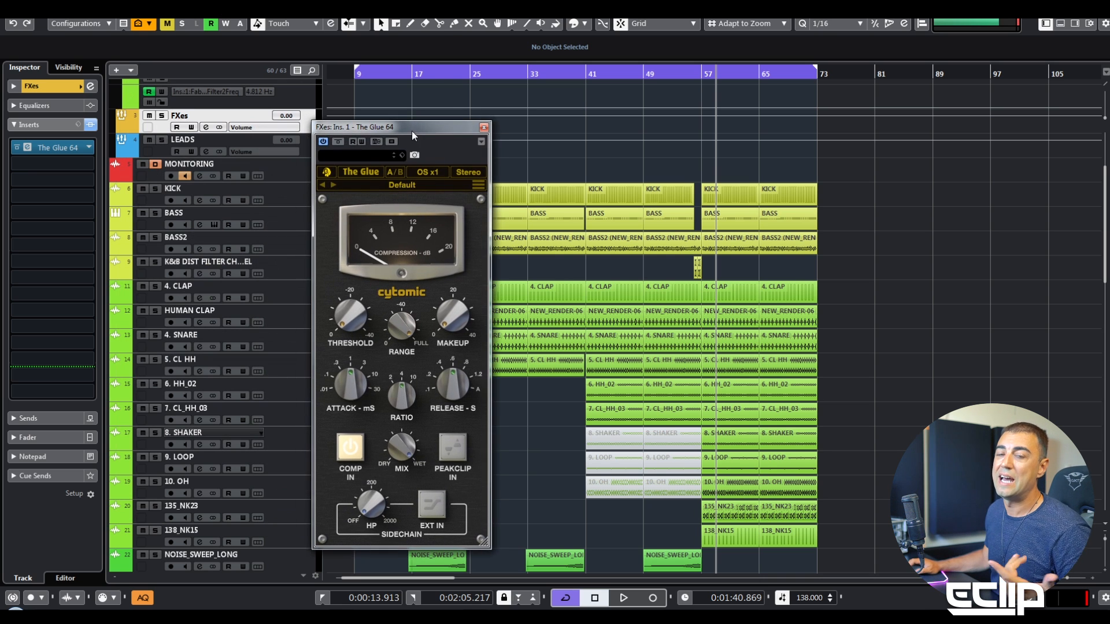
pyautogui.scroll(3, 213, 123)
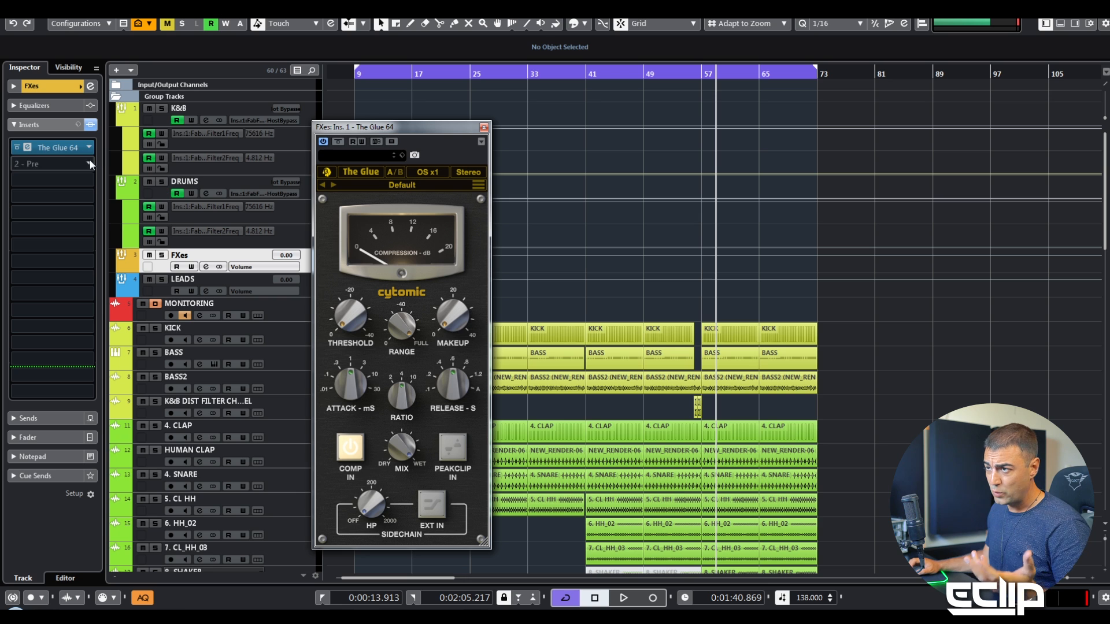
pyautogui.moveTo(69, 149); pyautogui.dragTo(664, 176)
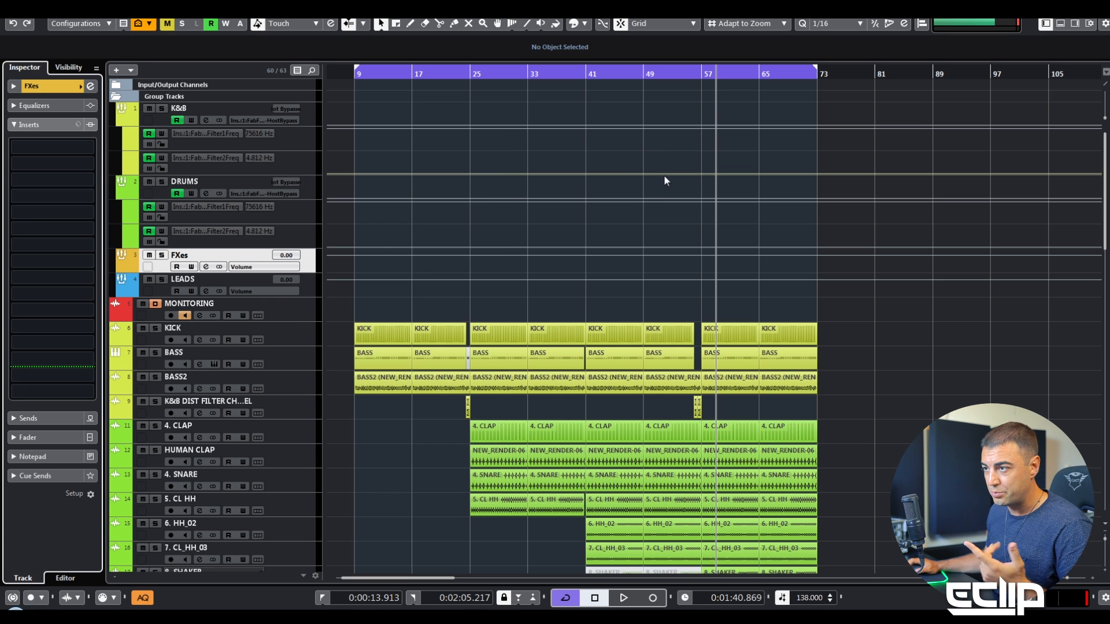
# Insert FabFilter Pro-C 2 in the first insert slot of the LEADS group
pyautogui.scroll(-4, 404, 318)
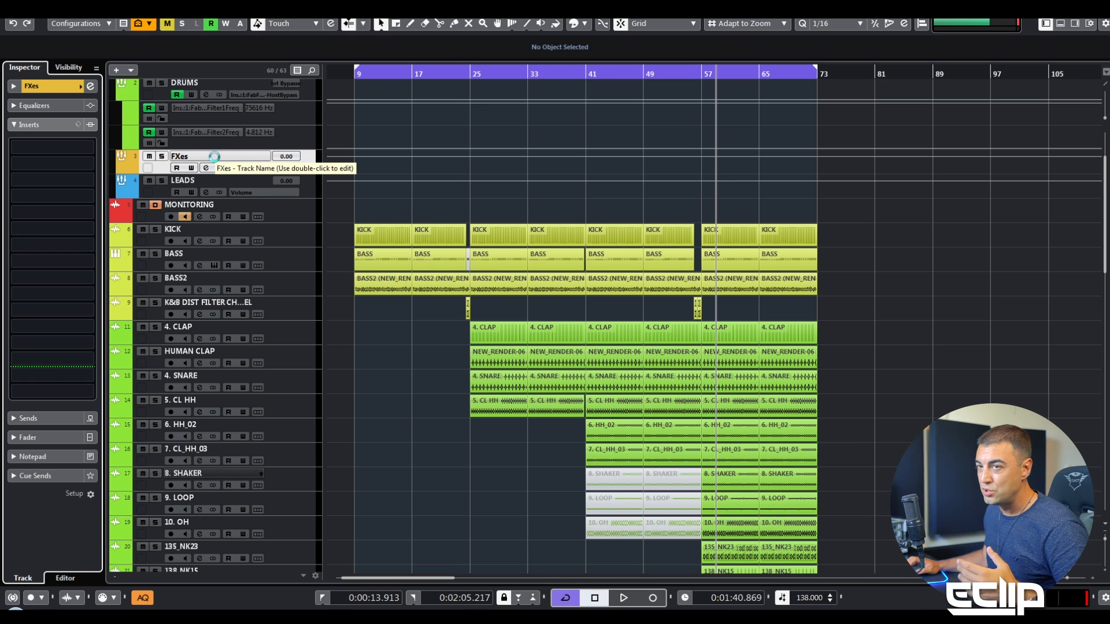
pyautogui.click(206, 182)
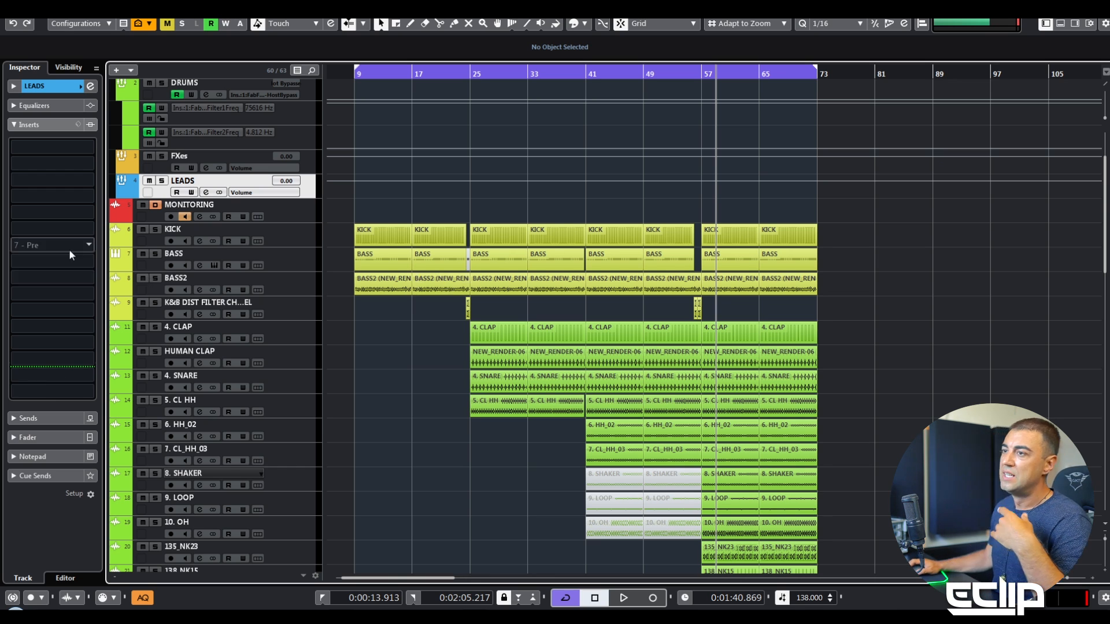
pyautogui.click(63, 155)
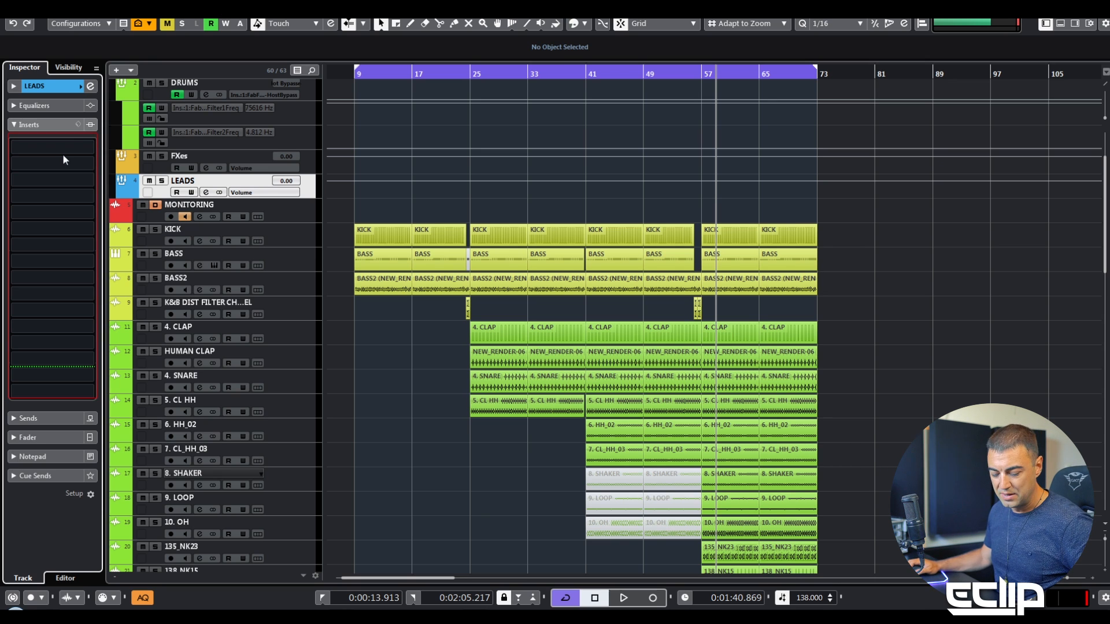
pyautogui.click(63, 146)
pyautogui.write('fa')
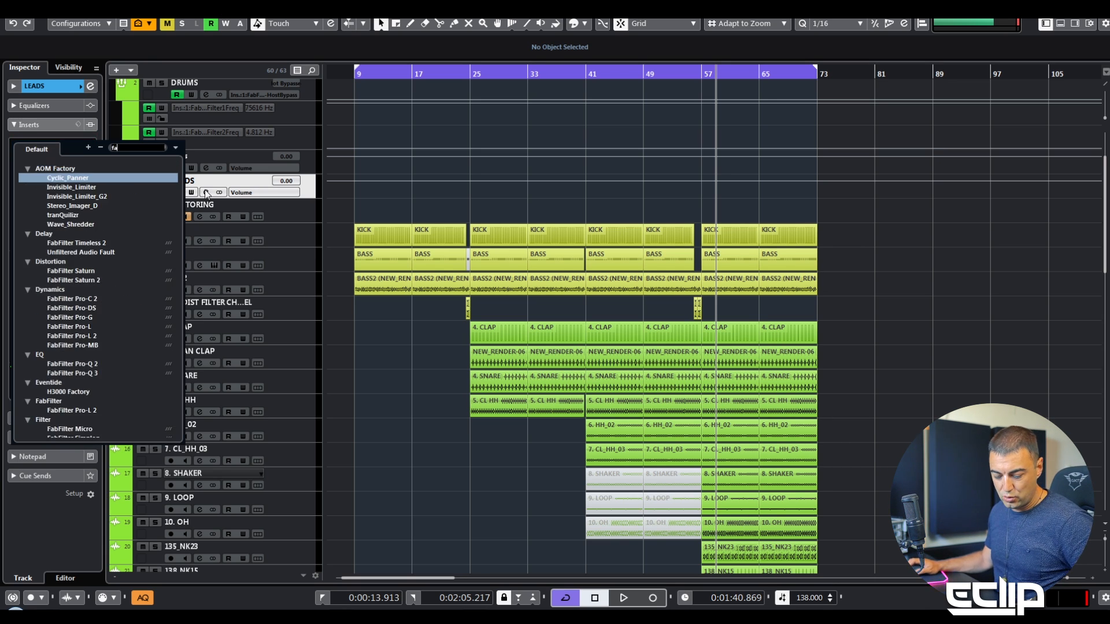
pyautogui.write('b')
pyautogui.click(88, 223)
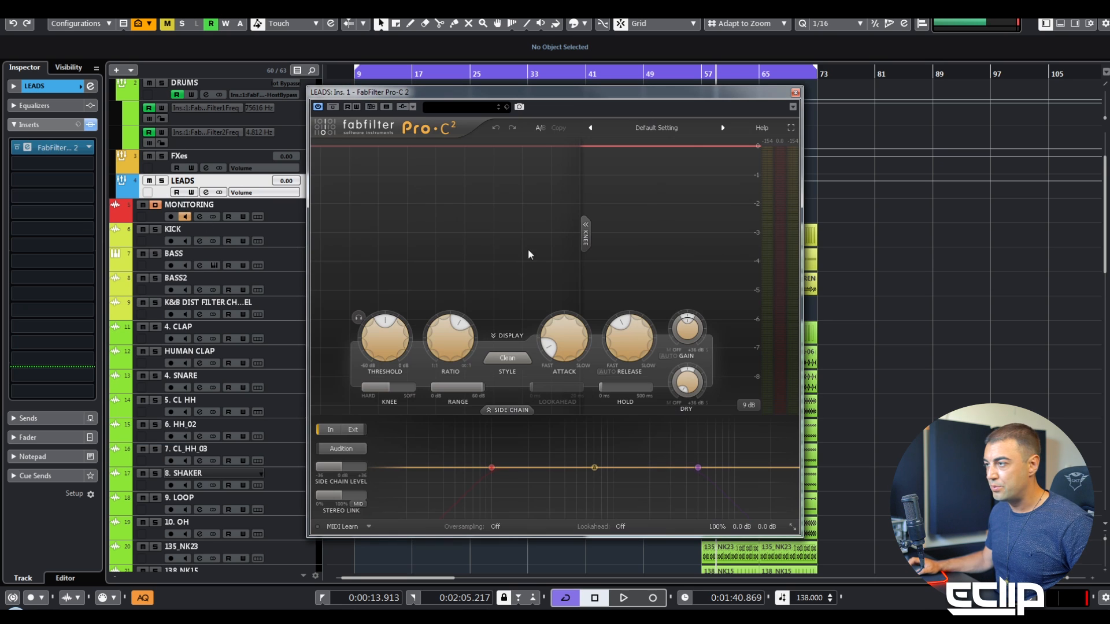
# Set Pro-C 2's stereo link fully to Mid on the LEADS group and close the plug-in
pyautogui.moveTo(338, 496); pyautogui.dragTo(696, 470)
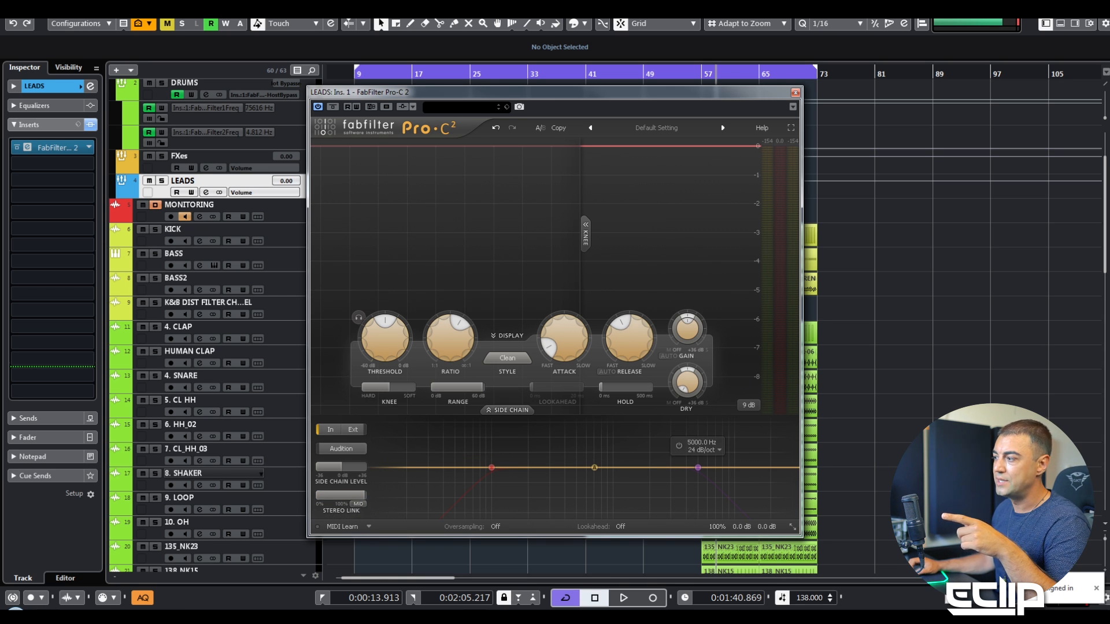
pyautogui.click(1096, 589)
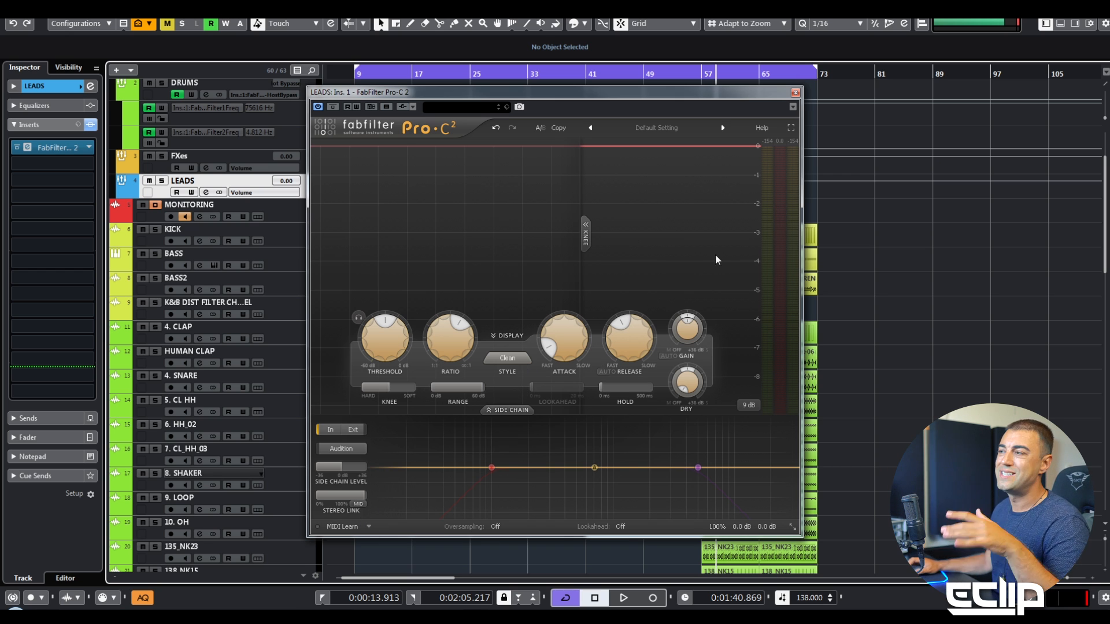
pyautogui.click(796, 92)
# Solo the Serum_x64 01 track, route its output to the LEADS group and close its channel settings
pyautogui.scroll(-10, 514, 361)
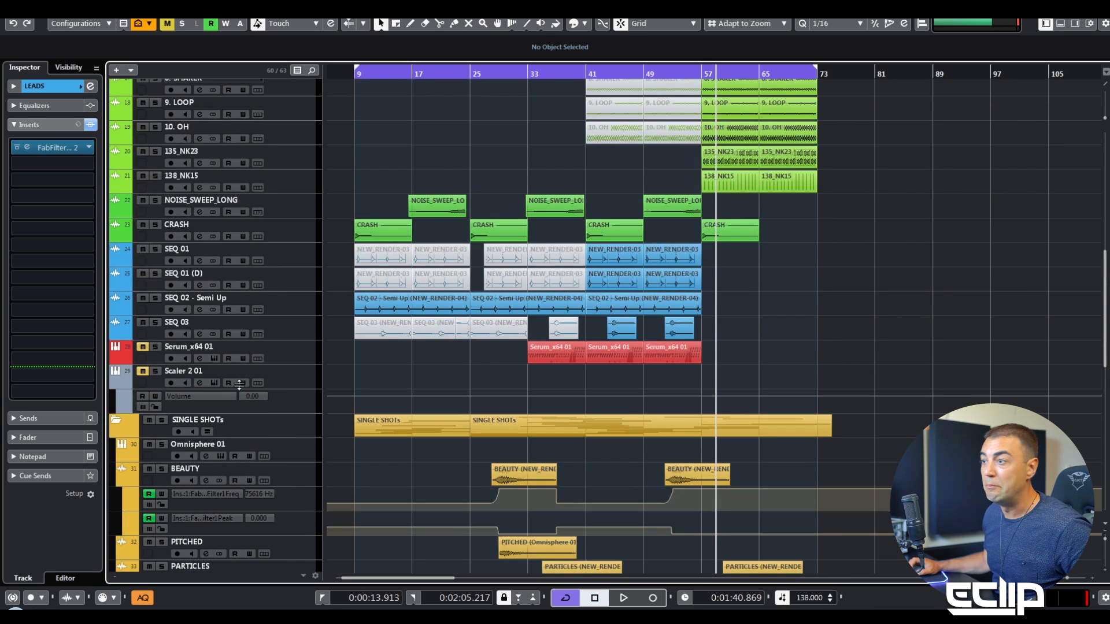
pyautogui.click(311, 348)
pyautogui.press('s')
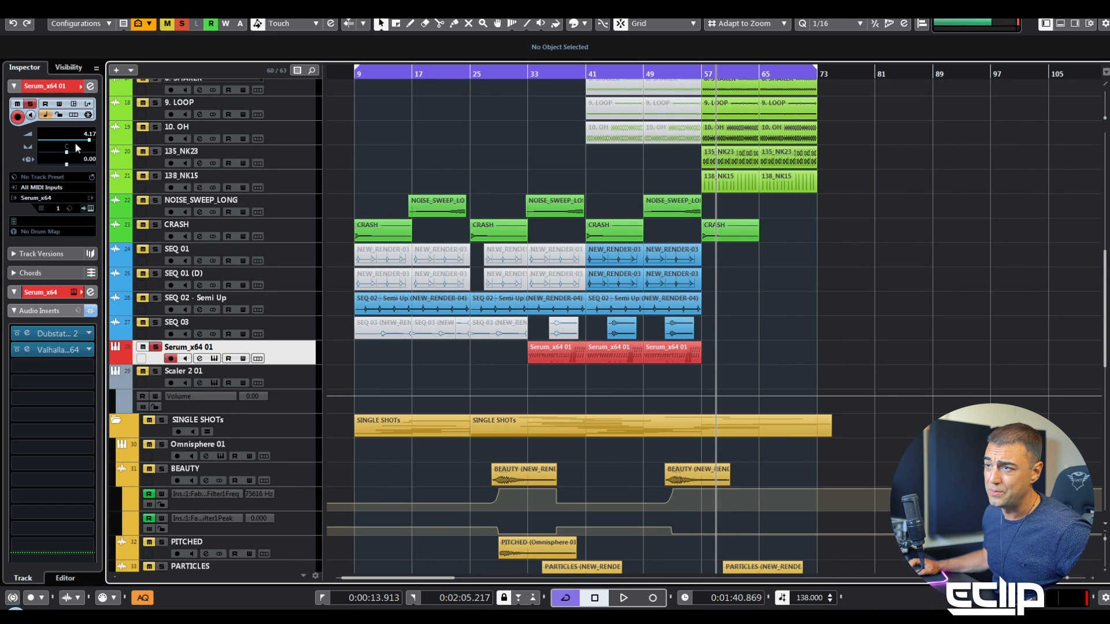
pyautogui.press('e')
pyautogui.click(366, 92)
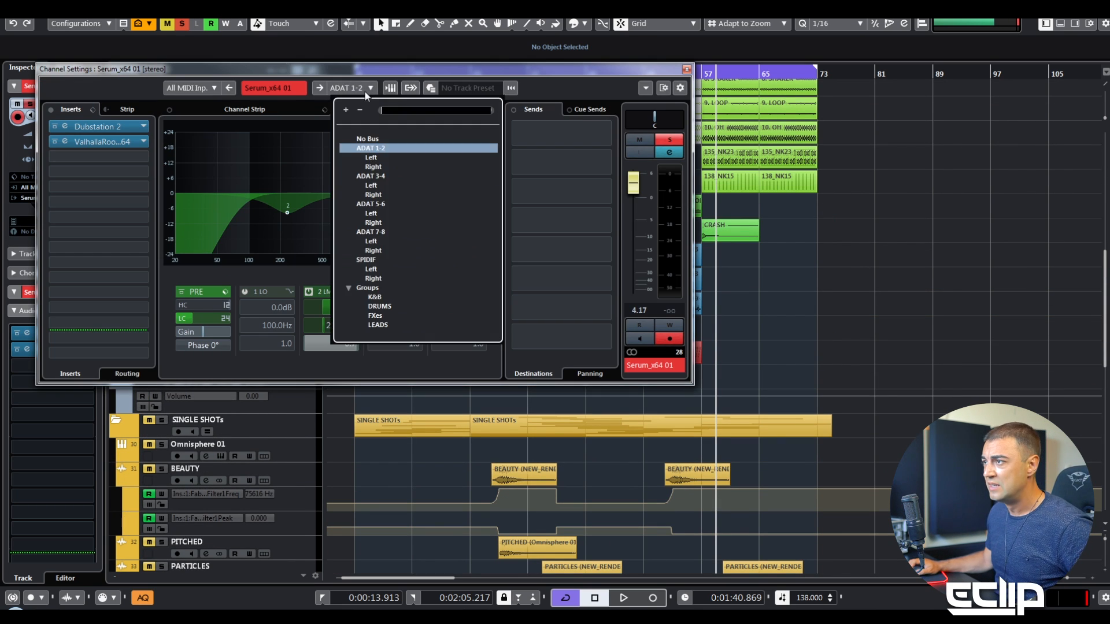
pyautogui.click(379, 325)
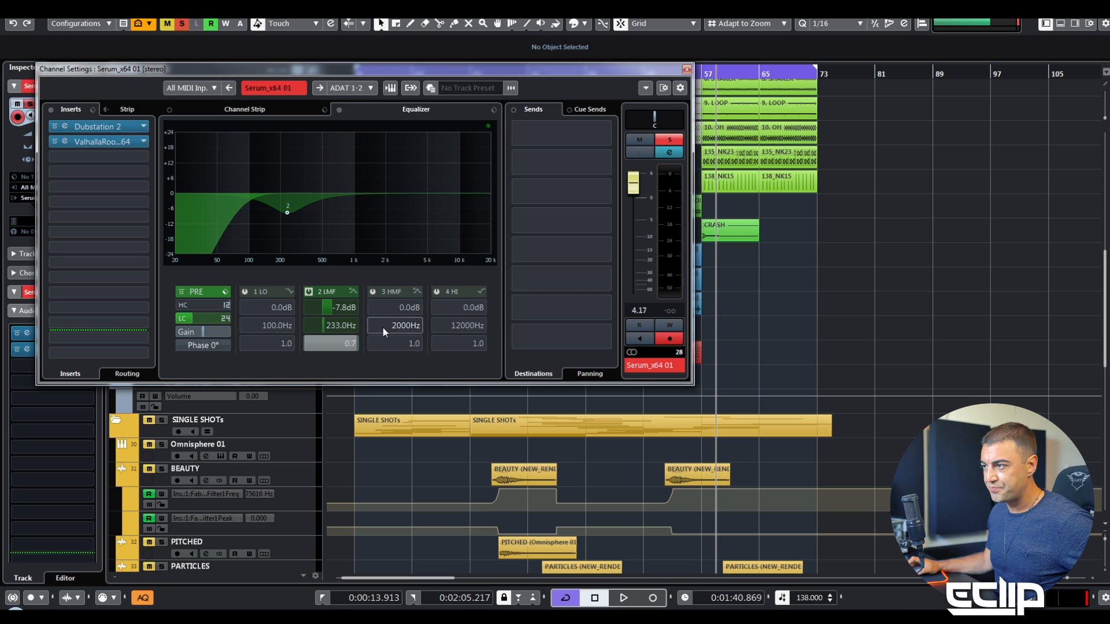
pyautogui.press('e')
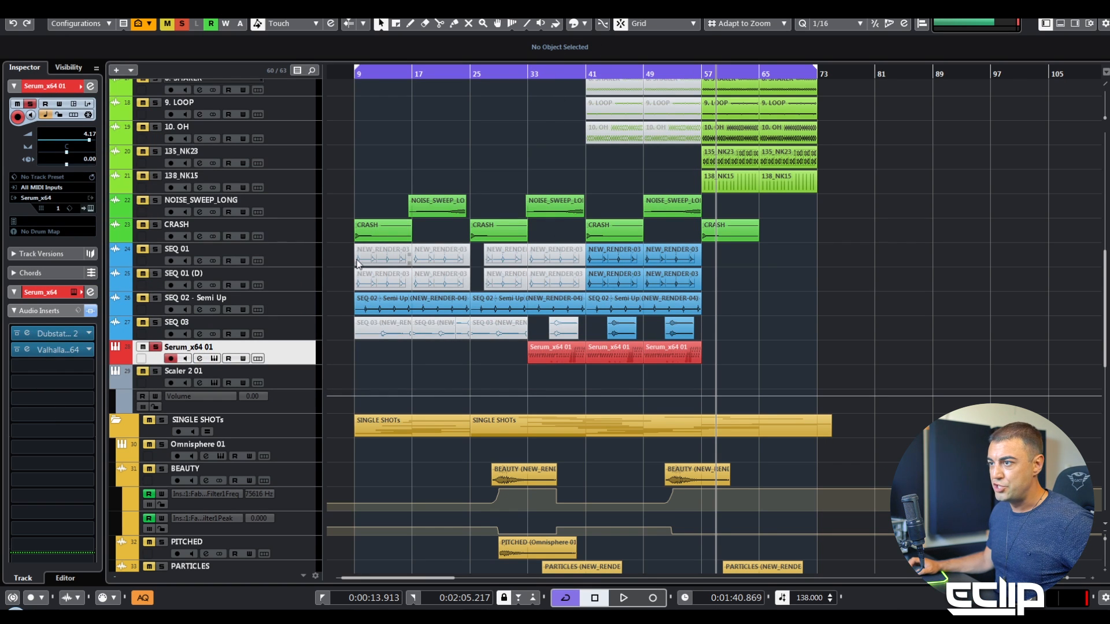
# Solo the LEADS group together with the Serum_x64 01 track and play the arrangement from bar 33
pyautogui.click(523, 75)
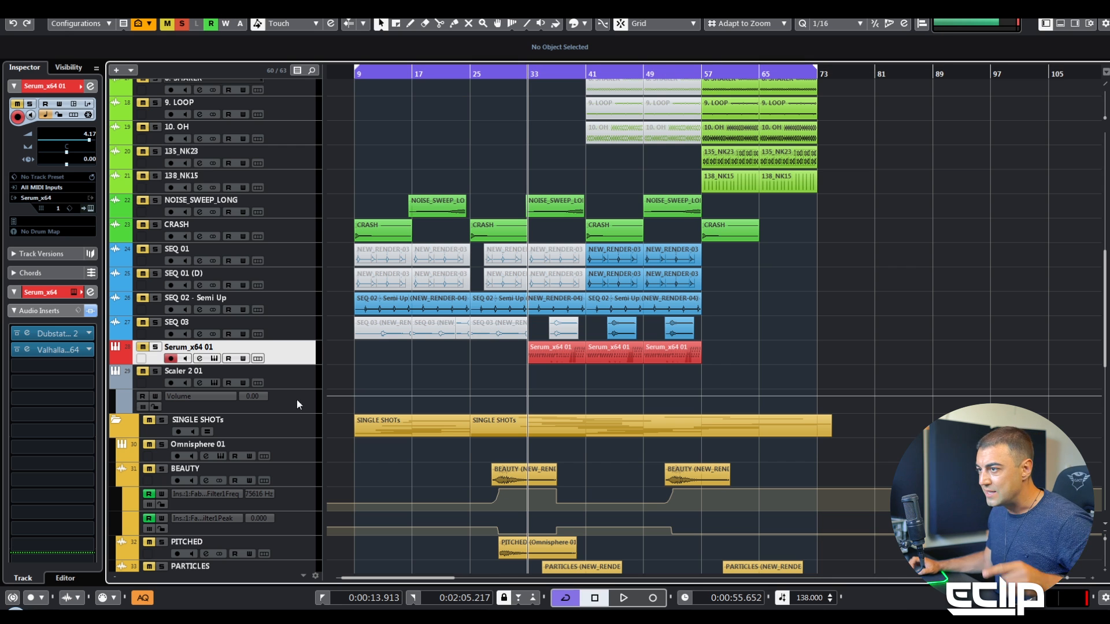
pyautogui.scroll(10, 598, 330)
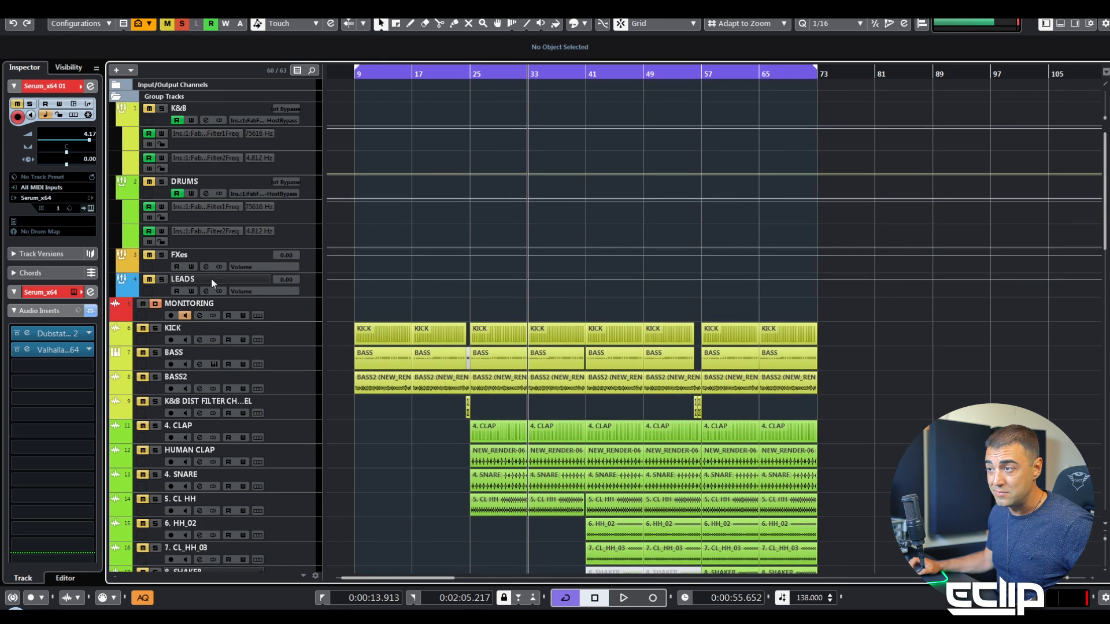
pyautogui.click(210, 279)
pyautogui.scroll(-10, 575, 319)
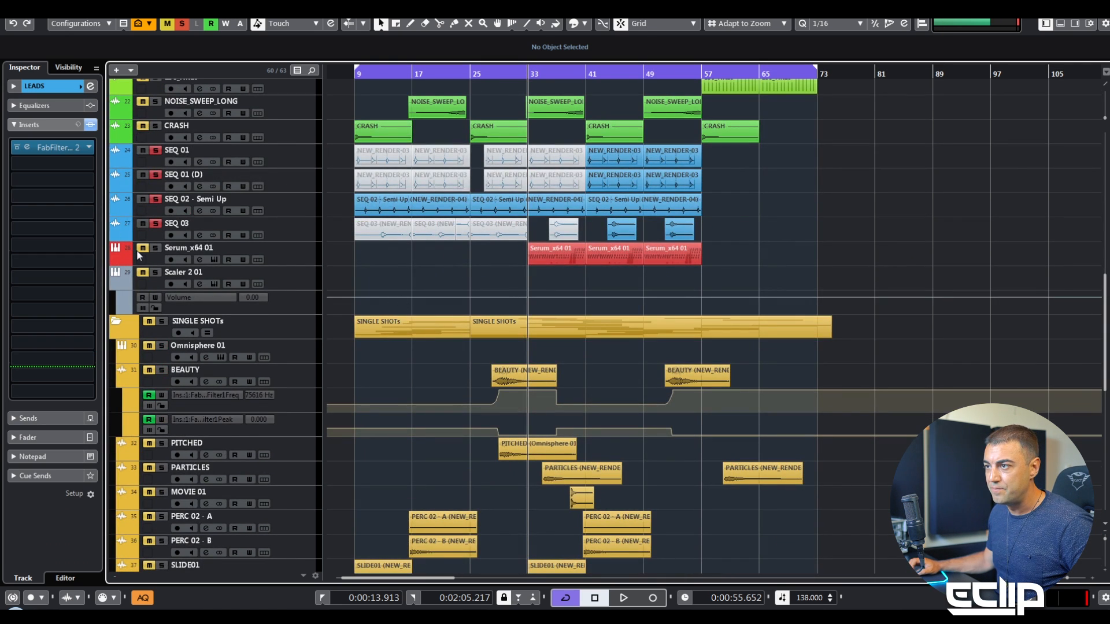
pyautogui.press('space')
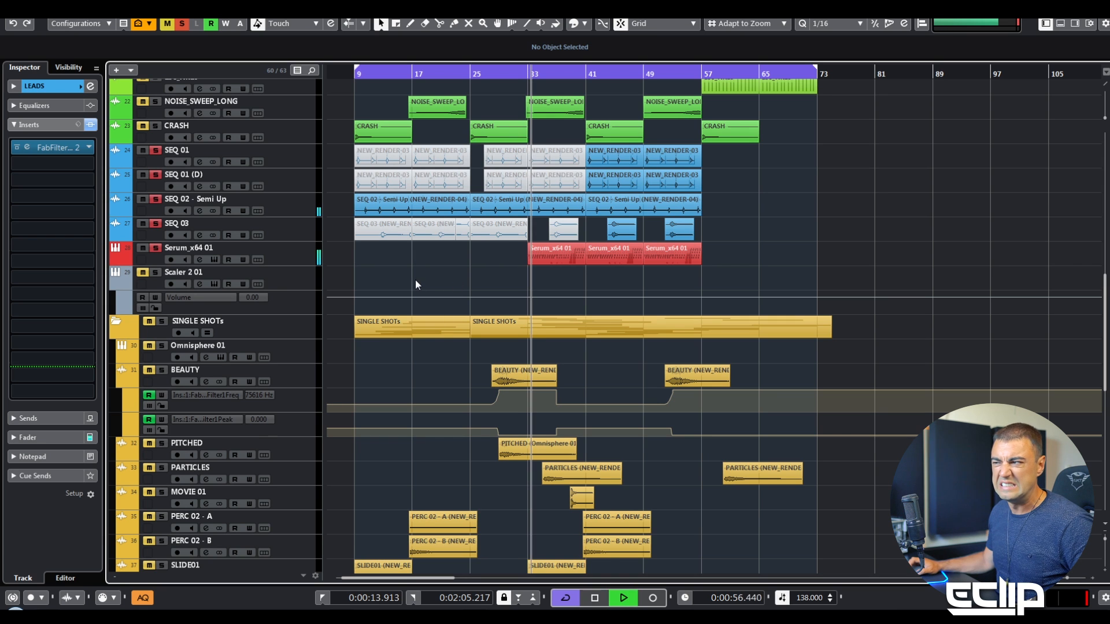
# Open Pro-C 2 on the LEADS group, adjust its threshold during playback and close the plug-in
pyautogui.scroll(4, 415, 271)
pyautogui.scroll(5, 415, 257)
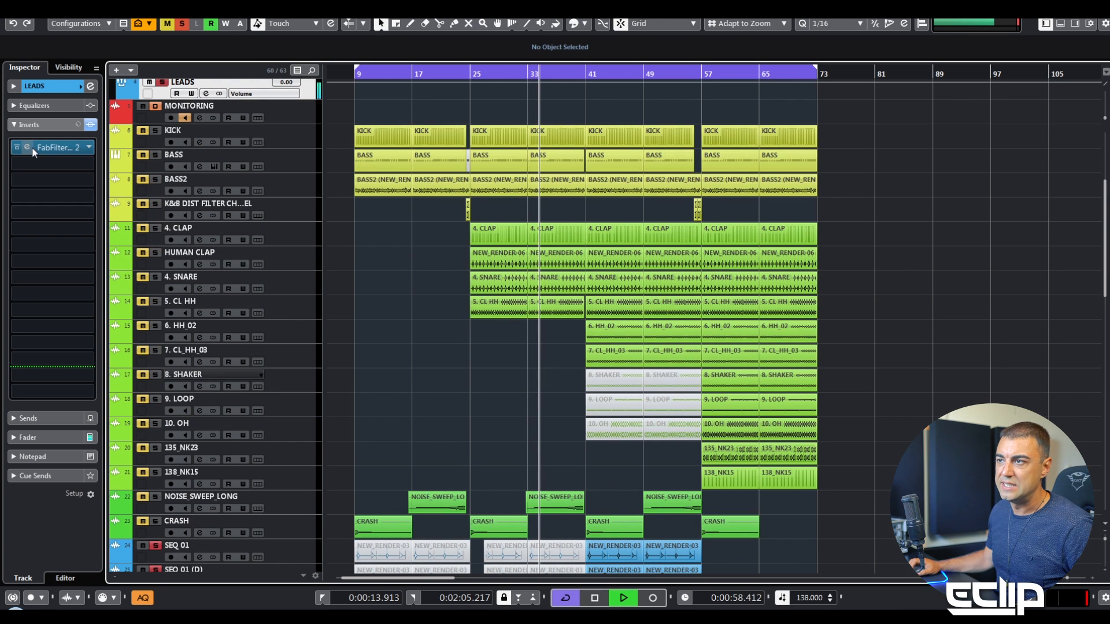
pyautogui.press('Return')
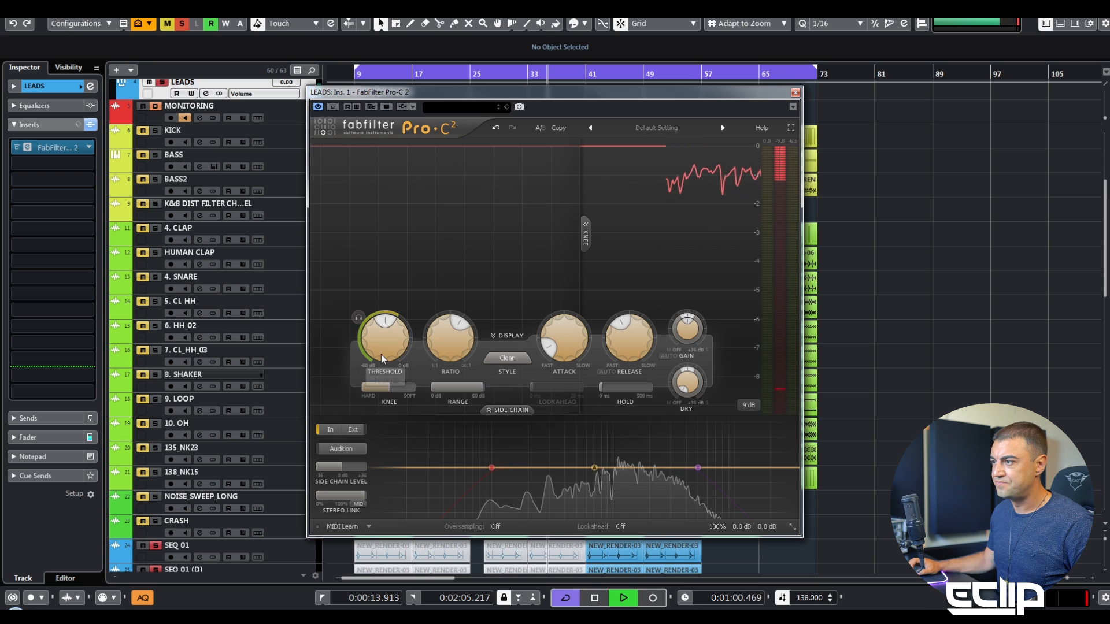
pyautogui.moveTo(381, 354); pyautogui.dragTo(403, 338)
pyautogui.click(795, 93)
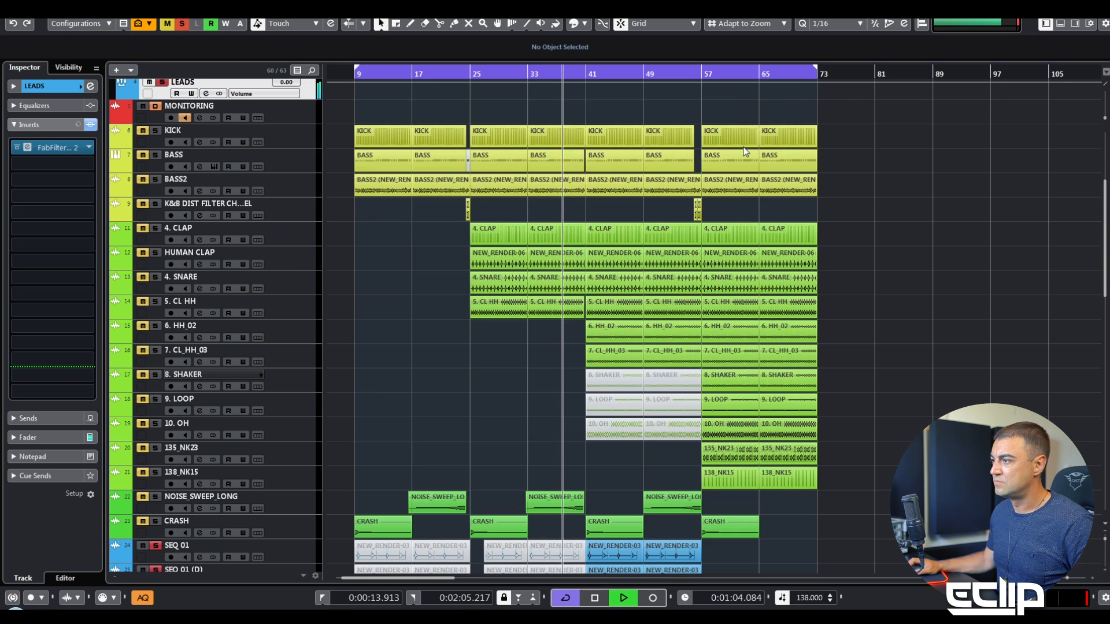
# Clear all solos, then unmute and select the Serum_x64 01 track
pyautogui.click(182, 23)
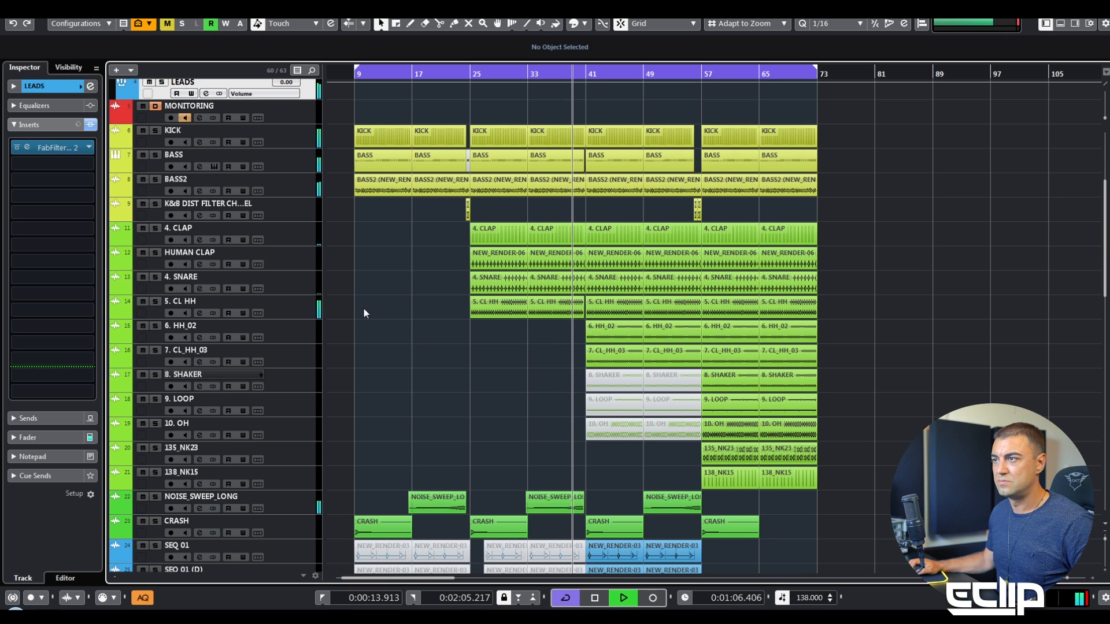
pyautogui.scroll(-5, 363, 307)
pyautogui.click(142, 347)
pyautogui.click(271, 348)
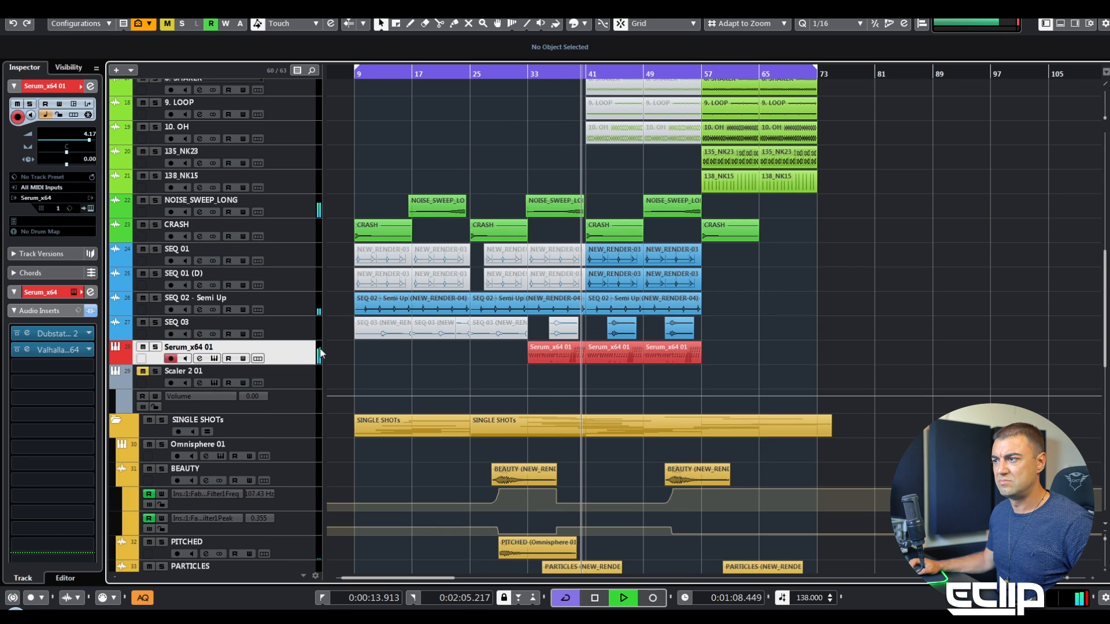
# Sweep Serum's filter cutoff during playback, ending at about 622 Hz, then close its windows and stop playback
pyautogui.press('e')
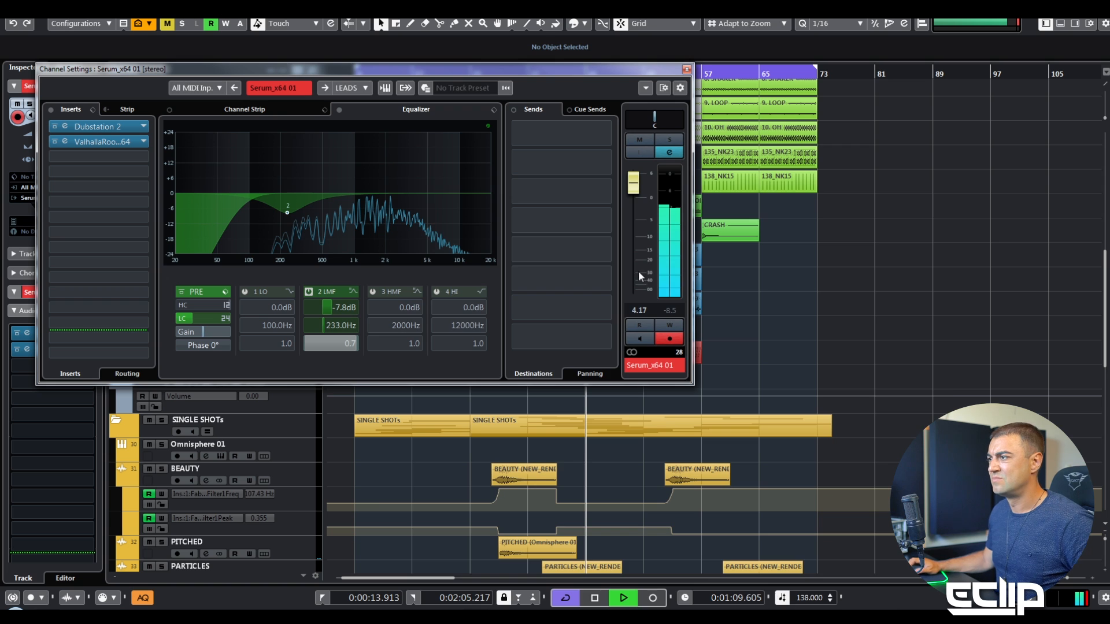
pyautogui.click(669, 152)
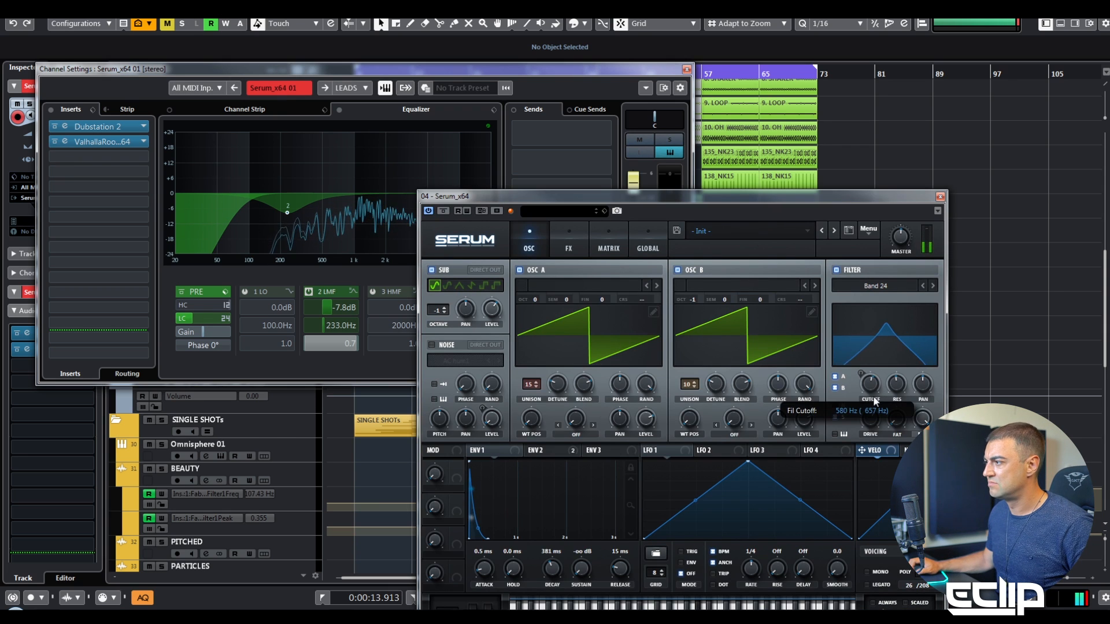
pyautogui.moveTo(875, 406); pyautogui.dragTo(876, 416)
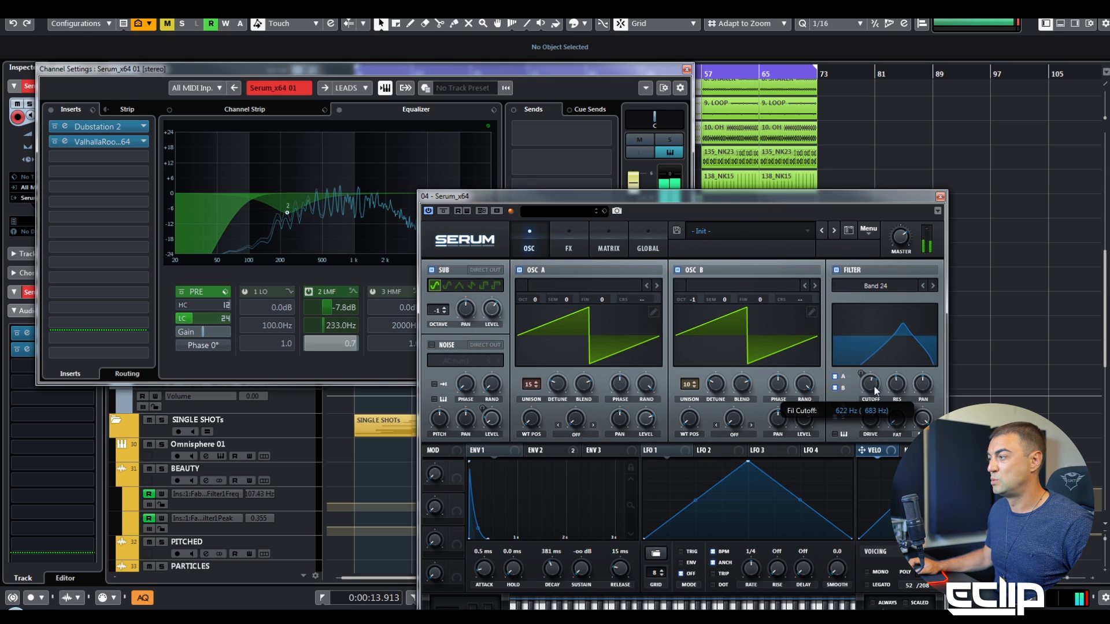
pyautogui.click(940, 196)
pyautogui.click(686, 69)
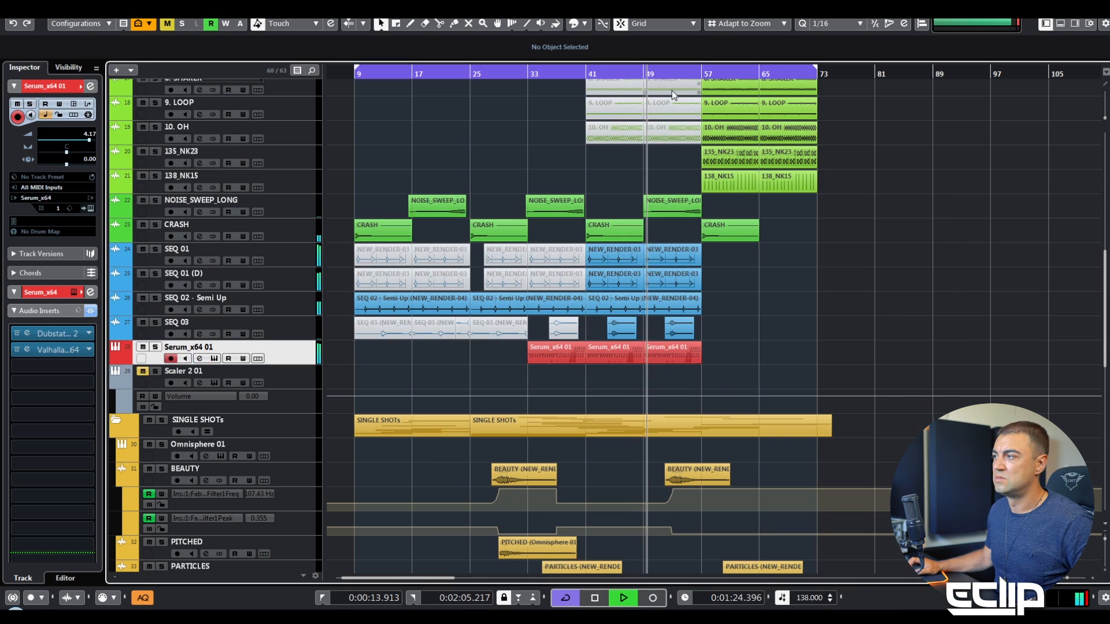
pyautogui.press('space')
# Mute the Serum_x64 01 track and remove Pro-C 2 from the LEADS group's inserts
pyautogui.scroll(10, 282, 275)
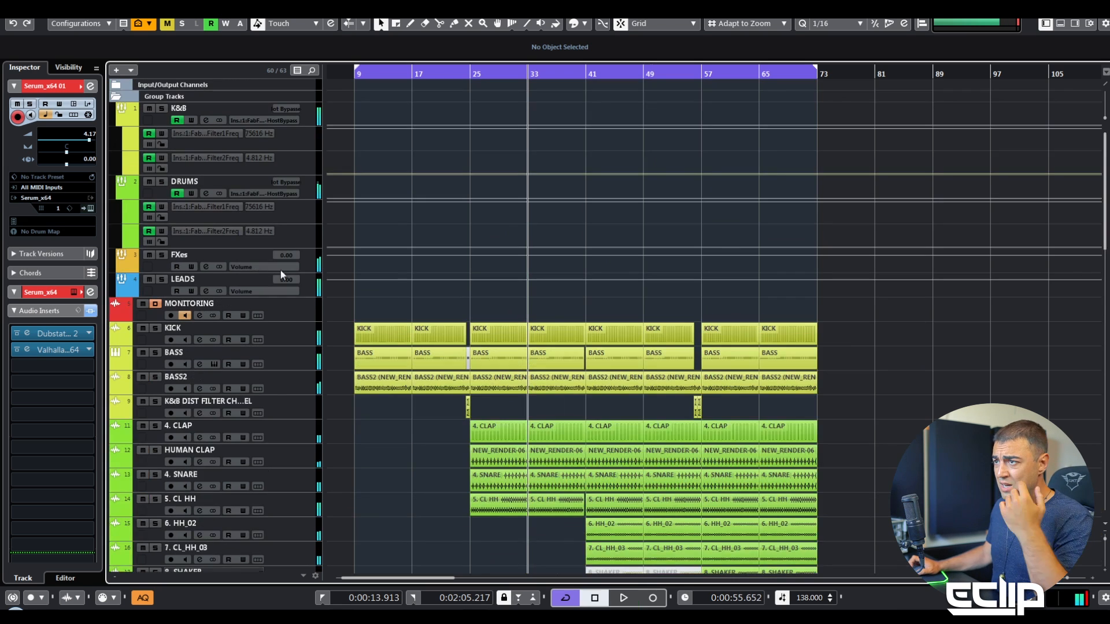
pyautogui.click(195, 276)
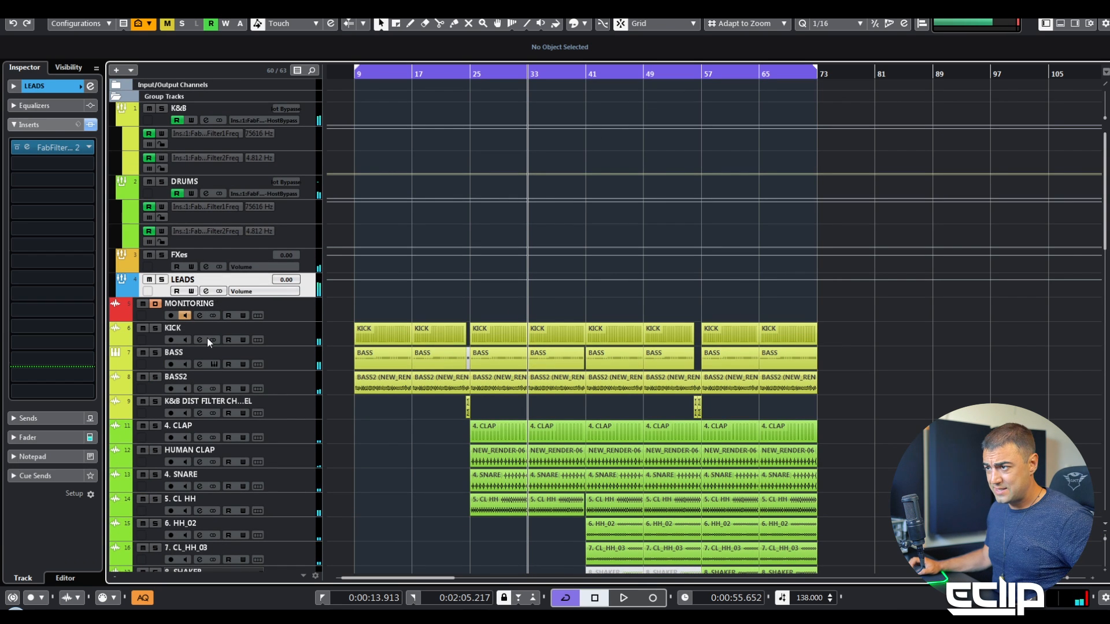
pyautogui.scroll(-10, 207, 338)
pyautogui.scroll(10, 141, 354)
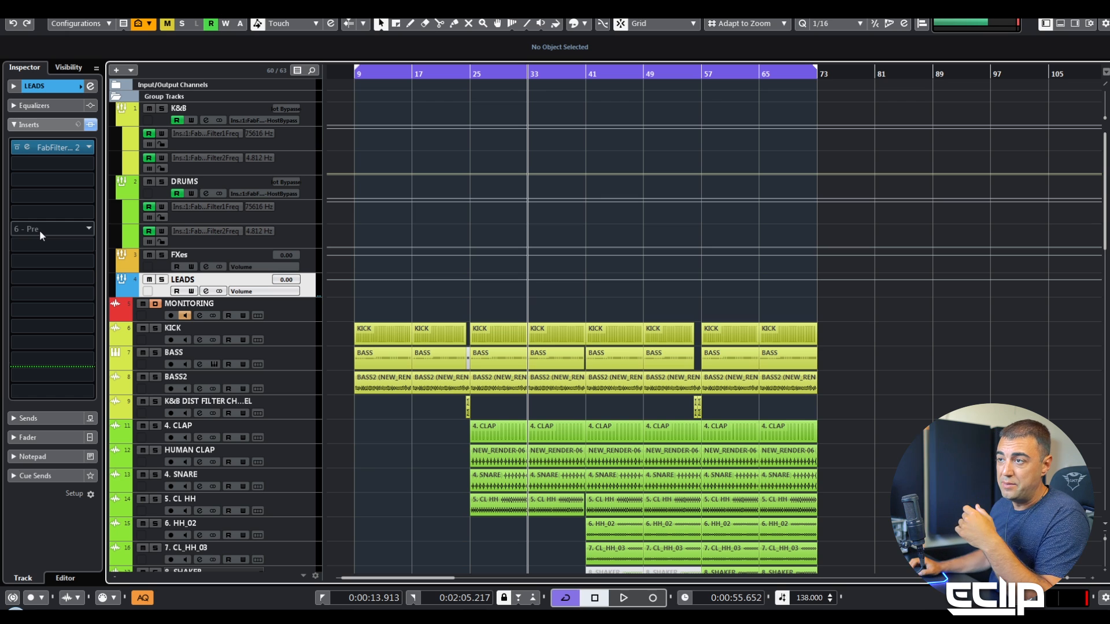
pyautogui.moveTo(65, 146); pyautogui.dragTo(530, 177)
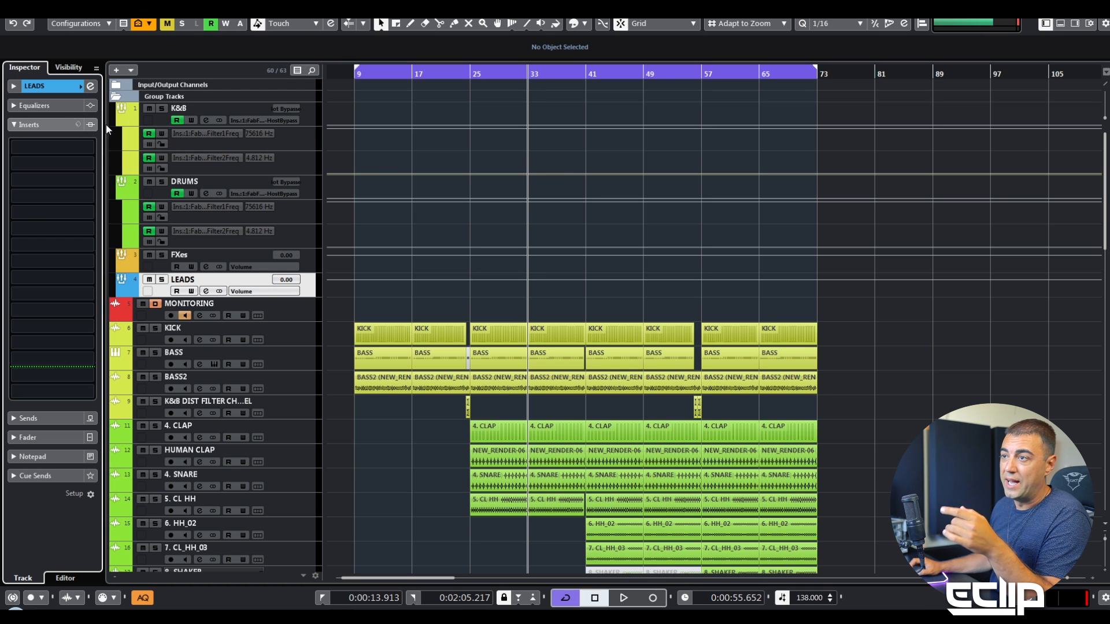
# Insert FabFilter Pro-Q 3 in the first insert slot of the LEADS group and load its Cut Low Side preset
pyautogui.click(38, 147)
pyautogui.write('fab')
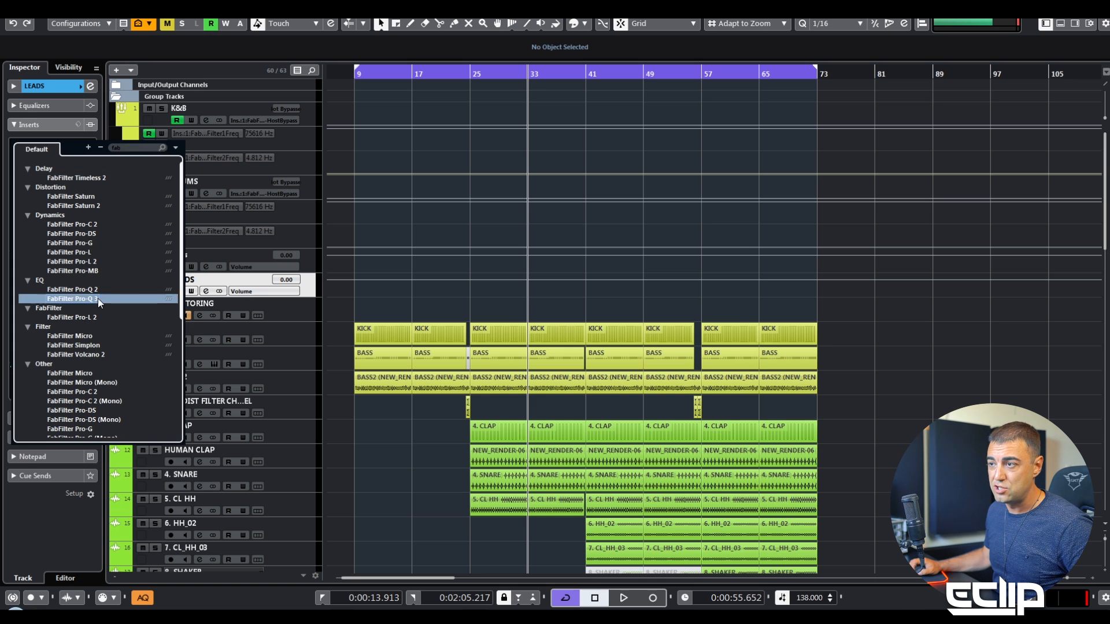
pyautogui.click(98, 299)
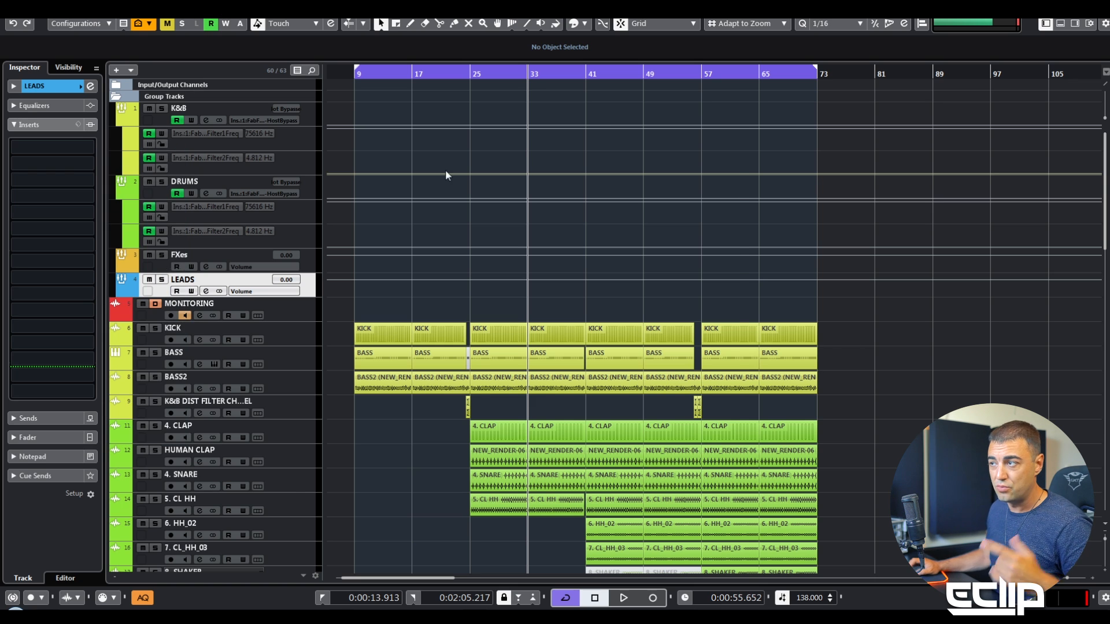
pyautogui.click(531, 163)
pyautogui.moveTo(523, 189)
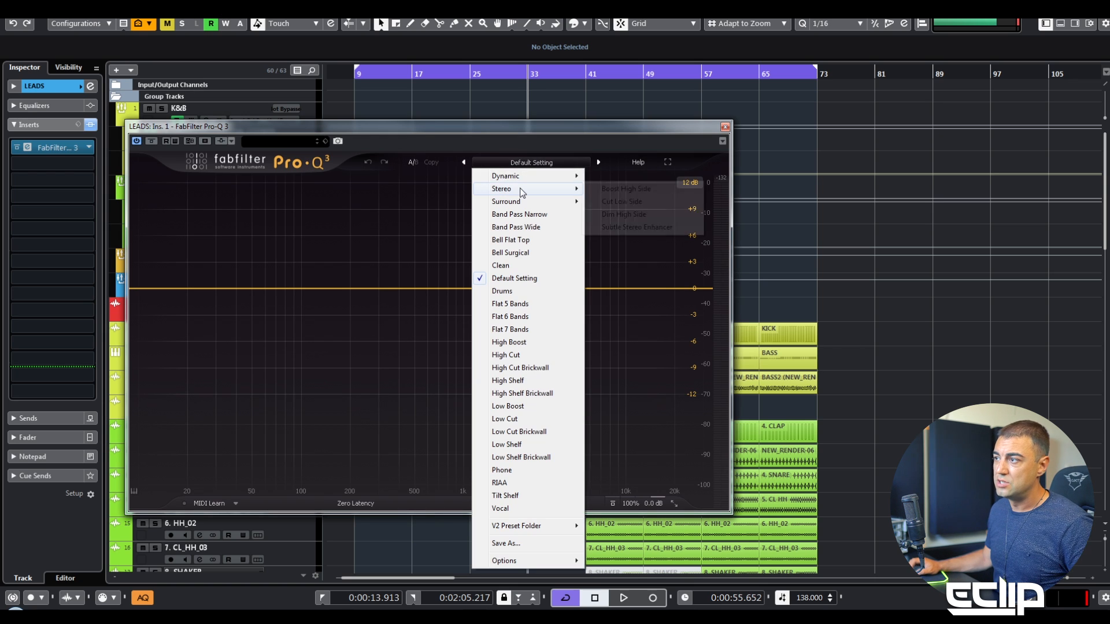
pyautogui.click(637, 202)
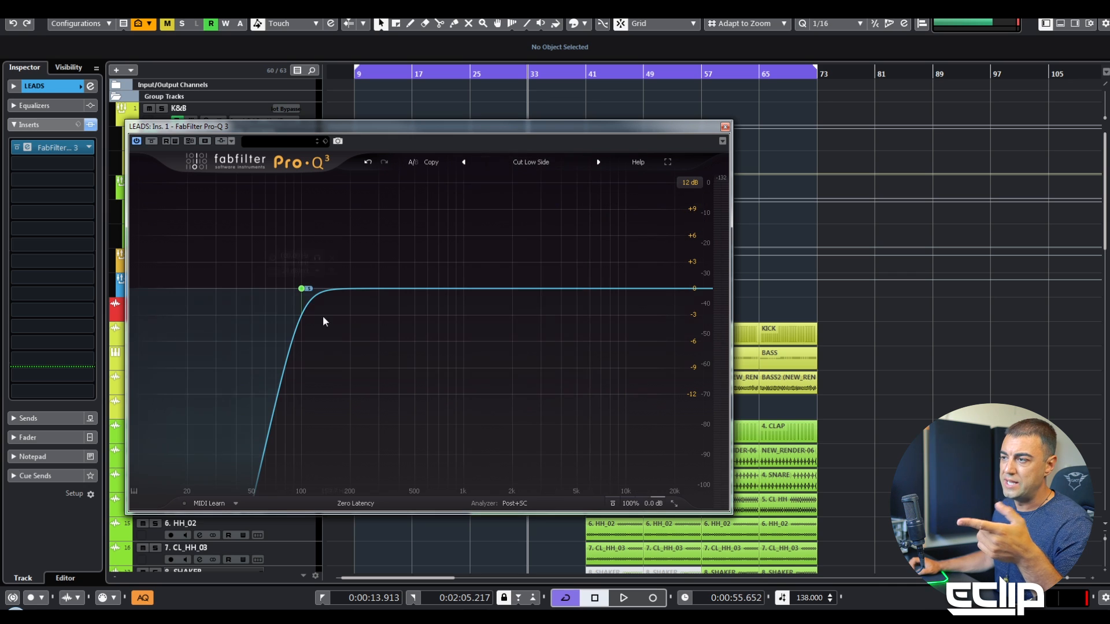
# Raise the side low-cut frequency to about 195 Hz, then remove Pro-Q 3 from the LEADS group
pyautogui.moveTo(301, 289)
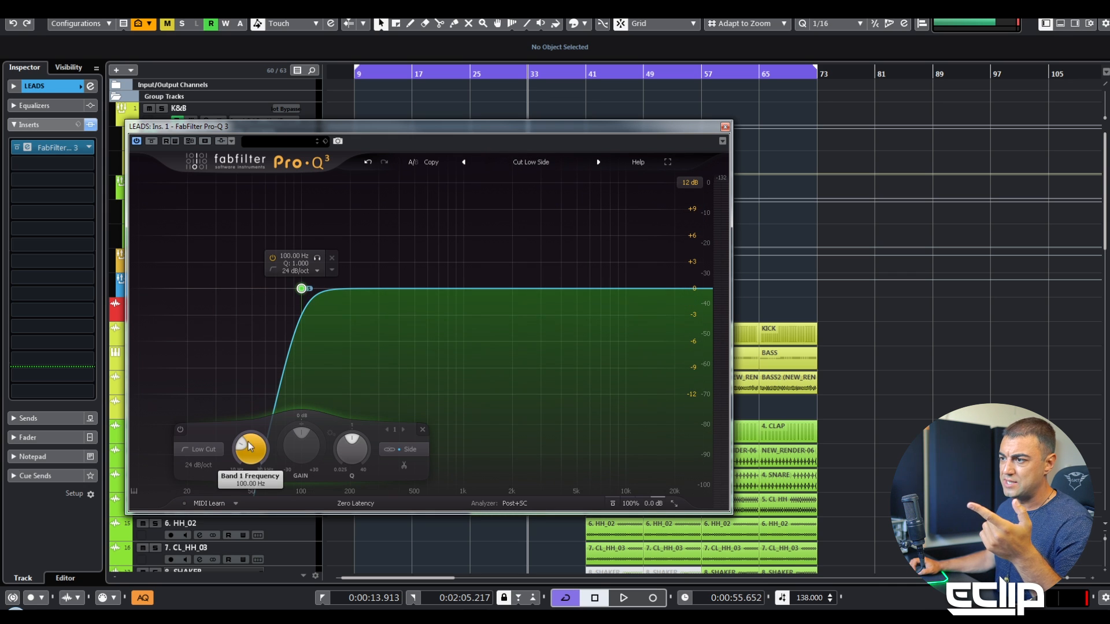
pyautogui.moveTo(252, 444); pyautogui.dragTo(261, 435)
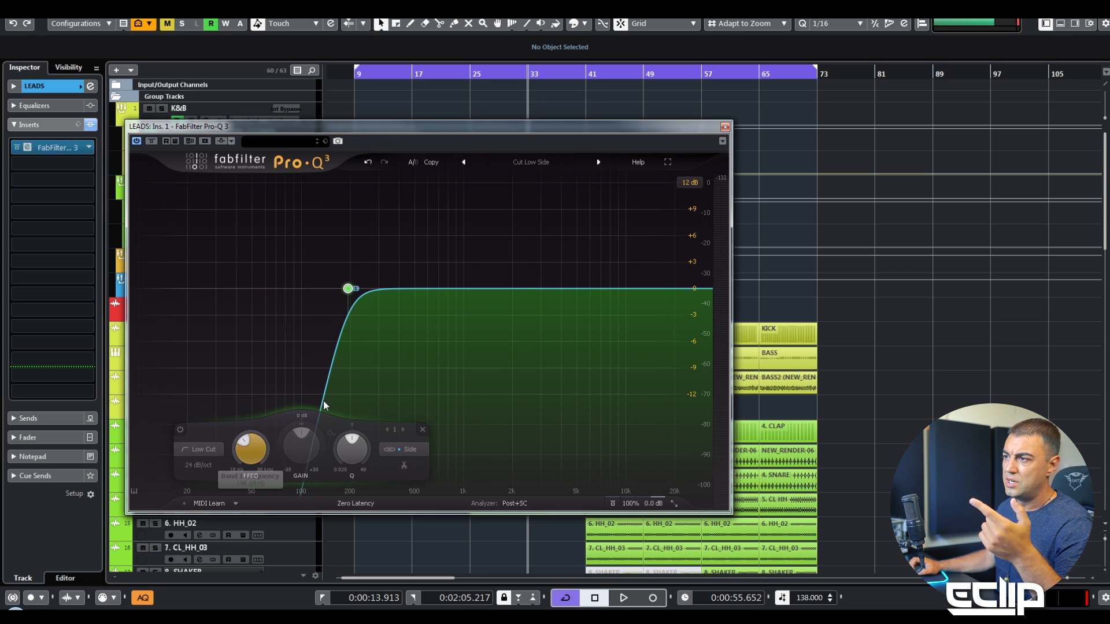
pyautogui.moveTo(349, 289)
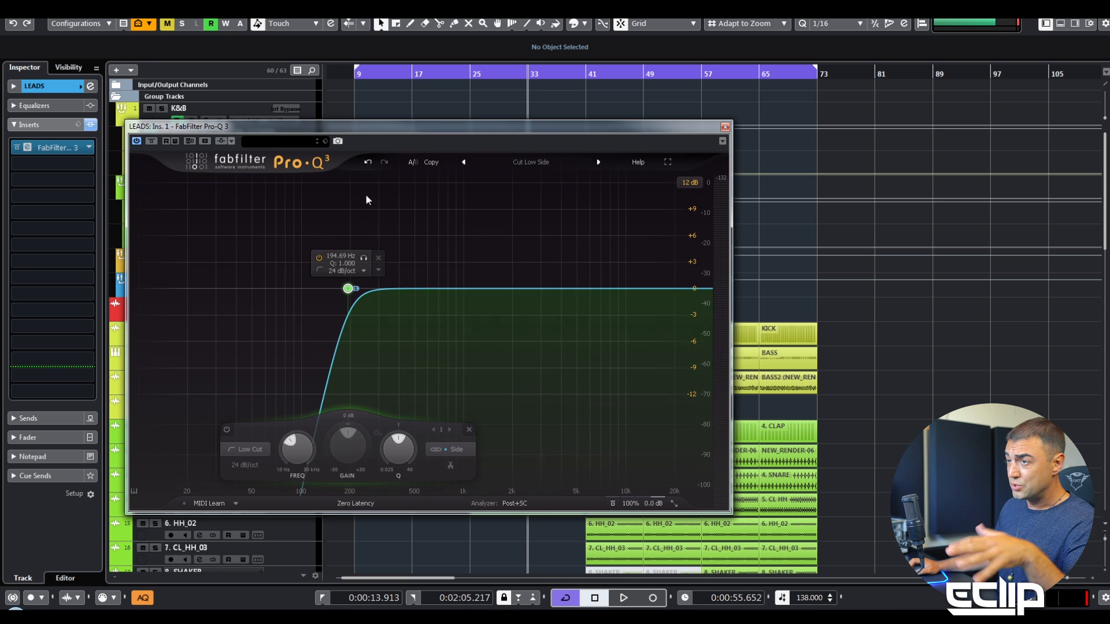
pyautogui.moveTo(58, 149); pyautogui.dragTo(453, 105)
# Select the Serum_x64 01 track below the SEQ tracks
pyautogui.scroll(-3, 441, 259)
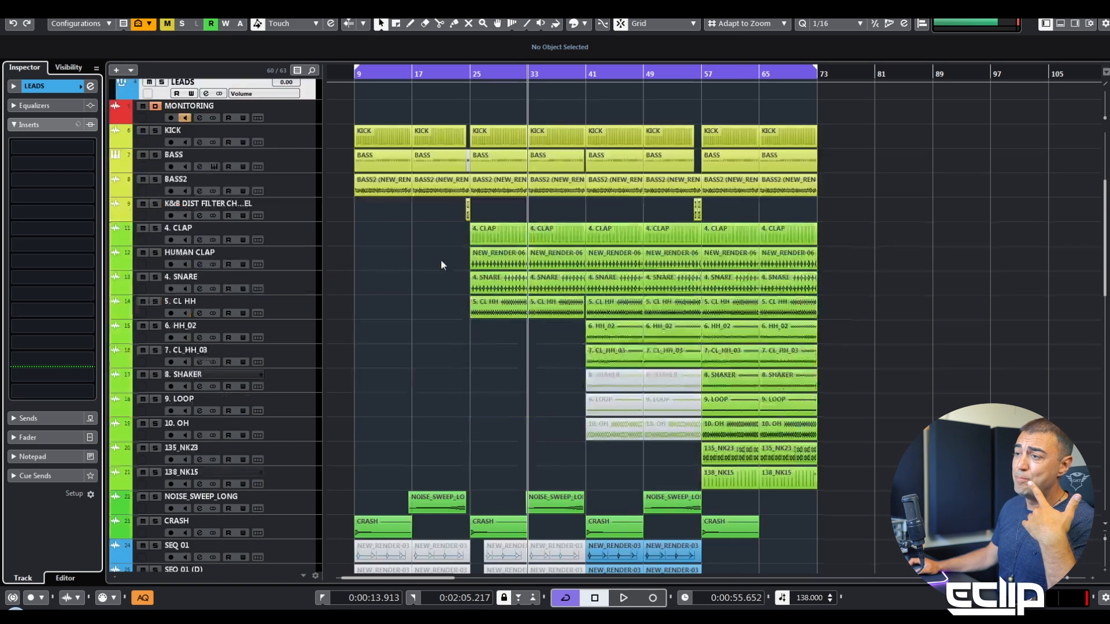
pyautogui.scroll(-4, 452, 258)
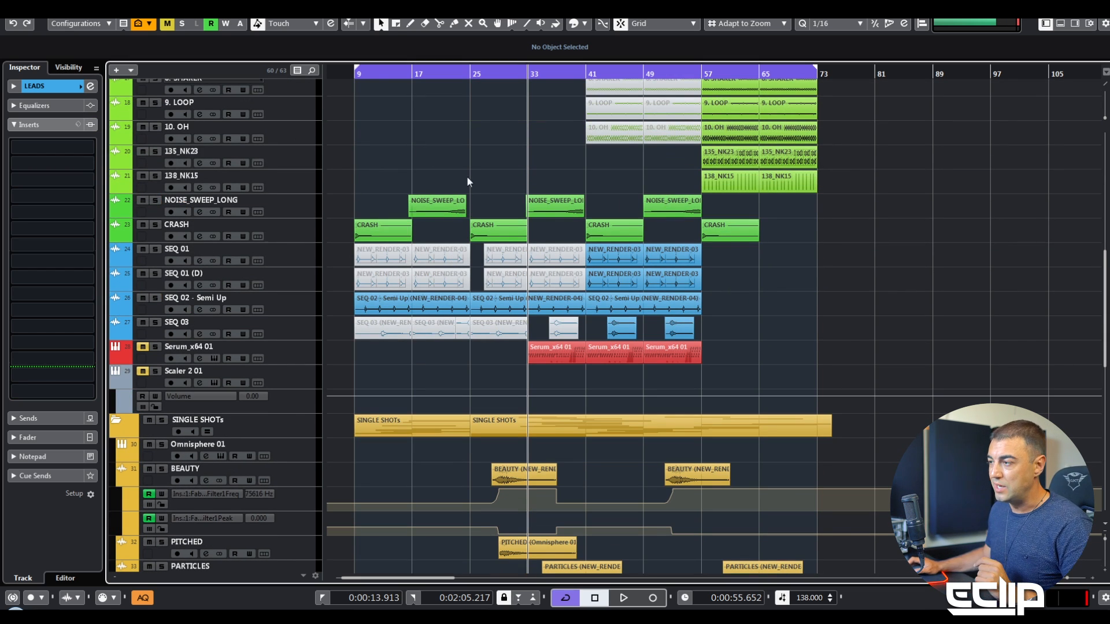
pyautogui.click(294, 358)
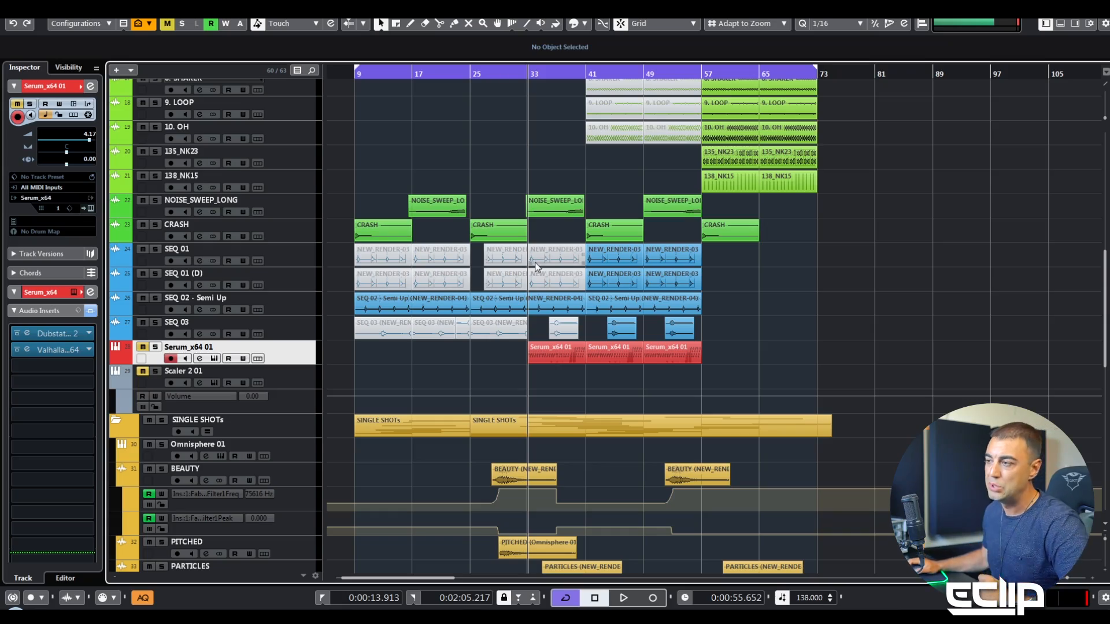
pyautogui.scroll(-6, 431, 276)
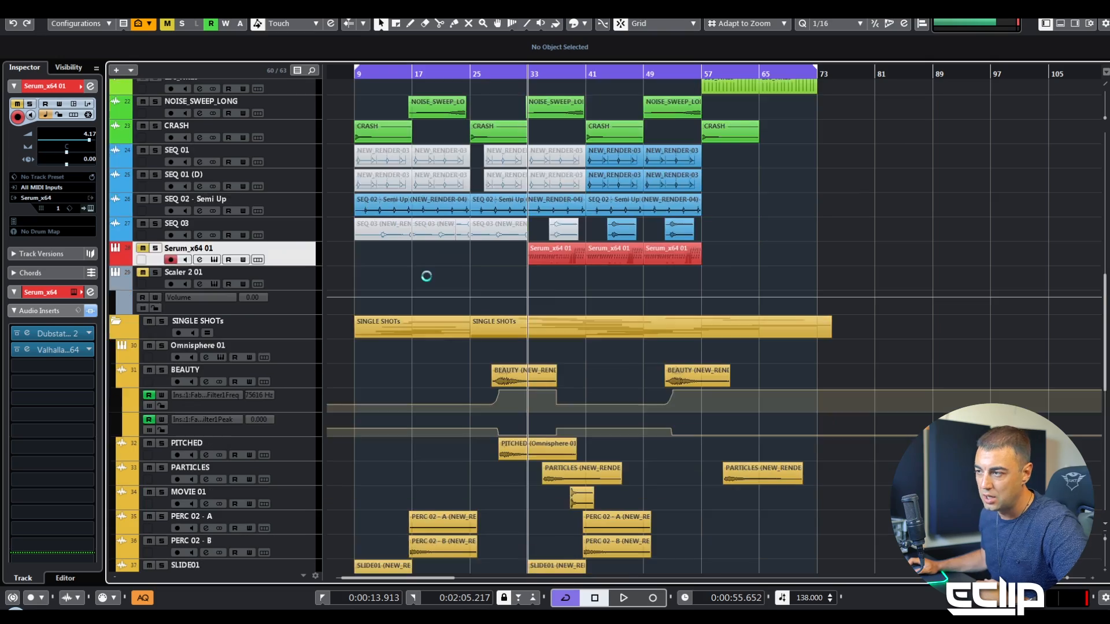